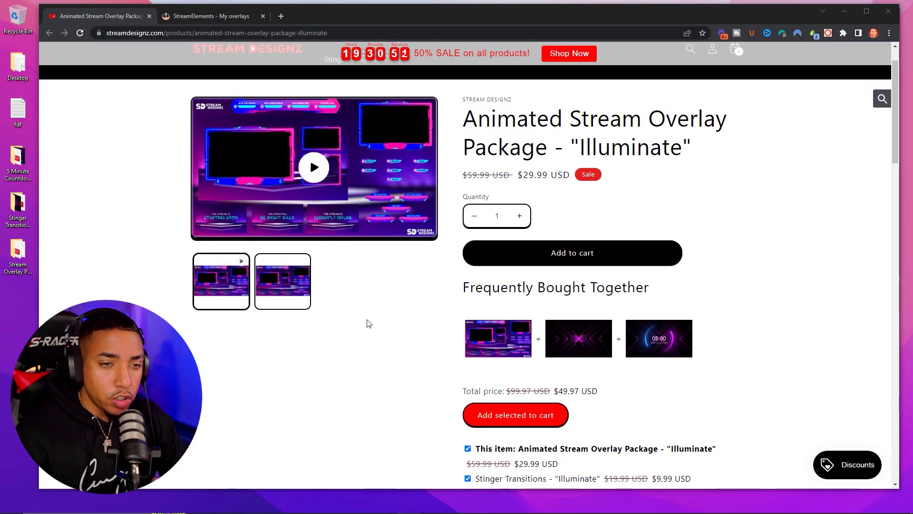
# Switch to Streamlabs Desktop and rename the existing scene to "Starting Soon"
pyautogui.scroll(-2, 372, 317)
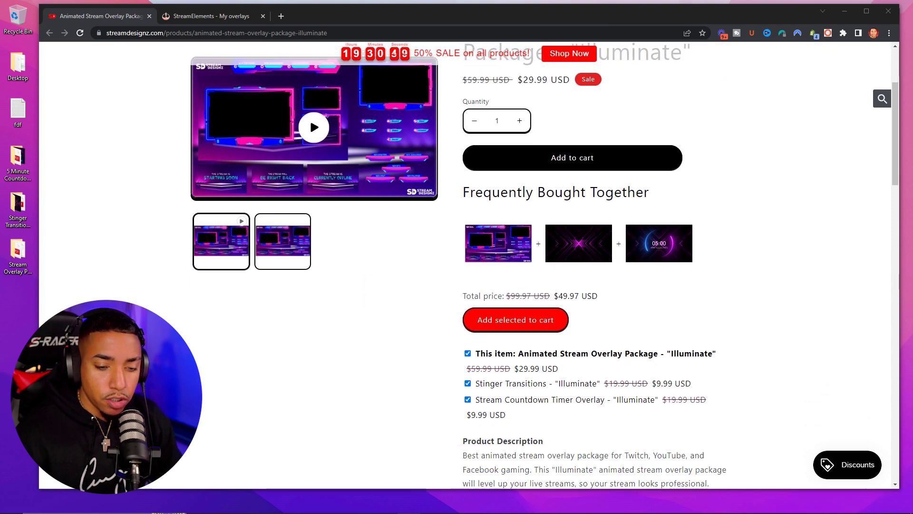
pyautogui.click(500, 506)
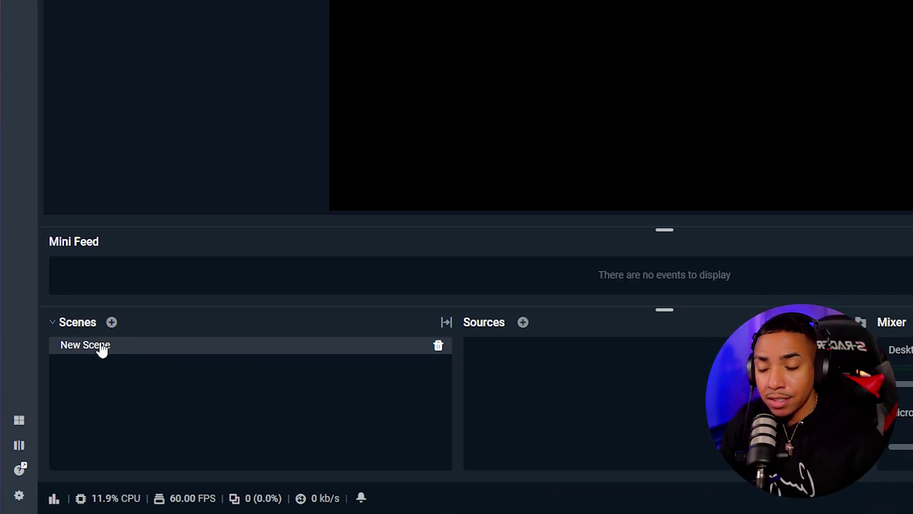
pyautogui.rightClick(151, 348)
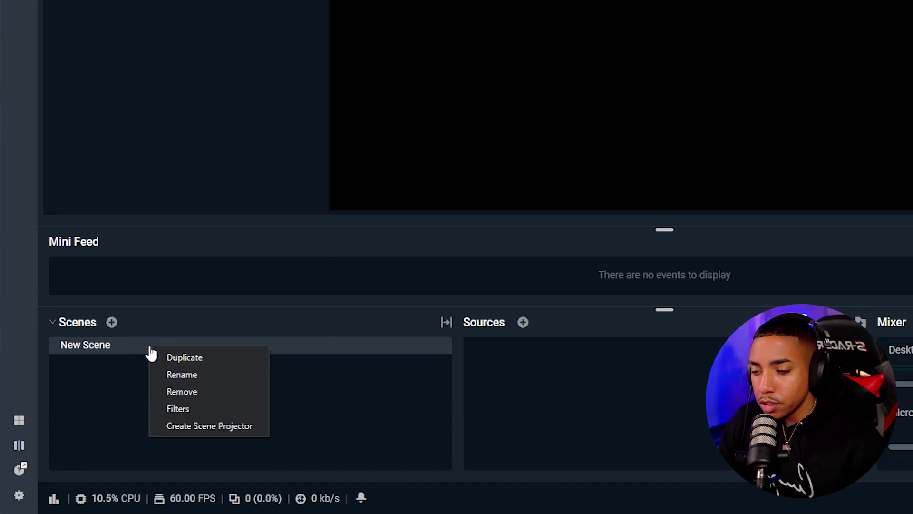
pyautogui.click(187, 375)
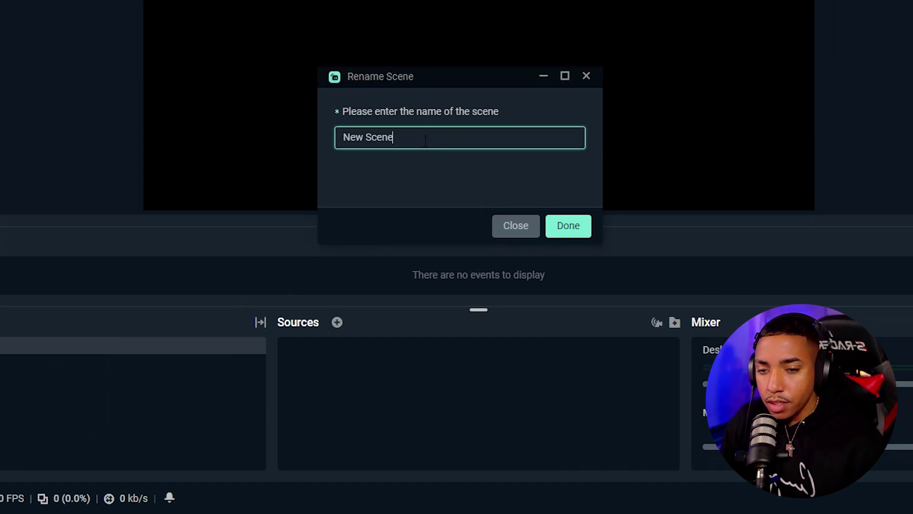
pyautogui.write('Starting Soon')
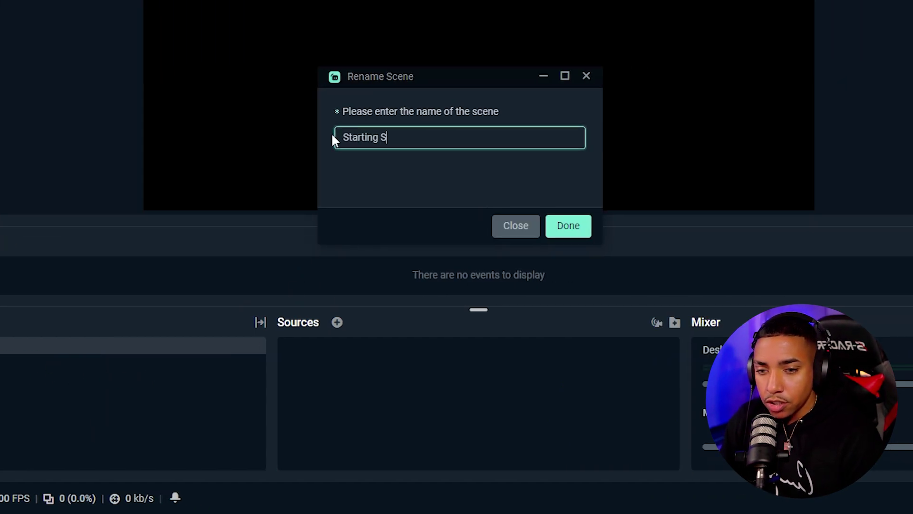
pyautogui.click(574, 234)
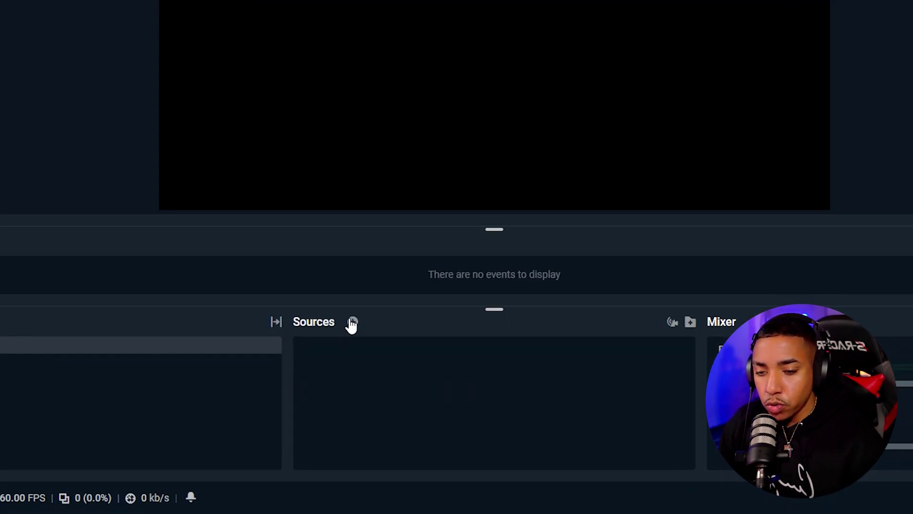
# Add a Media File source named "Start" to the Starting Soon scene
pyautogui.click(354, 323)
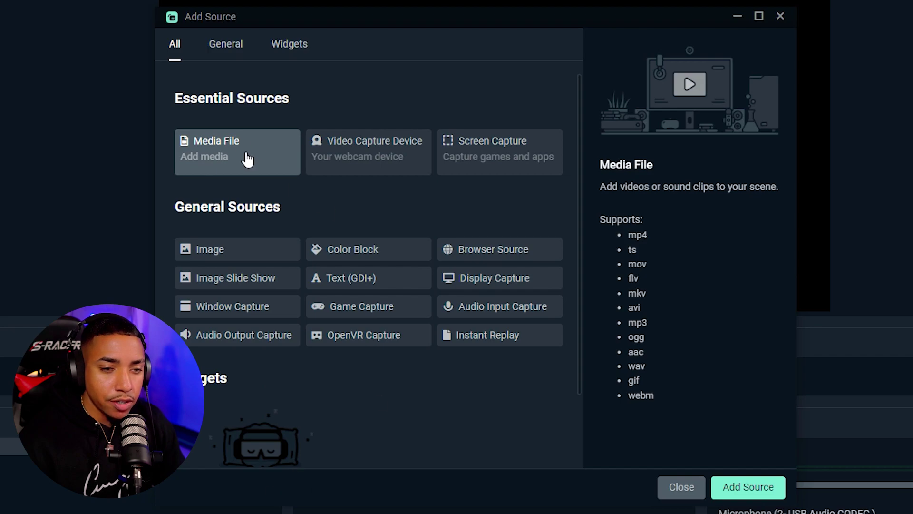
pyautogui.click(721, 487)
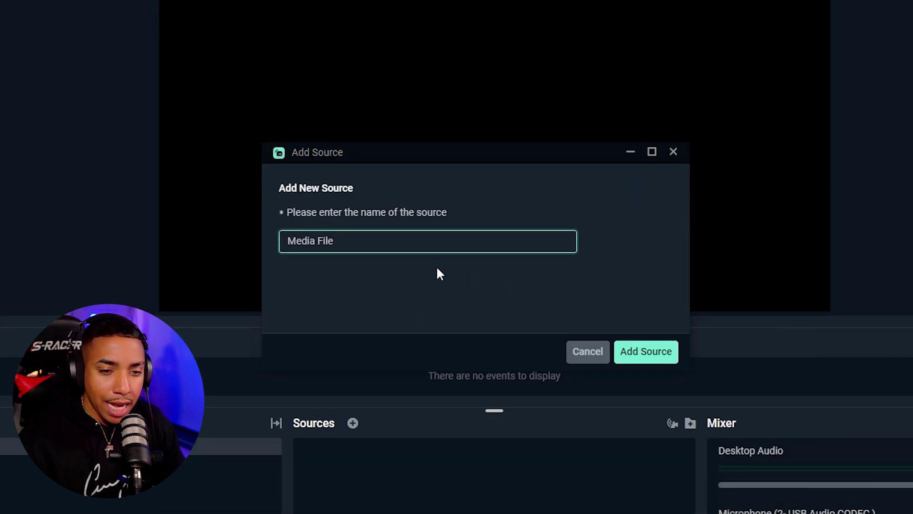
pyautogui.moveTo(323, 241); pyautogui.dragTo(236, 244)
pyautogui.write('Start')
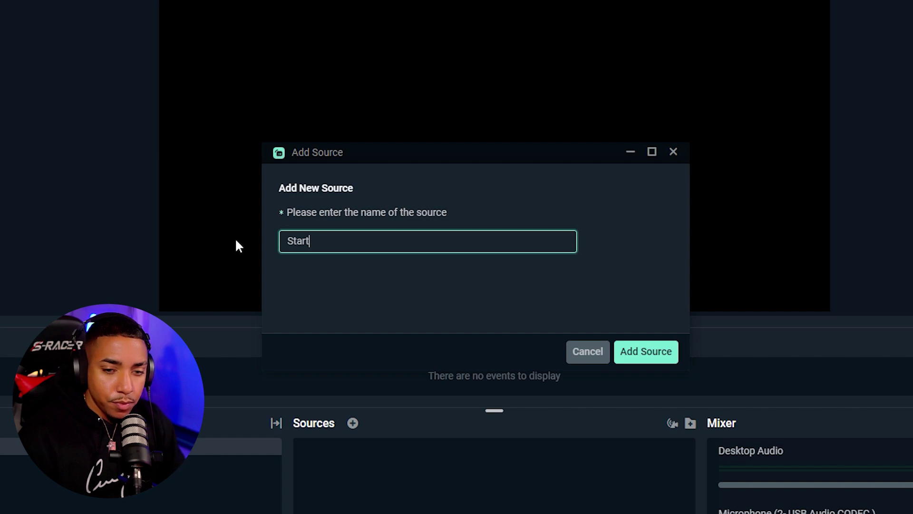
pyautogui.click(645, 351)
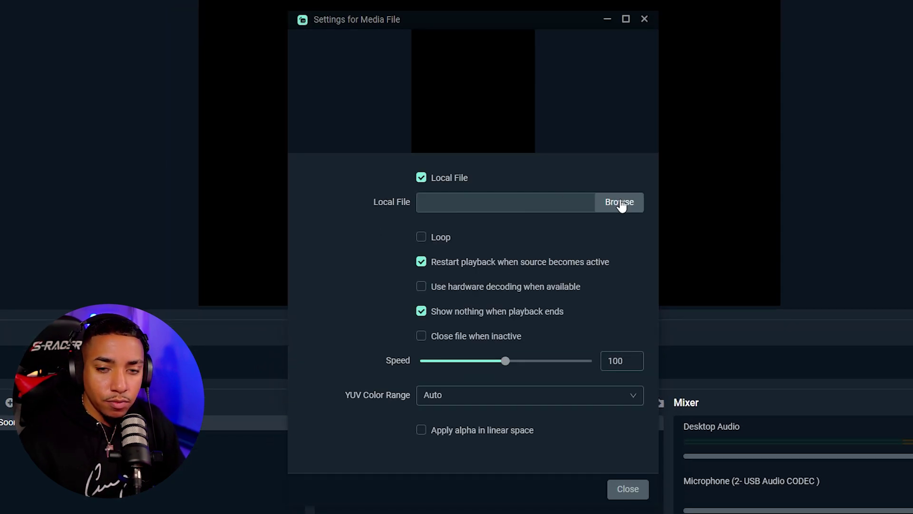
# Load the Starting Soon video from the Illuminate overlay package's Ovelay Screens folder on the Desktop and set it to loop
pyautogui.click(621, 205)
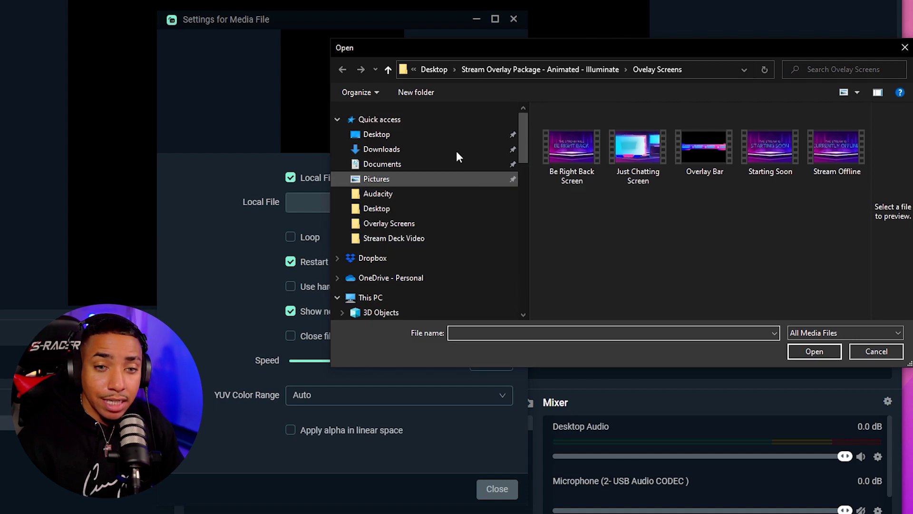
pyautogui.click(402, 135)
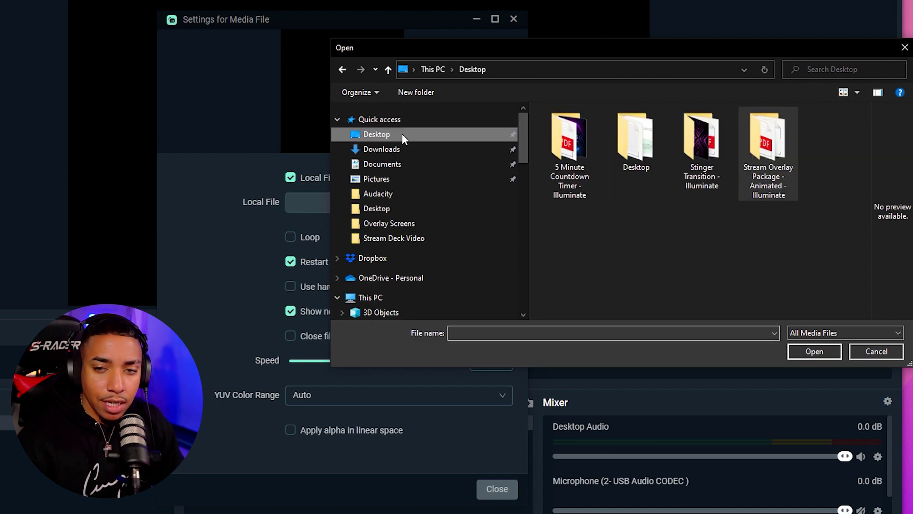
pyautogui.doubleClick(782, 143)
pyautogui.doubleClick(592, 138)
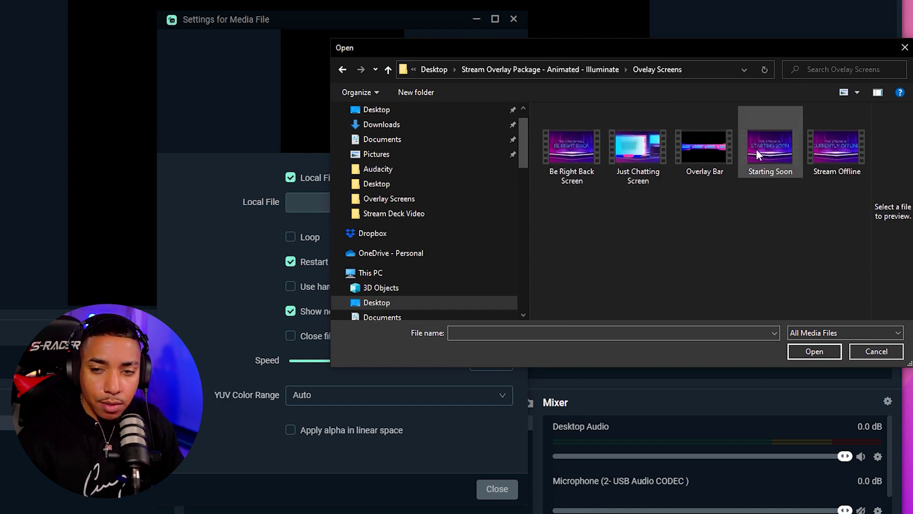
pyautogui.click(756, 150)
pyautogui.click(820, 351)
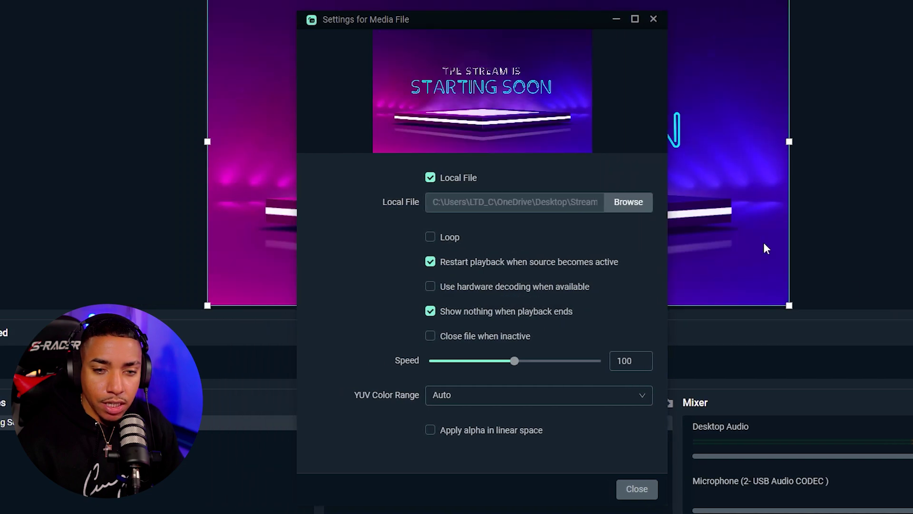
pyautogui.click(430, 237)
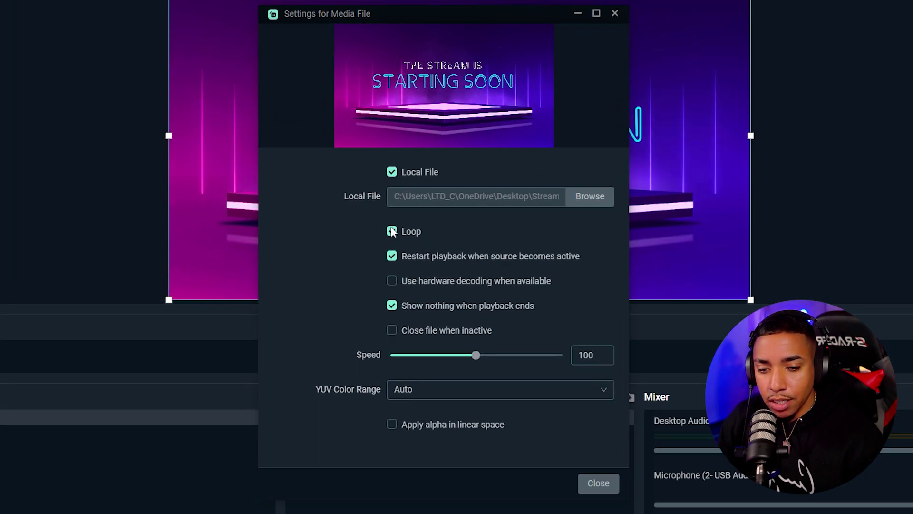
pyautogui.click(597, 484)
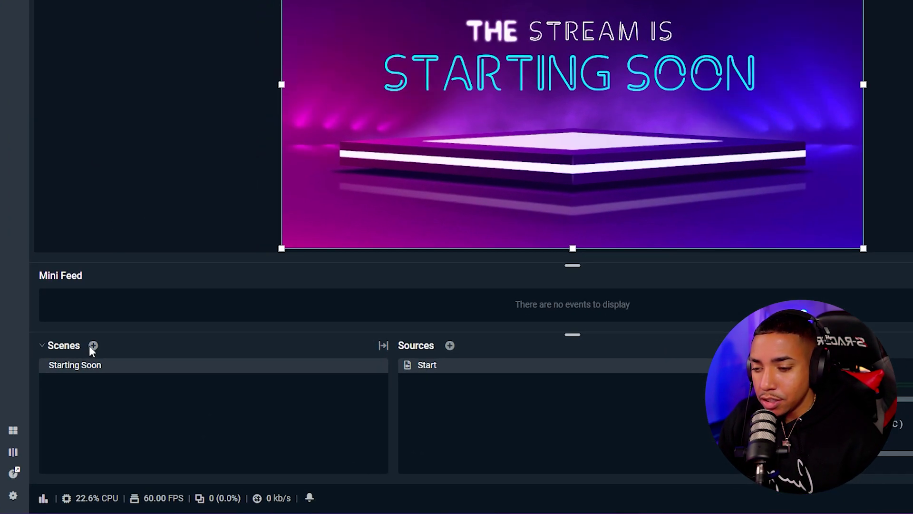
# Create a new scene named "Countdown"
pyautogui.click(112, 359)
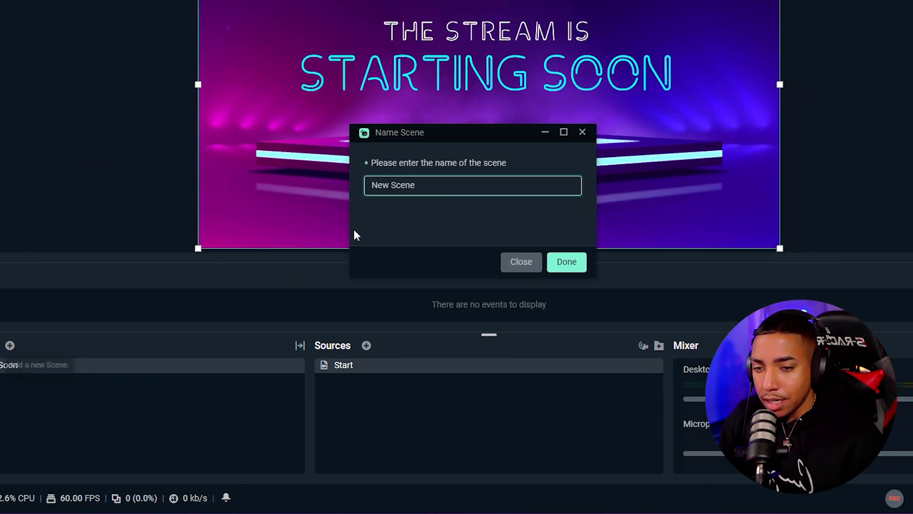
pyautogui.moveTo(382, 186); pyautogui.dragTo(326, 179)
pyautogui.write('Co')
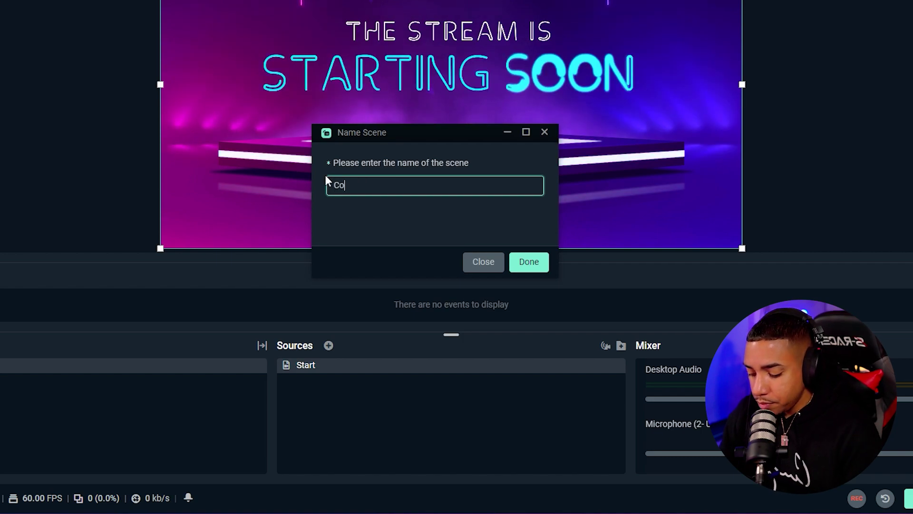
pyautogui.write('untdown')
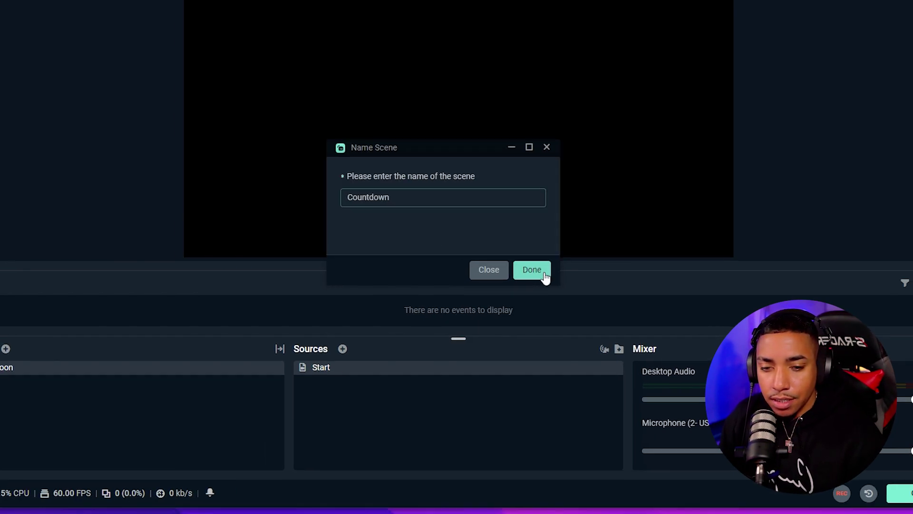
pyautogui.click(529, 262)
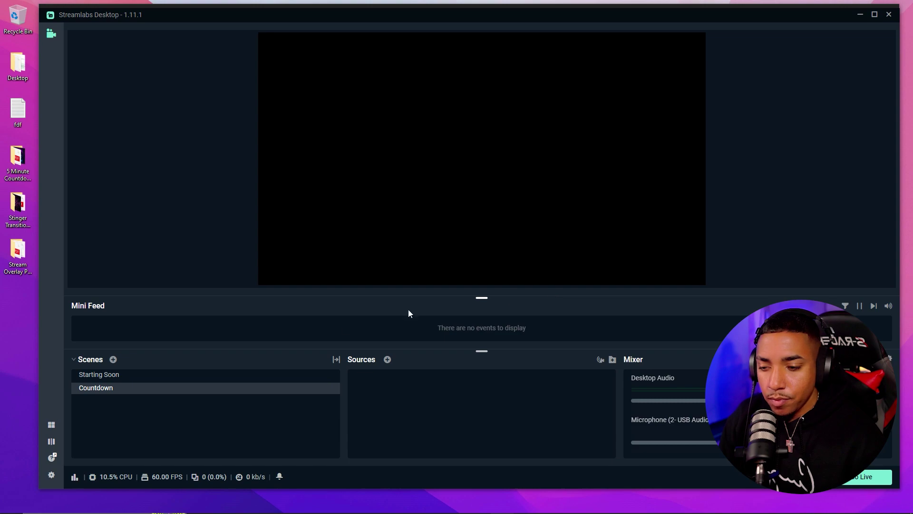
# Add a new Media File source named "Count" to the Countdown scene instead of reusing the existing source
pyautogui.click(386, 360)
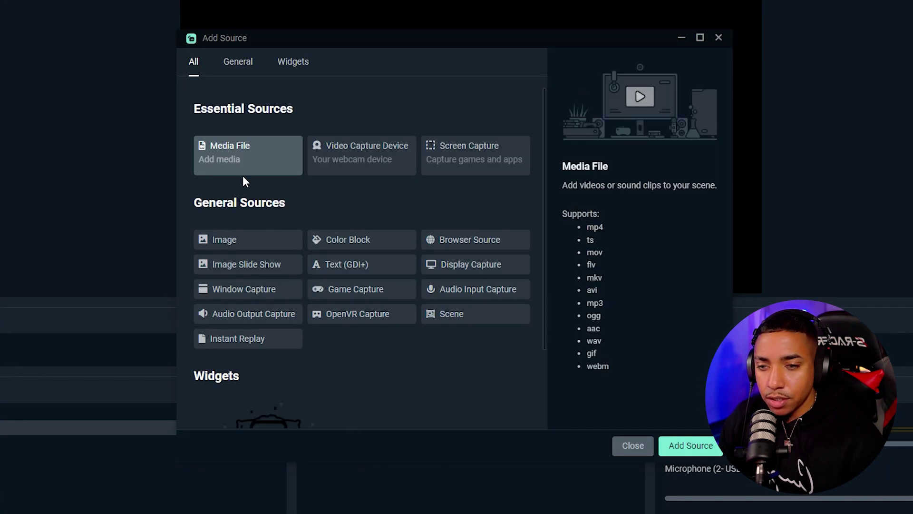
pyautogui.click(681, 446)
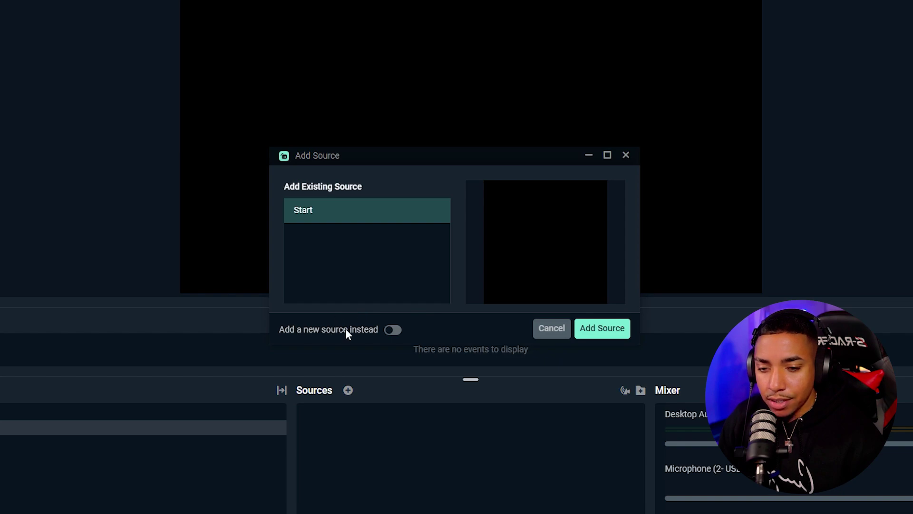
pyautogui.click(389, 332)
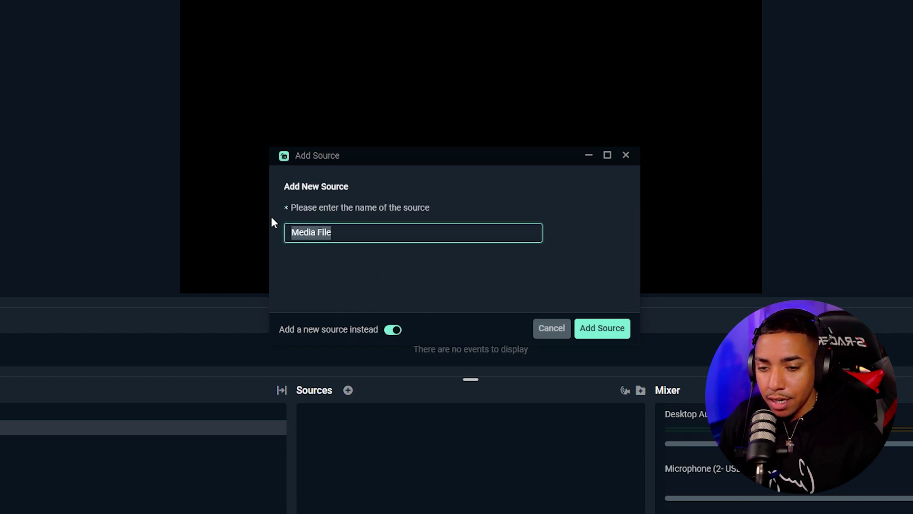
pyautogui.write('Count')
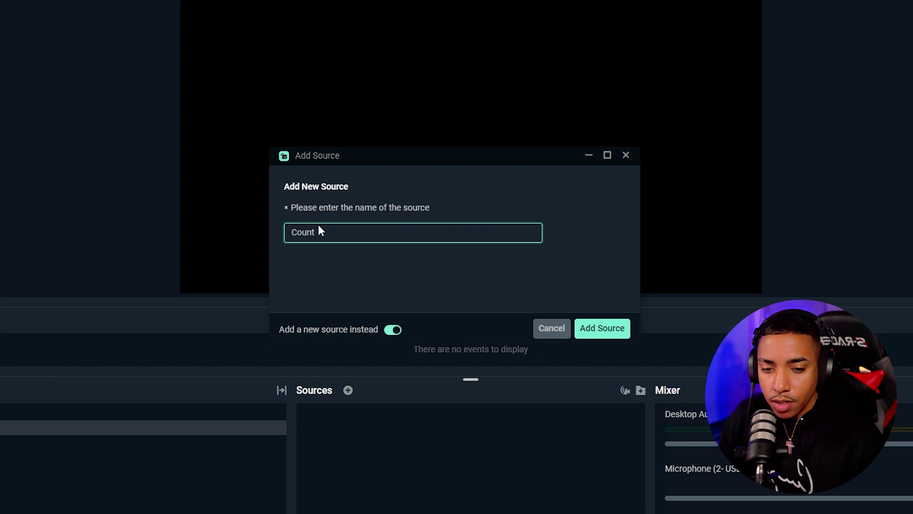
pyautogui.click(609, 328)
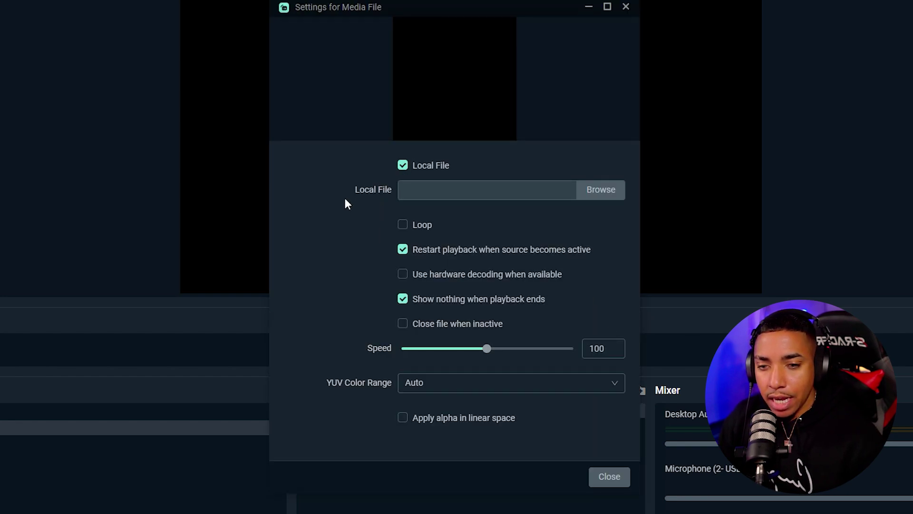
# Load the "5 Minute Countdown Timer - Illuminate" video from its Desktop folder into the Count source, leaving looping off, and deselect the source
pyautogui.click(601, 190)
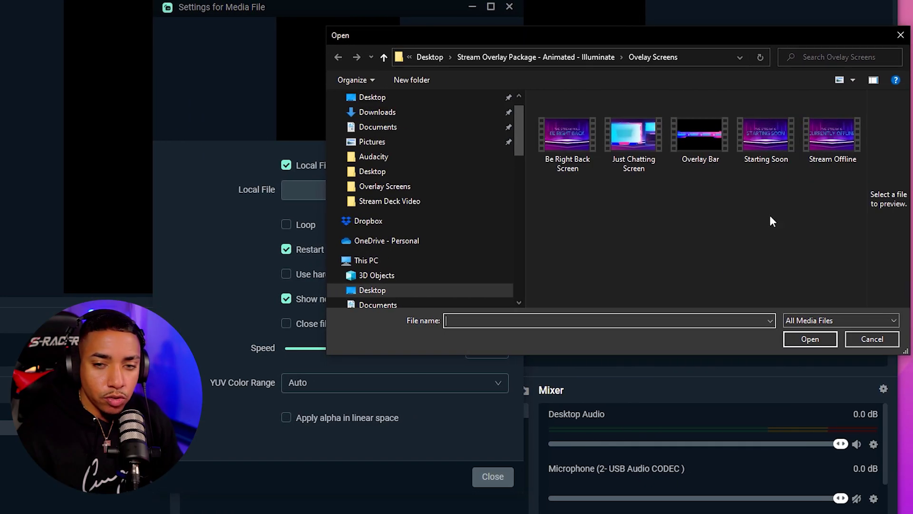
pyautogui.scroll(1, 408, 122)
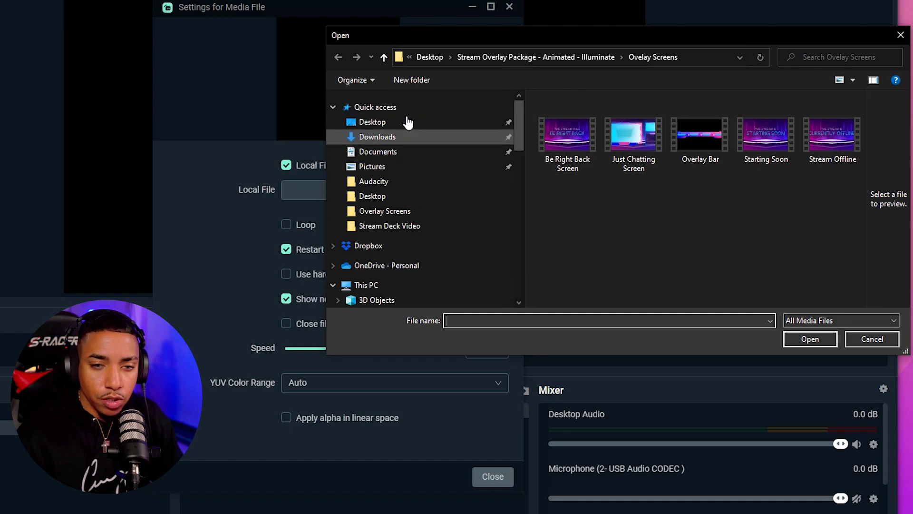
pyautogui.click(408, 138)
pyautogui.click(403, 124)
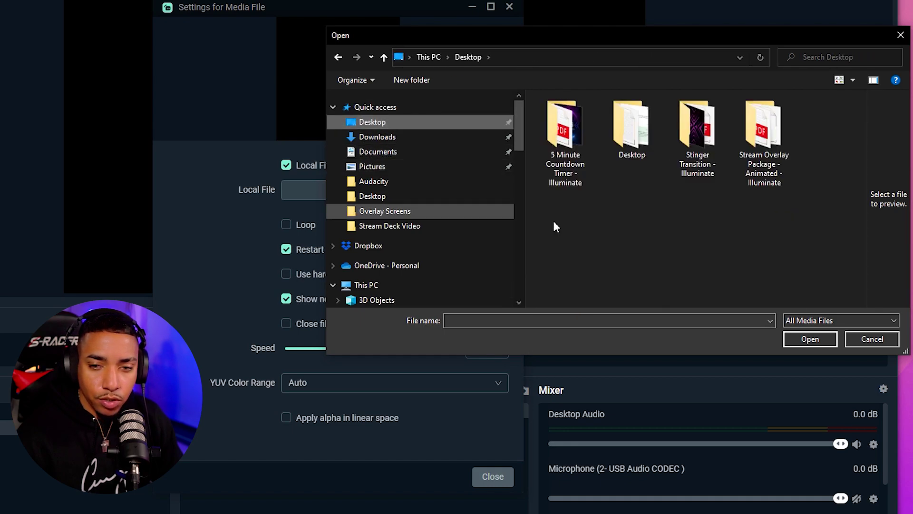
pyautogui.doubleClick(586, 128)
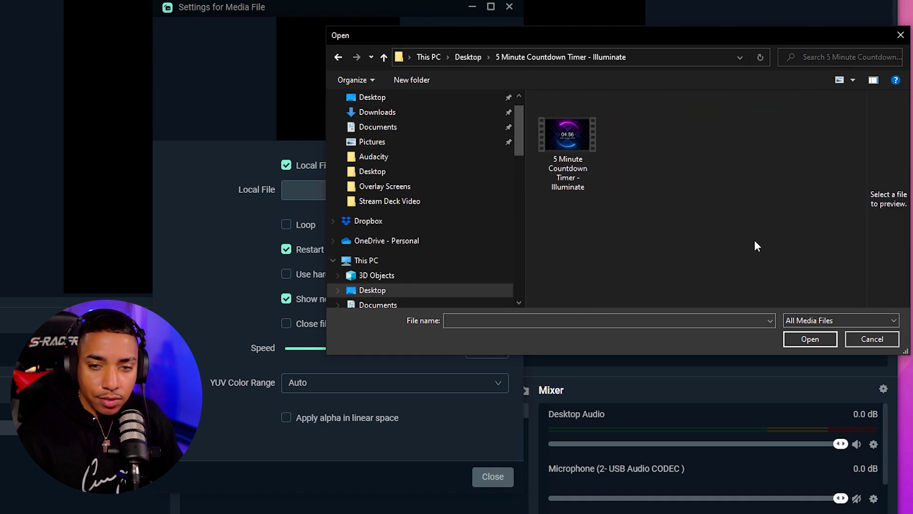
pyautogui.click(578, 139)
pyautogui.click(826, 337)
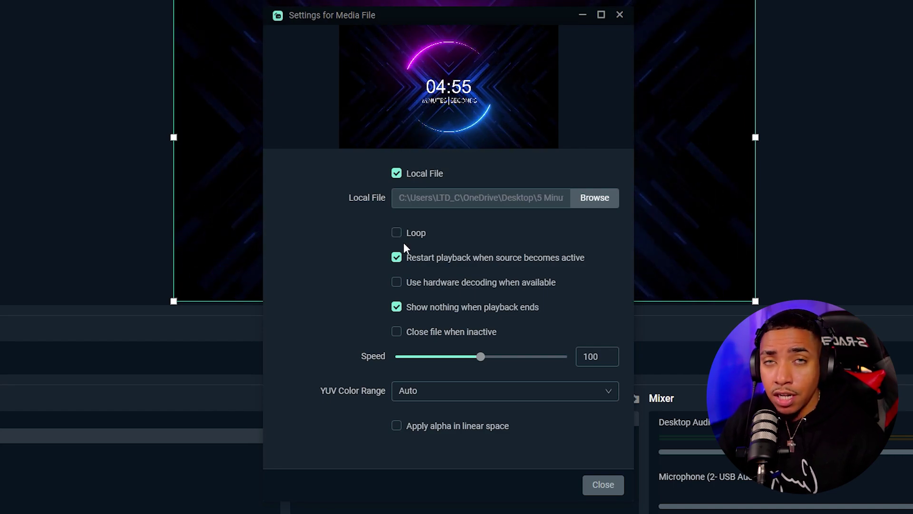
pyautogui.click(600, 484)
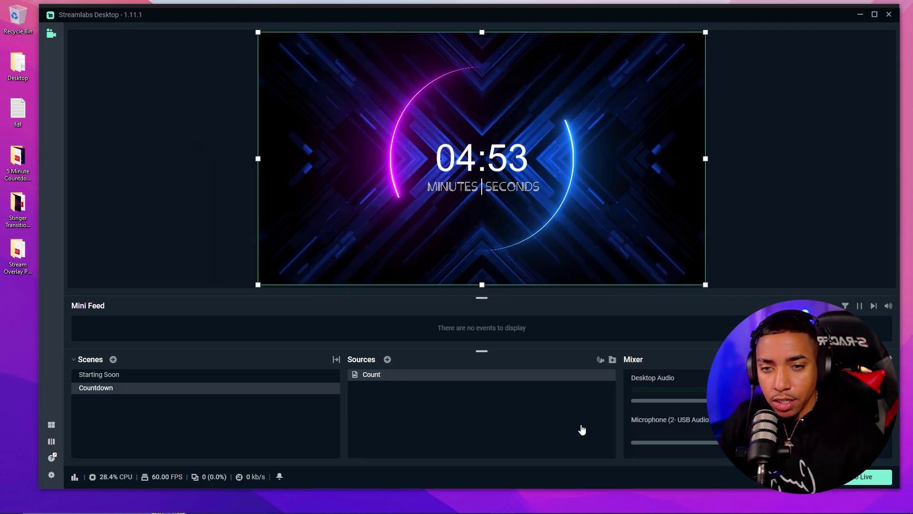
pyautogui.click(827, 230)
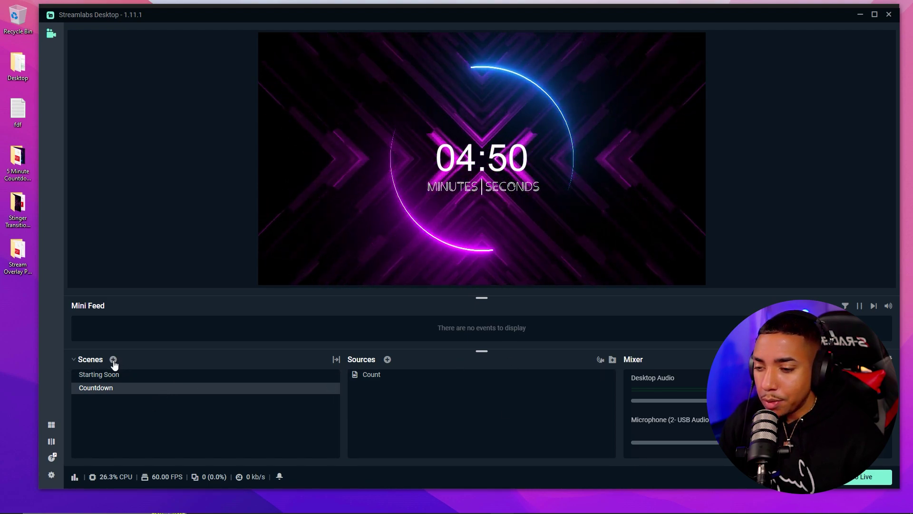
# Create a new scene named "Just Chatting"
pyautogui.click(112, 359)
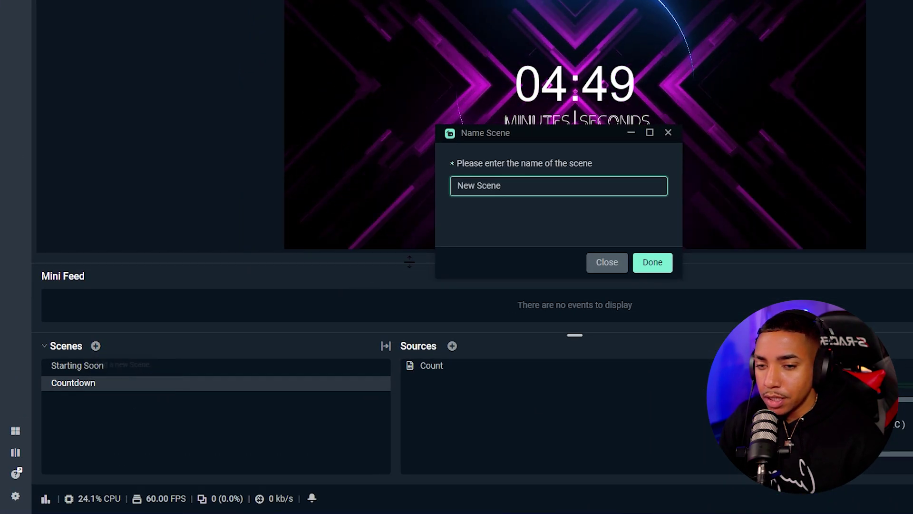
pyautogui.moveTo(503, 186); pyautogui.dragTo(449, 185)
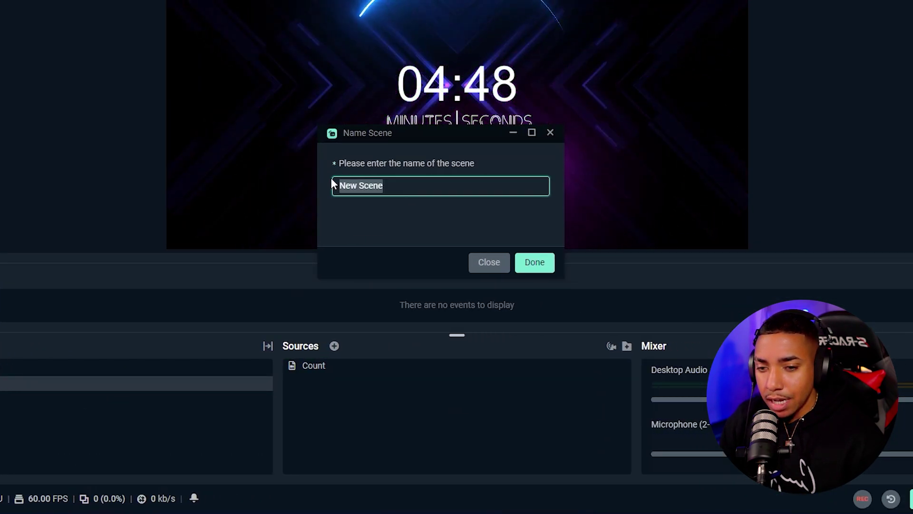
pyautogui.write('Just Chatting')
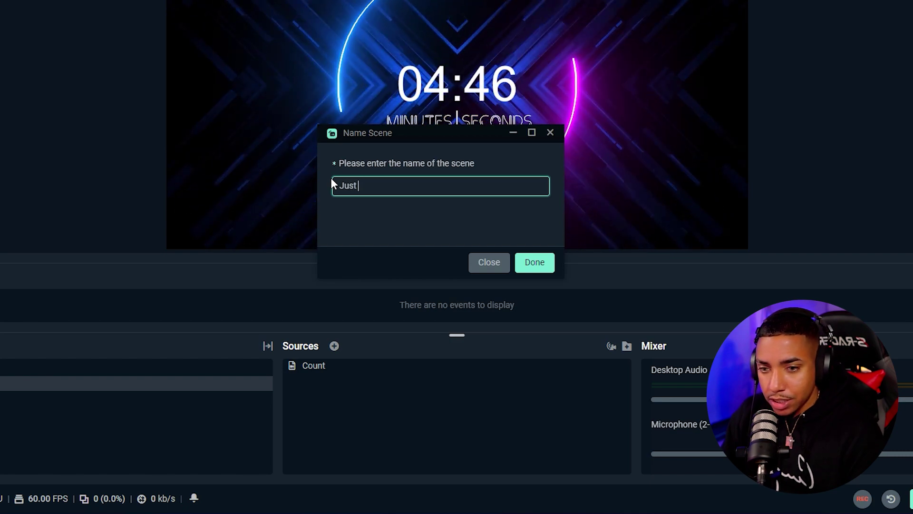
pyautogui.click(534, 262)
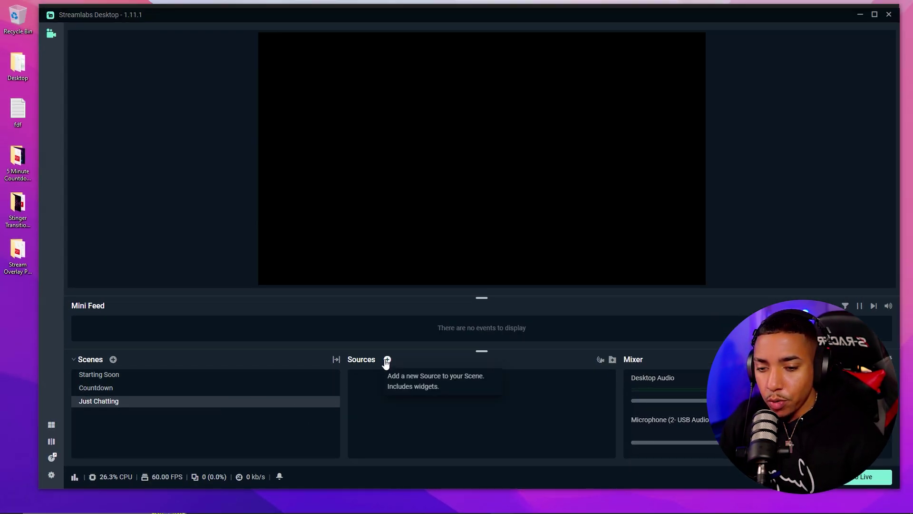
# Add a new Media File source named "Chatting" to the Just Chatting scene instead of reusing an existing source
pyautogui.click(387, 359)
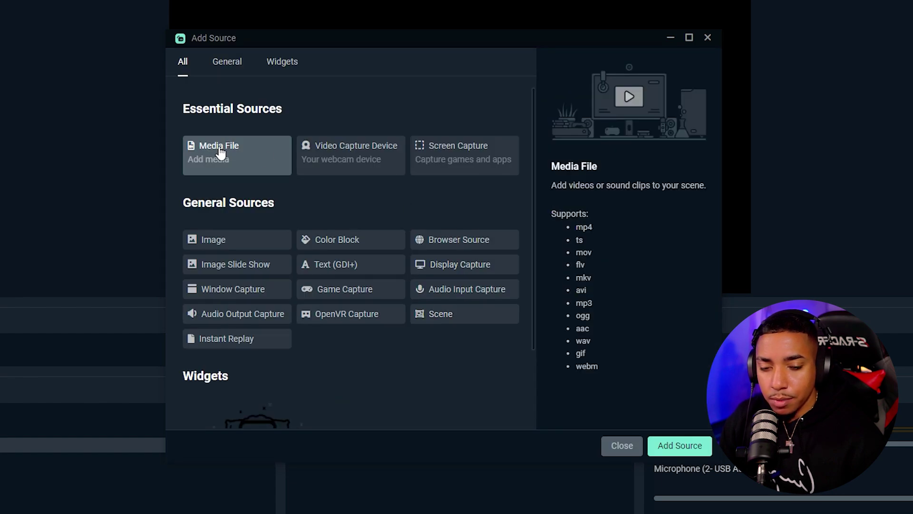
pyautogui.click(672, 445)
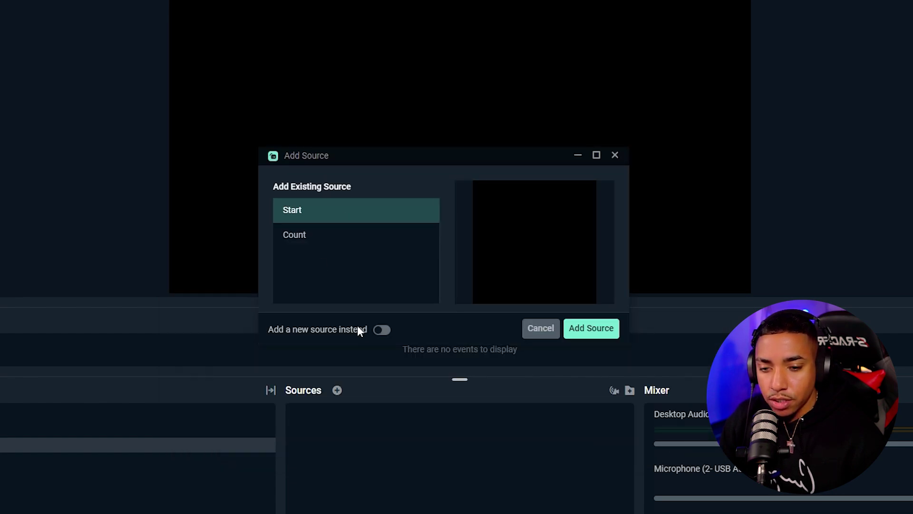
pyautogui.click(384, 330)
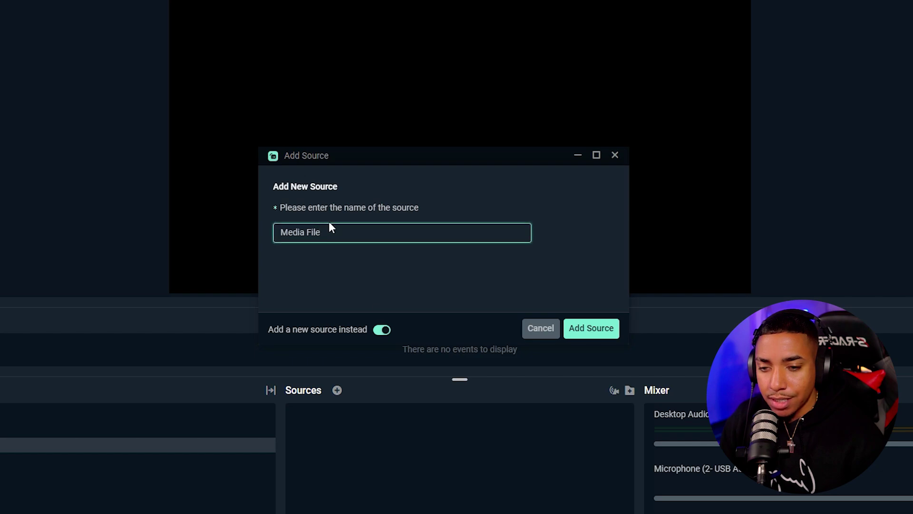
pyautogui.write('Chatting')
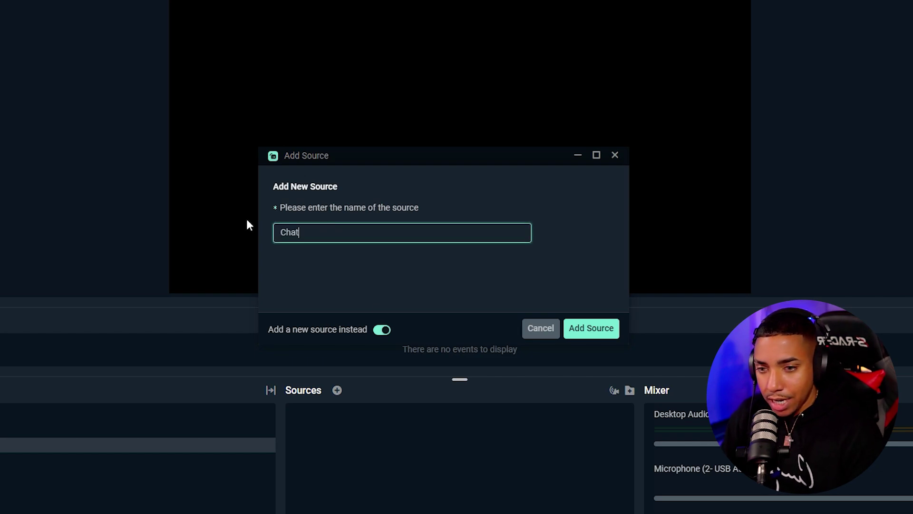
pyautogui.click(611, 328)
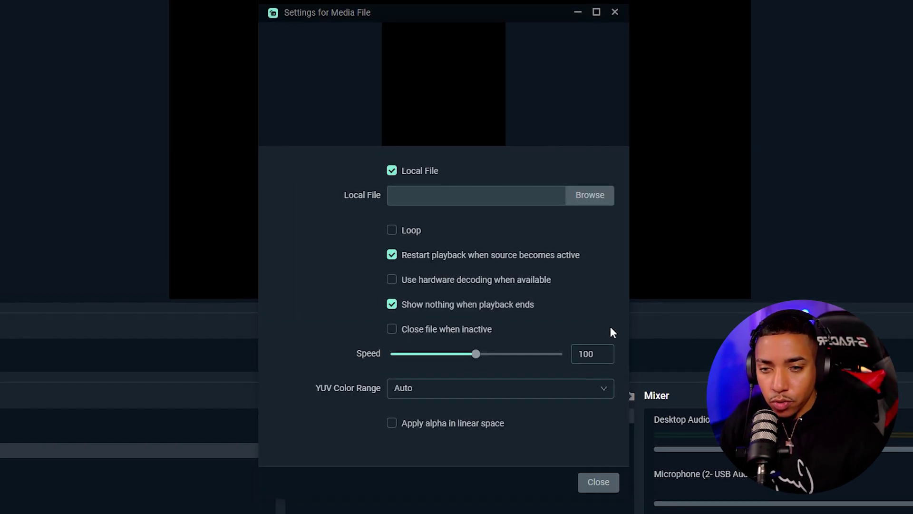
# Load the Just Chatting Screen video from the Illuminate package's Ovelay Screens folder on the Desktop into the Chatting source and set it to loop
pyautogui.click(586, 205)
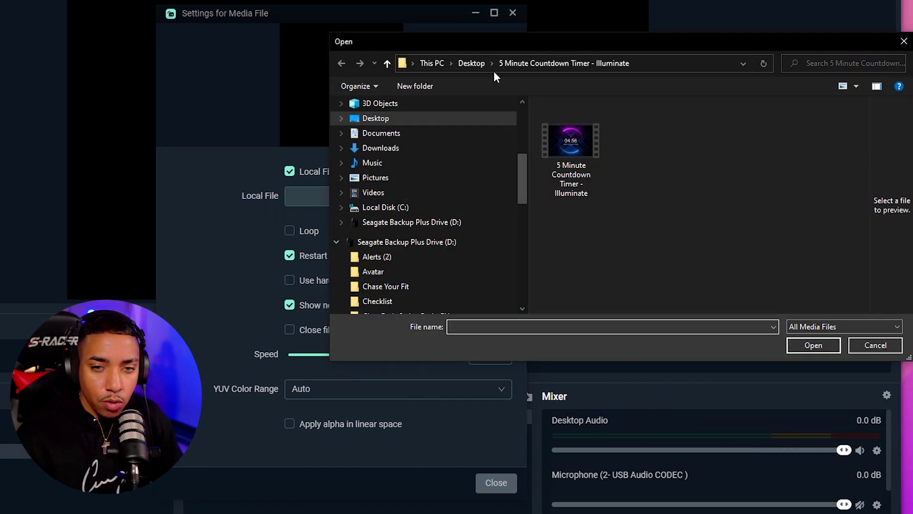
pyautogui.click(478, 63)
pyautogui.doubleClick(745, 138)
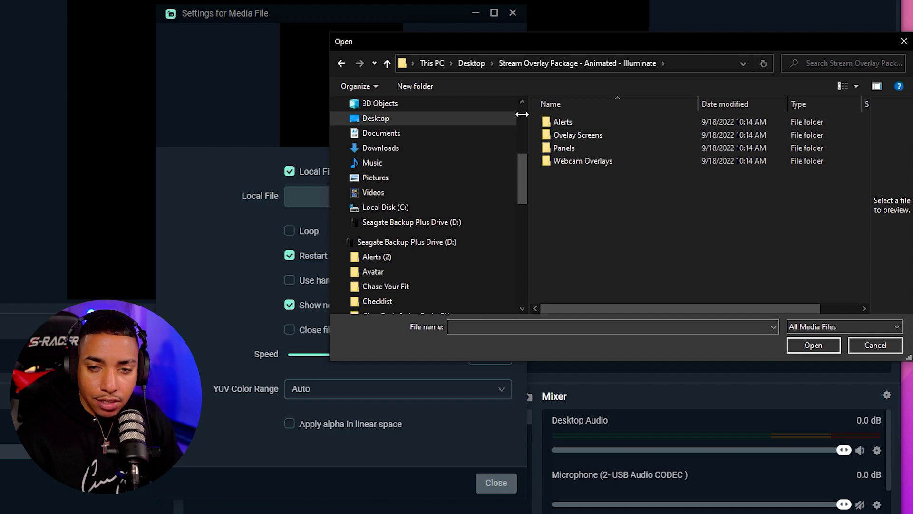
pyautogui.doubleClick(593, 137)
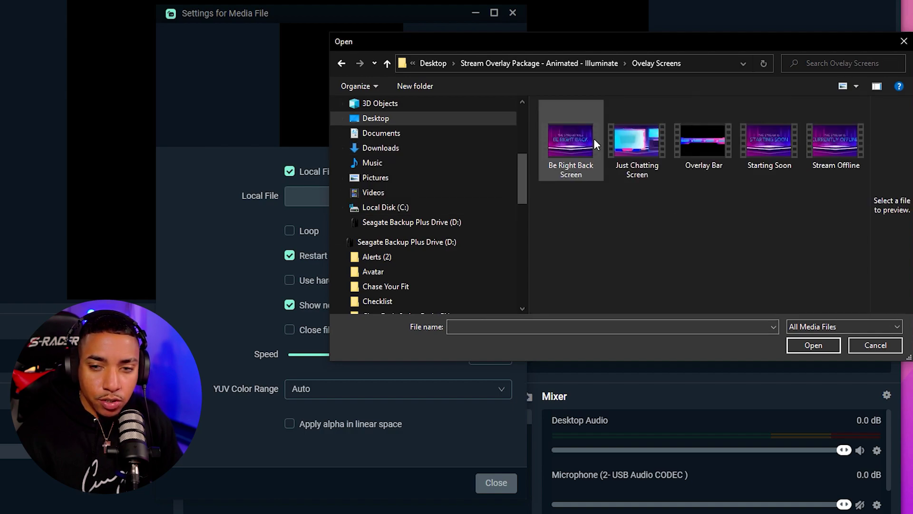
pyautogui.click(650, 155)
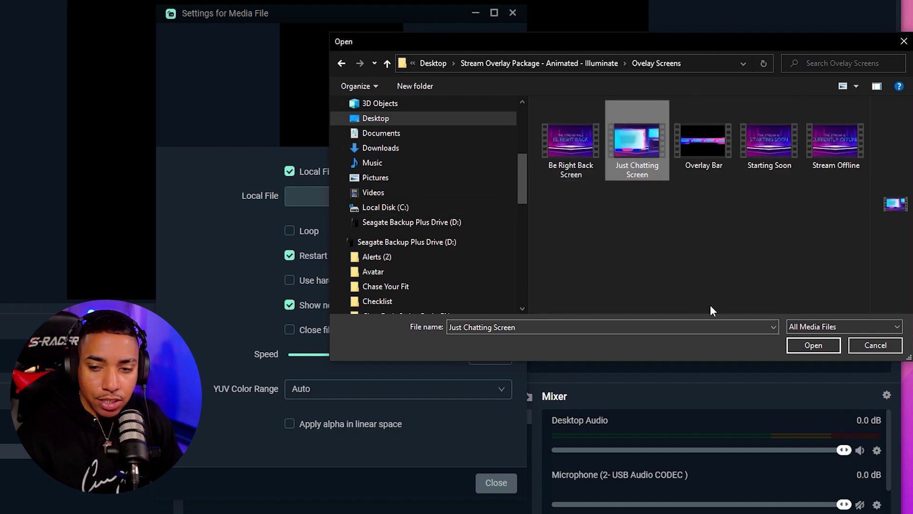
pyautogui.click(812, 344)
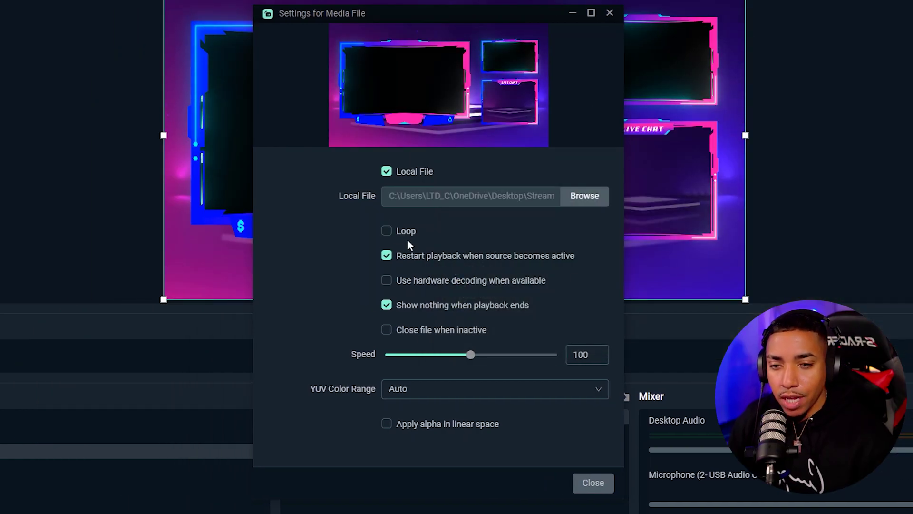
pyautogui.click(392, 233)
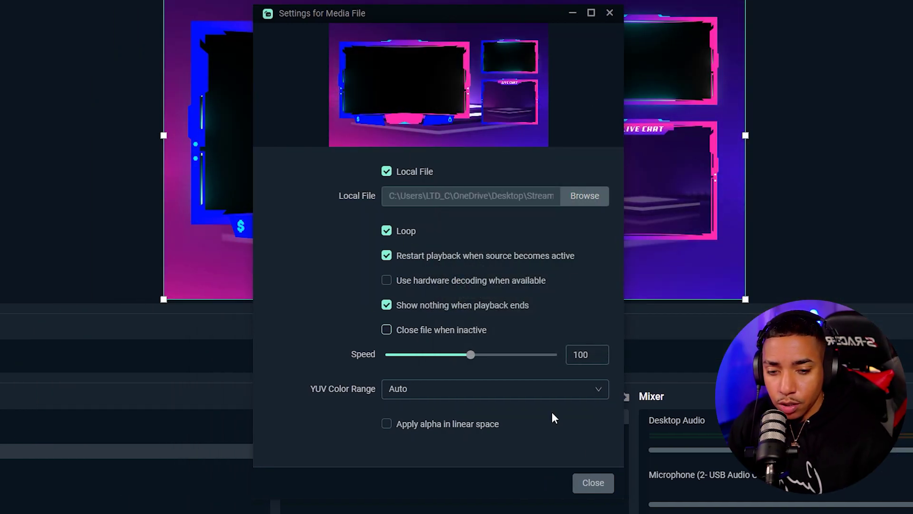
pyautogui.click(592, 490)
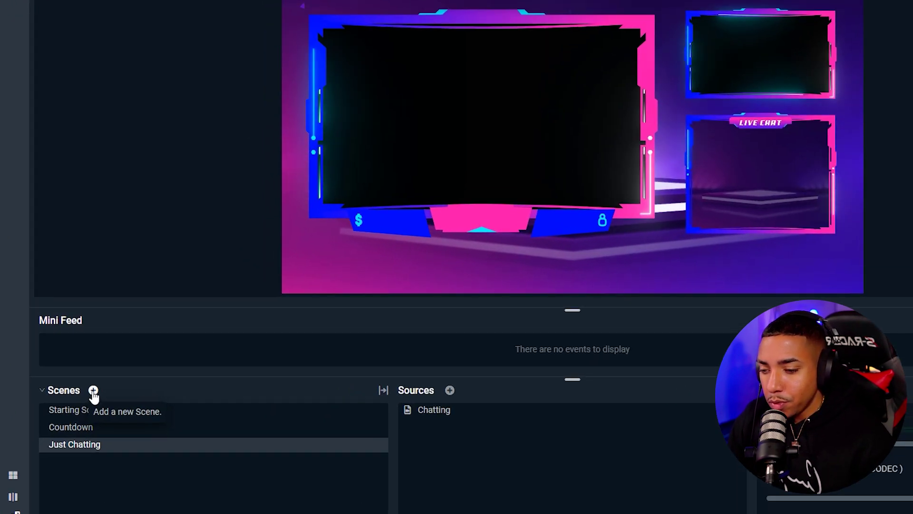
# Create a new scene named "Gameplay"
pyautogui.click(113, 360)
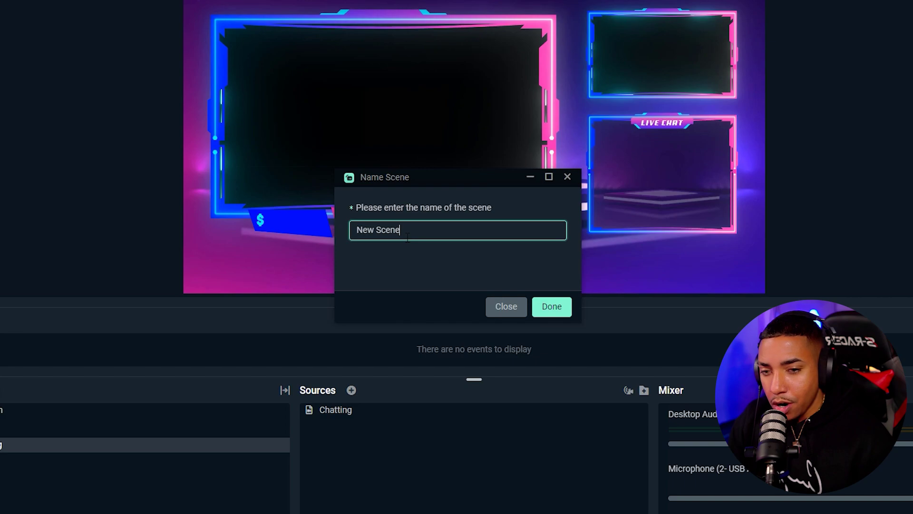
pyautogui.moveTo(407, 235); pyautogui.dragTo(336, 220)
pyautogui.write('Game')
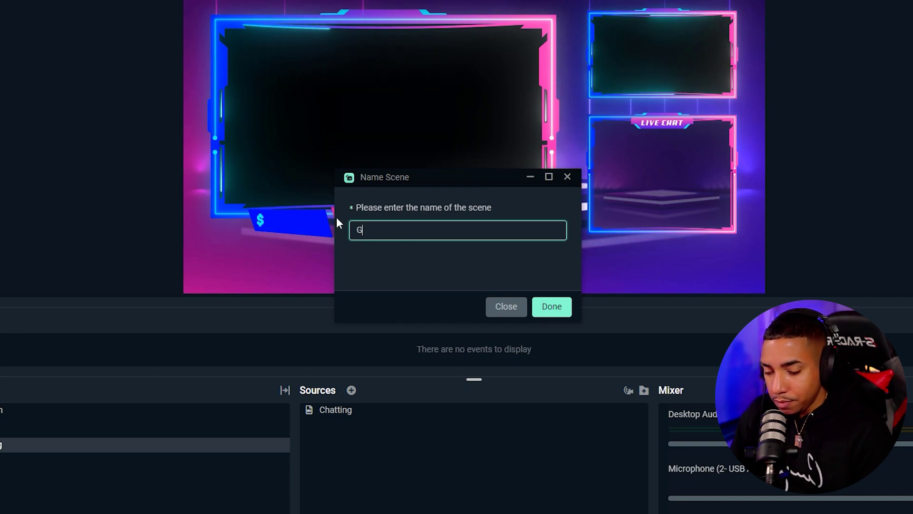
pyautogui.write('play')
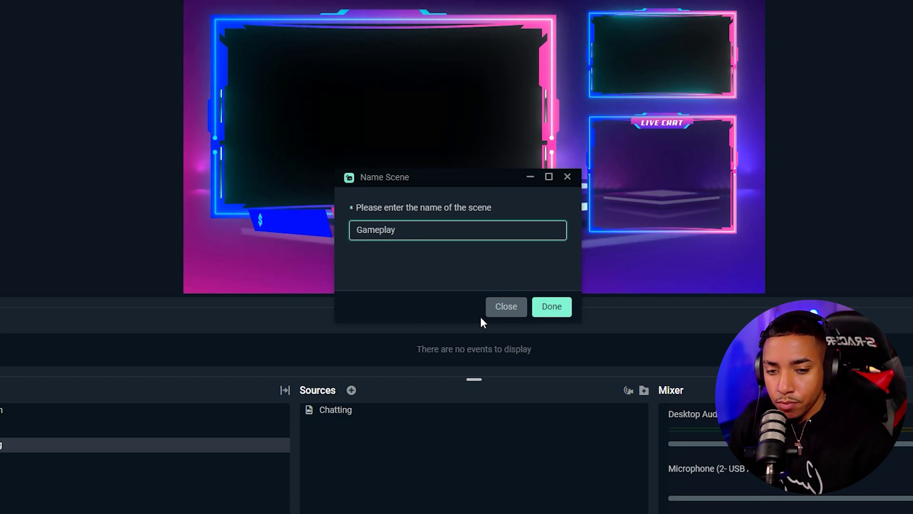
pyautogui.click(557, 303)
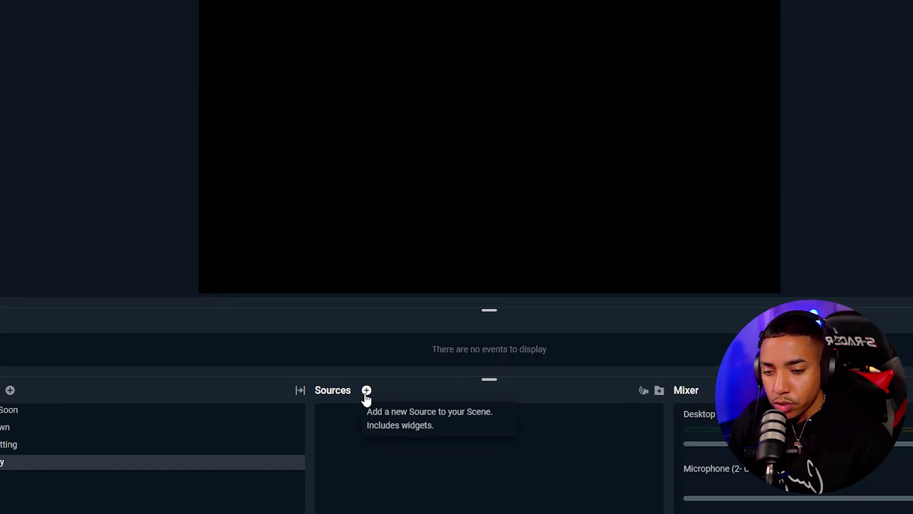
# Add a new Media File source named "Gameplay" to the Gameplay scene instead of reusing an existing source
pyautogui.click(387, 359)
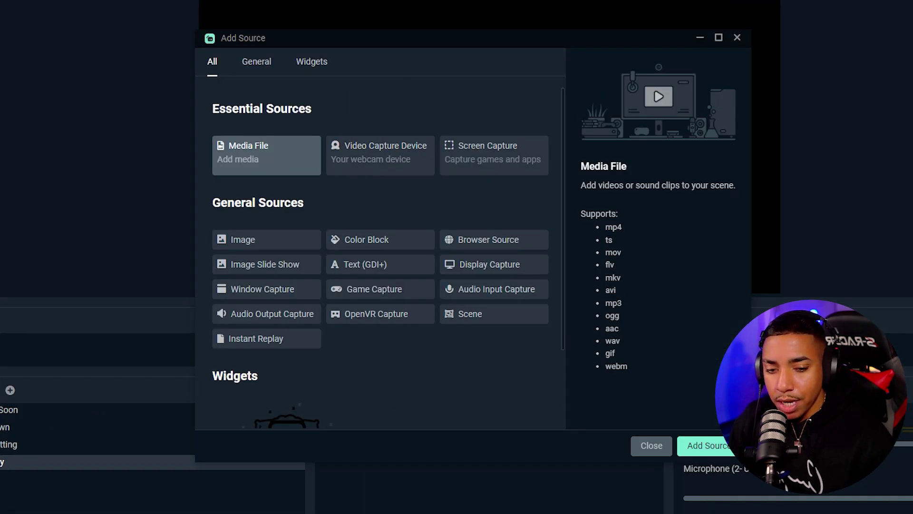
pyautogui.click(713, 443)
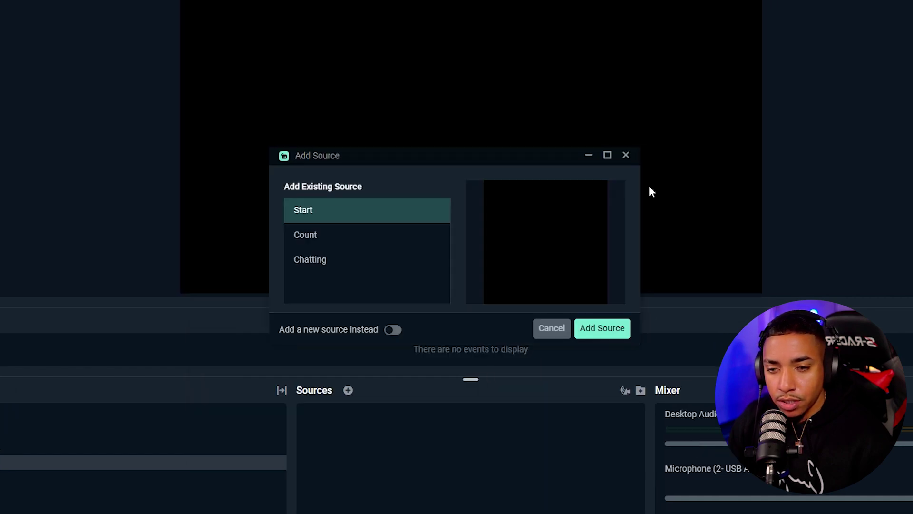
pyautogui.click(392, 329)
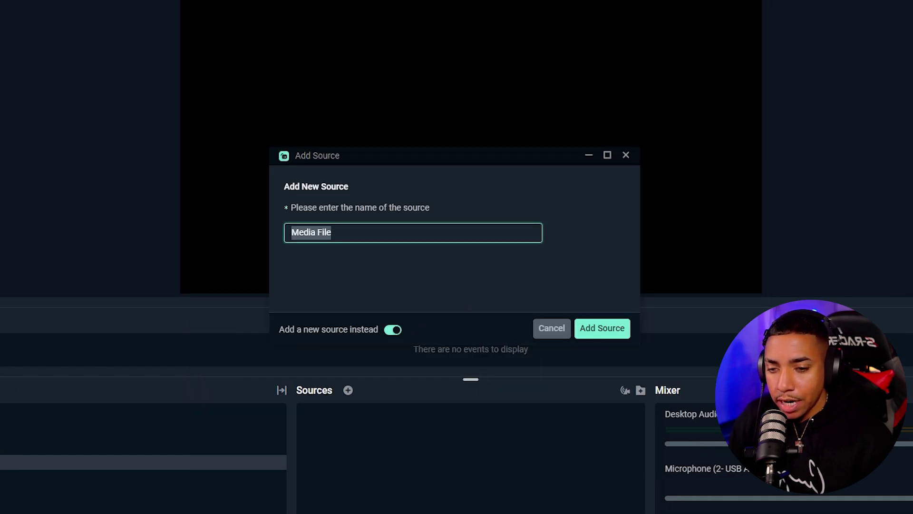
pyautogui.write('Gameplay')
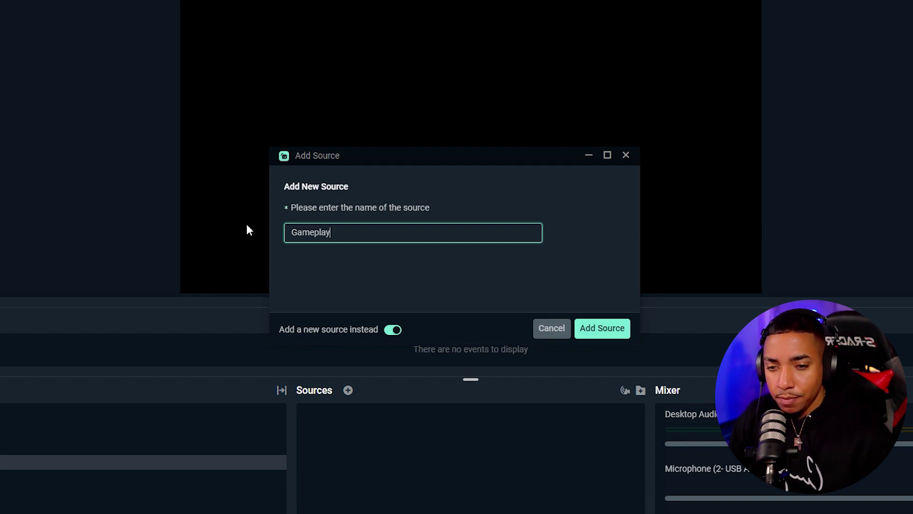
pyautogui.click(604, 327)
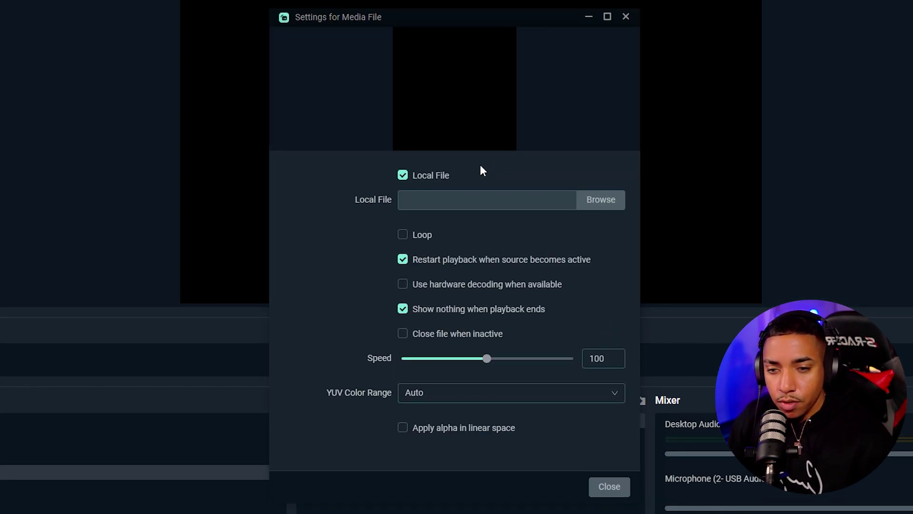
# Load the Overlay Bar video from the Illuminate package's Ovelay Screens folder into the Gameplay source and set it to loop
pyautogui.click(612, 209)
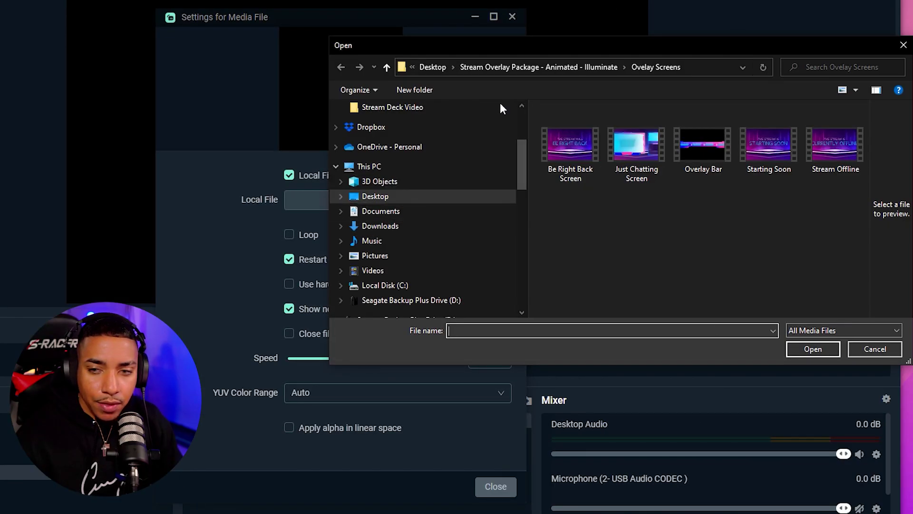
pyautogui.click(529, 71)
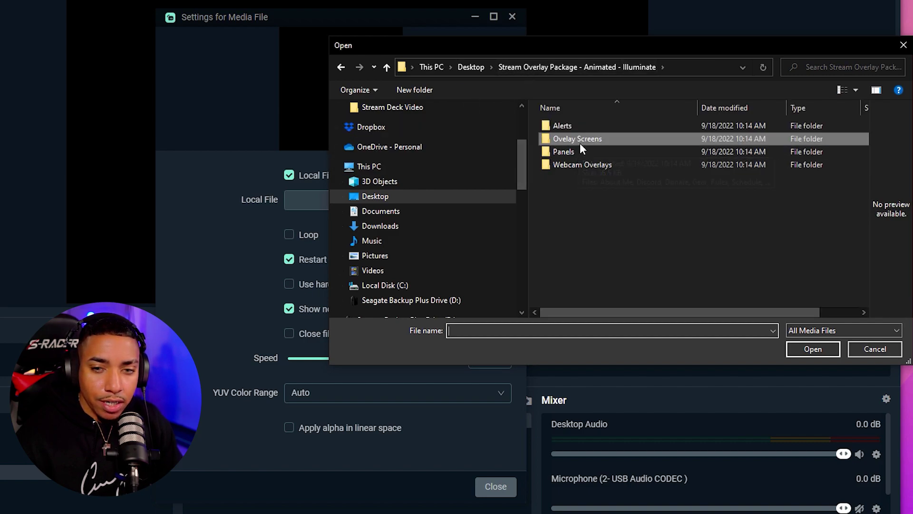
pyautogui.doubleClick(591, 138)
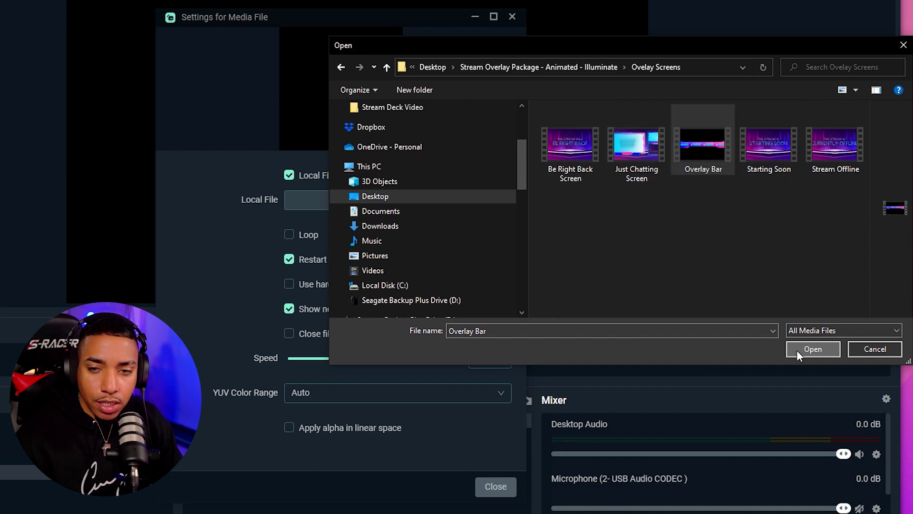
pyautogui.click(813, 349)
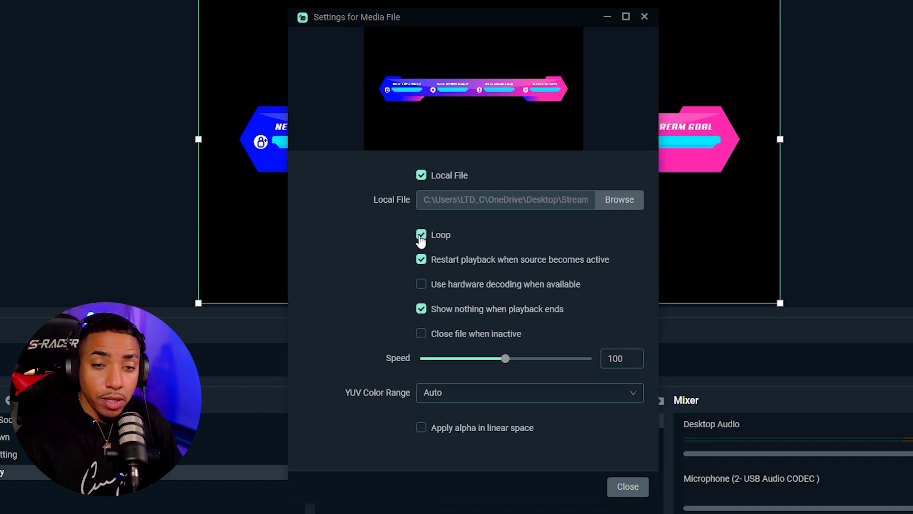
pyautogui.click(628, 486)
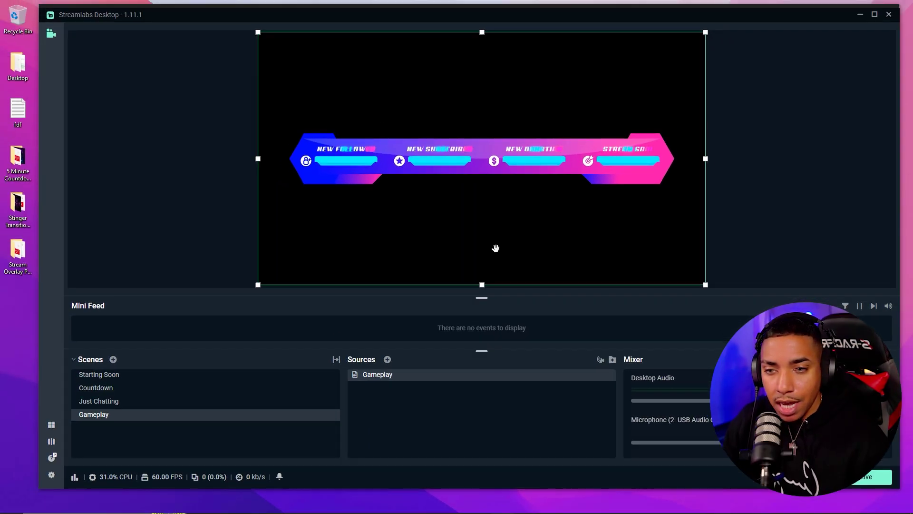
# Shrink the overlay bar and place it near the canvas's top centre, about 265 px from the left edge and 600 px from the bottom, then deselect it
pyautogui.moveTo(259, 284); pyautogui.dragTo(326, 209)
pyautogui.moveTo(547, 192); pyautogui.dragTo(518, 105)
pyautogui.moveTo(671, 164); pyautogui.dragTo(619, 126)
pyautogui.moveTo(468, 73); pyautogui.dragTo(493, 63)
pyautogui.click(839, 206)
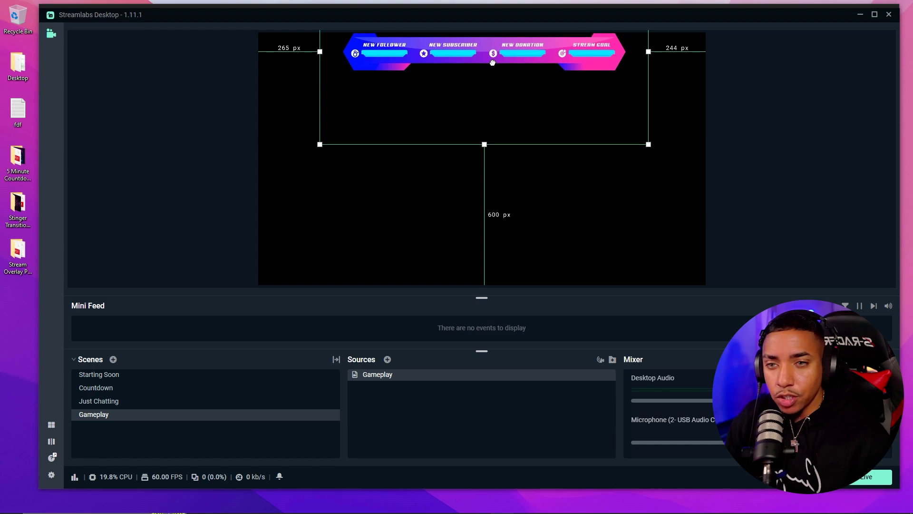
pyautogui.click(819, 204)
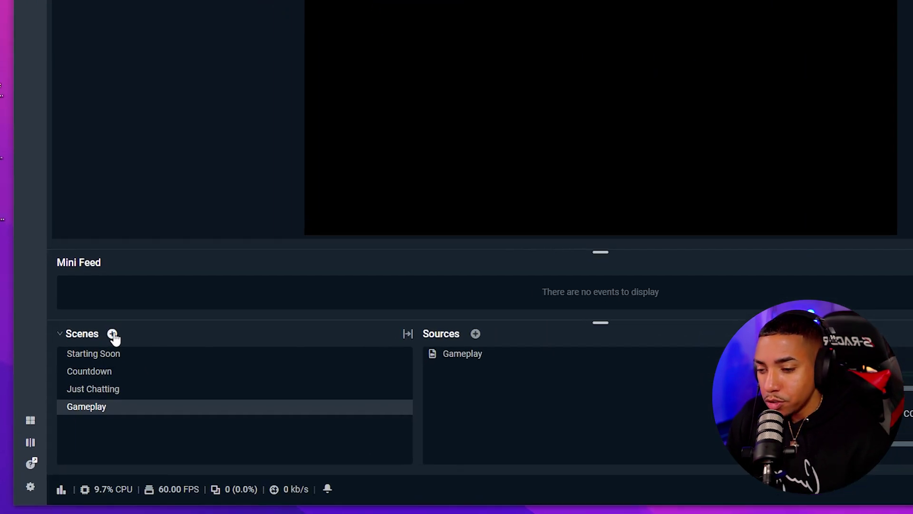
# Create a new scene named "Be Right Back"
pyautogui.click(113, 359)
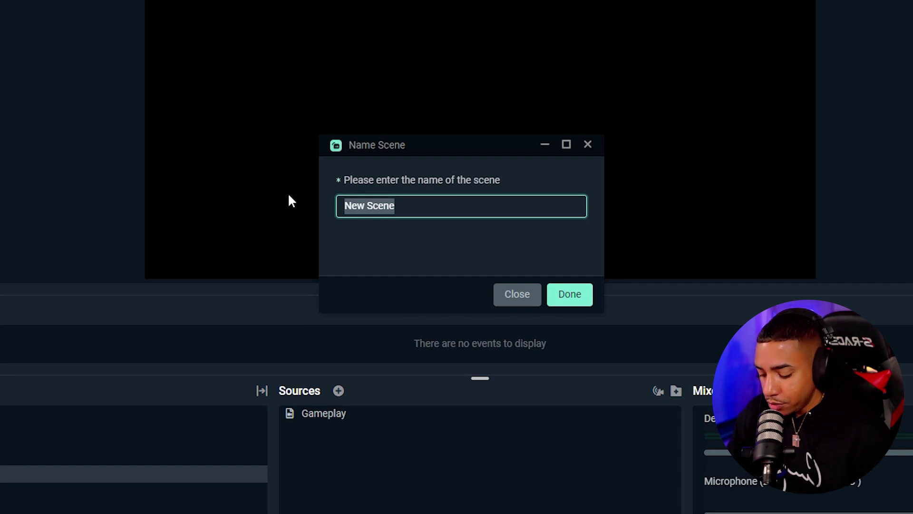
pyautogui.write('Be')
pyautogui.press('BackSpace')
pyautogui.write('e Right Back')
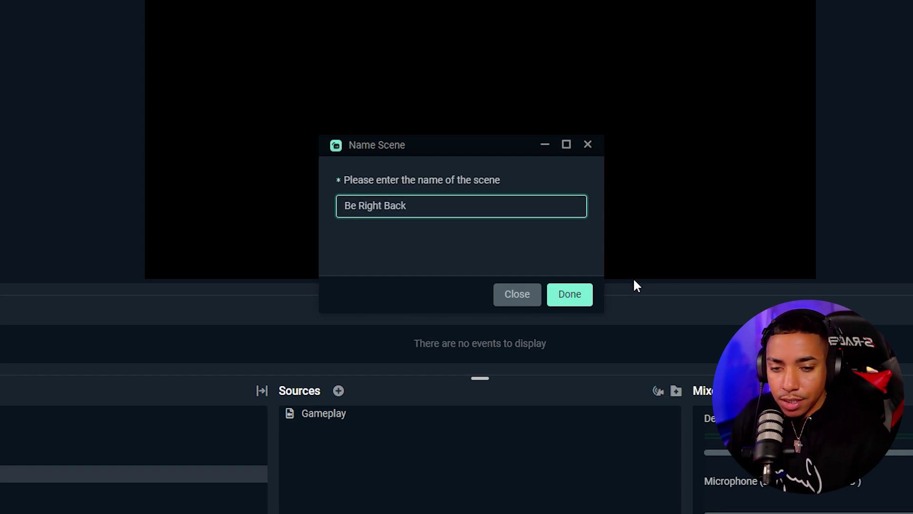
pyautogui.click(569, 295)
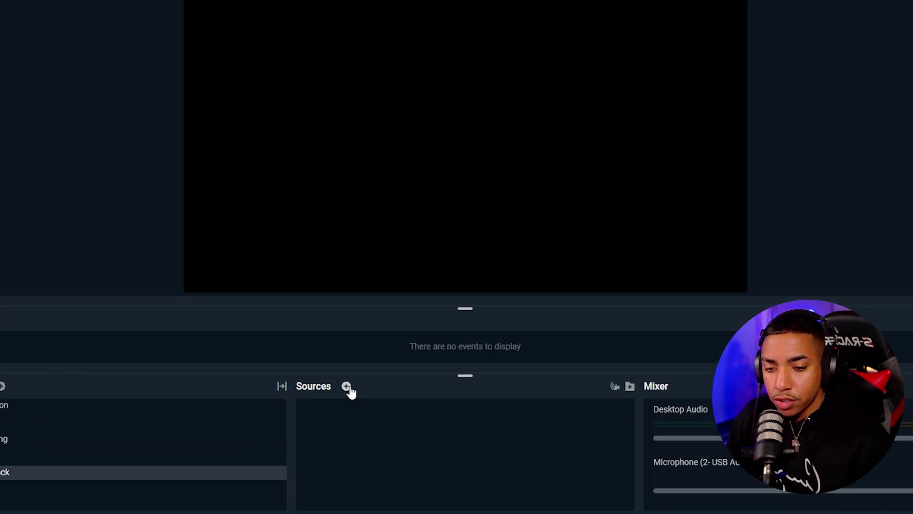
# Add a new Media File source named "BRB" to the Be Right Back scene instead of reusing an existing source
pyautogui.click(387, 359)
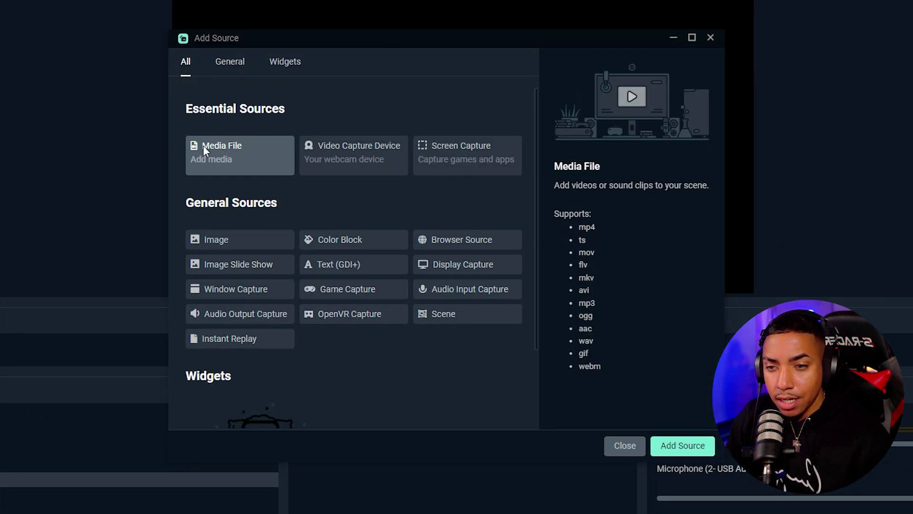
pyautogui.click(671, 447)
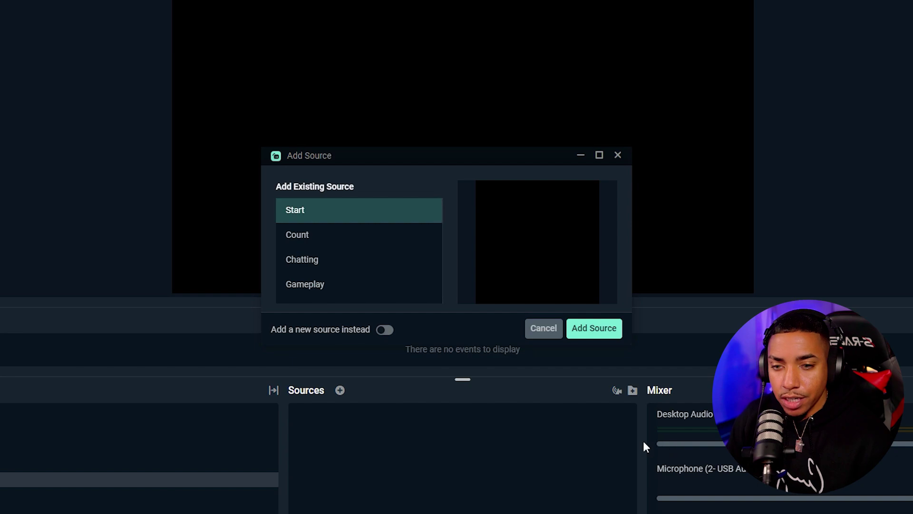
pyautogui.click(385, 329)
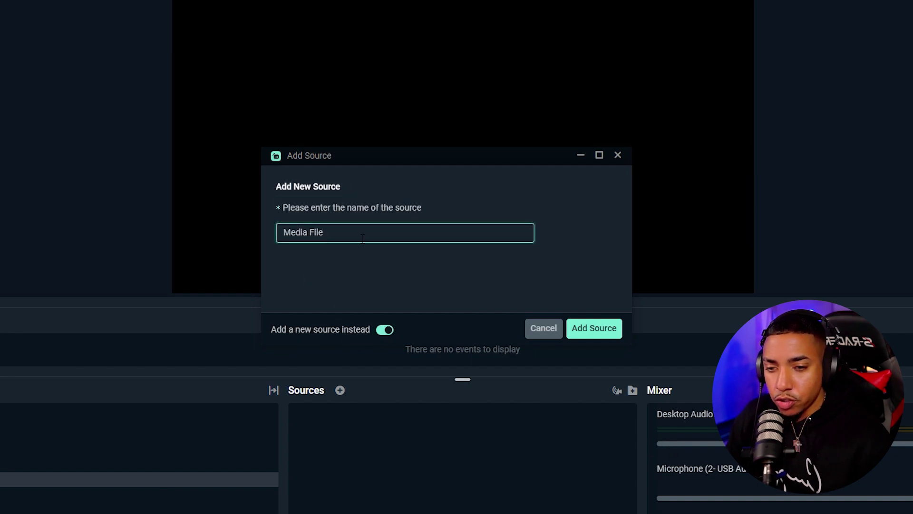
pyautogui.write('BRB')
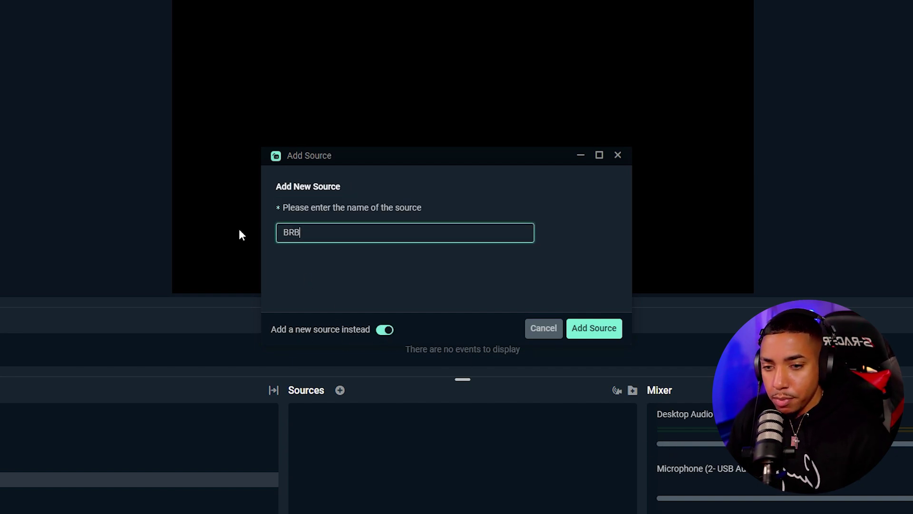
pyautogui.click(618, 334)
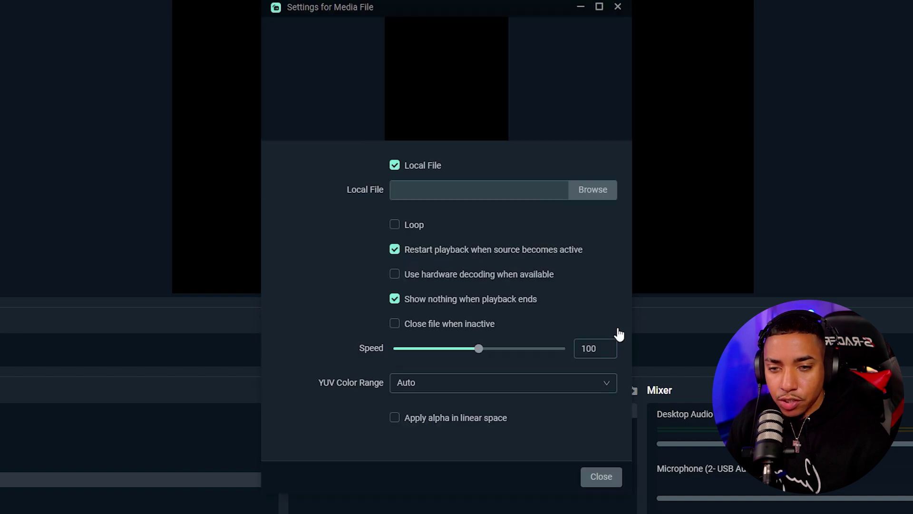
# Load the Be Right Back Screen video from the Illuminate package's Ovelay Screens folder into the BRB source and set it to loop
pyautogui.click(577, 193)
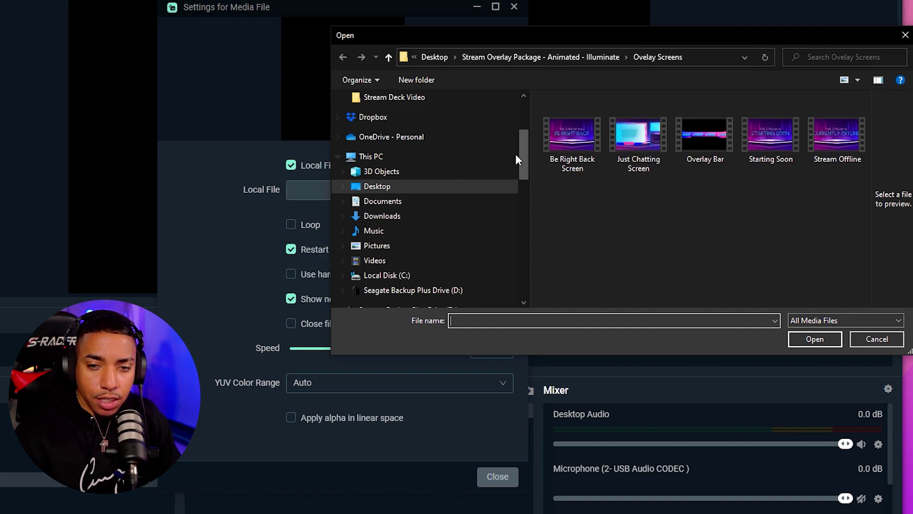
pyautogui.click(579, 135)
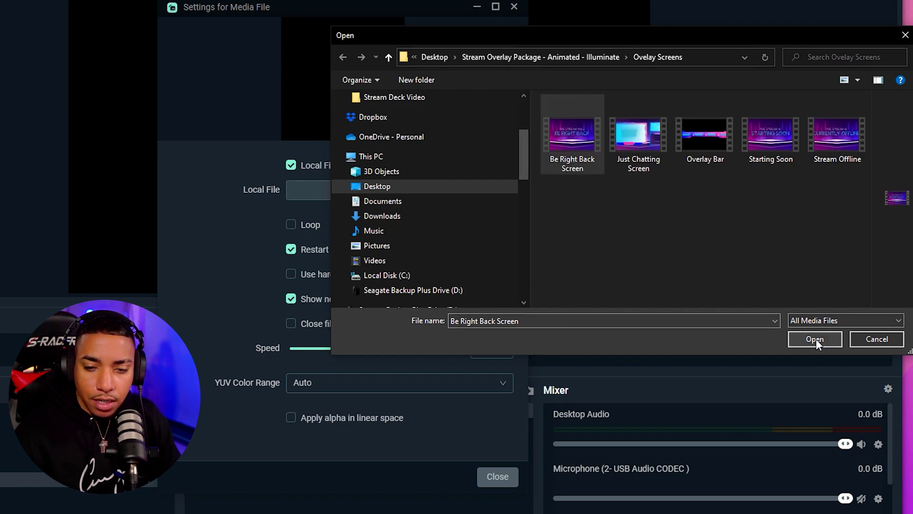
pyautogui.click(815, 339)
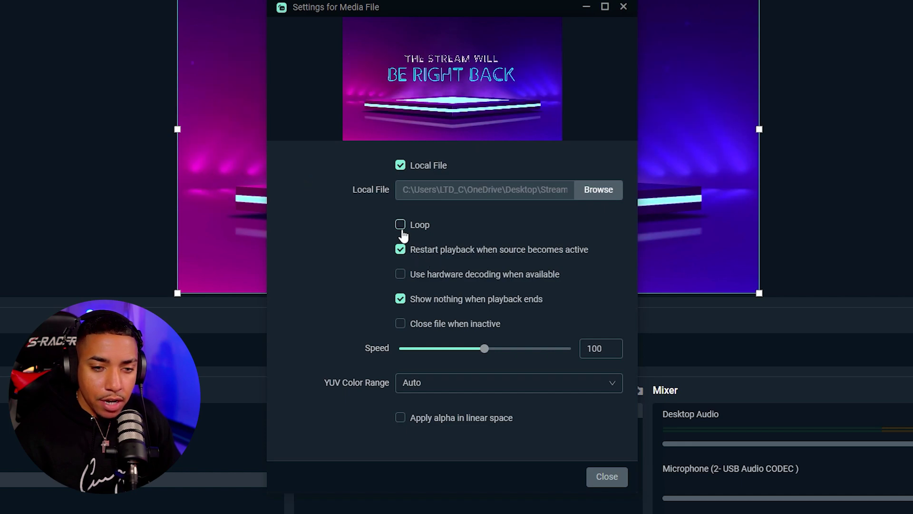
pyautogui.click(400, 225)
pyautogui.click(622, 480)
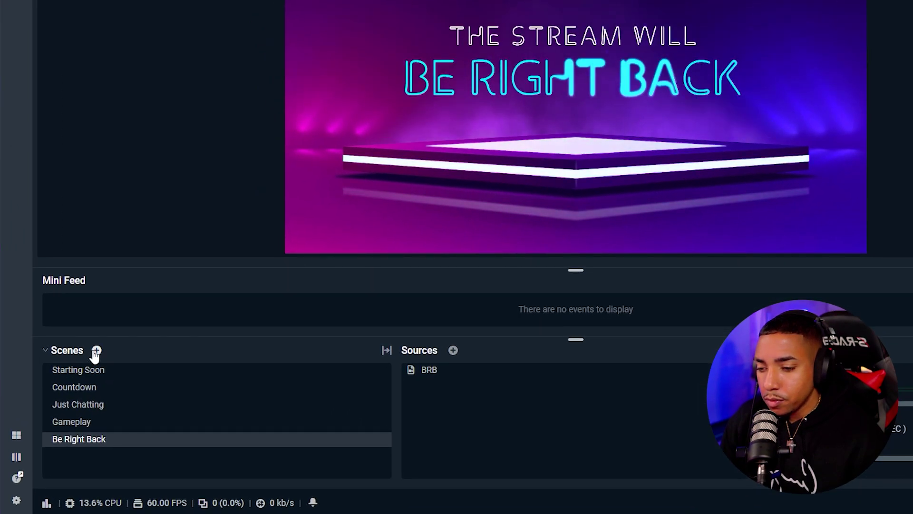
# Create a new scene named "Offline"
pyautogui.click(97, 350)
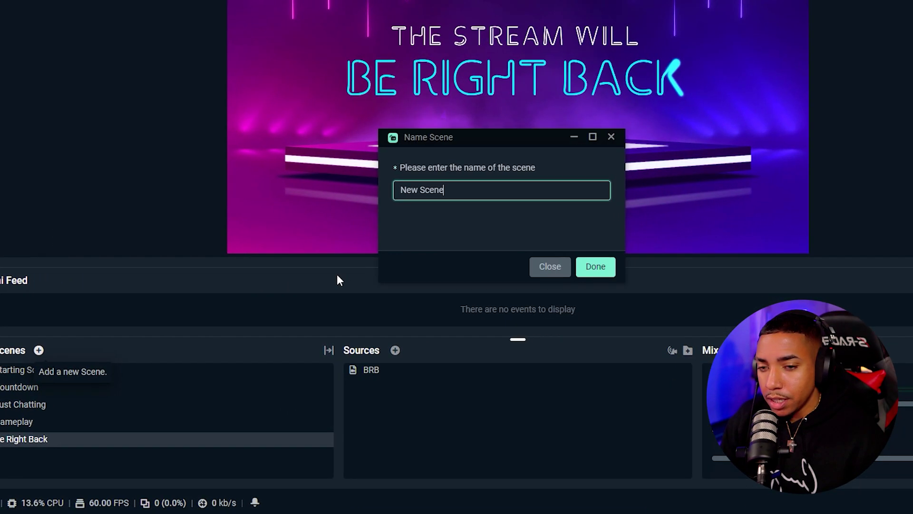
pyautogui.write('Offline')
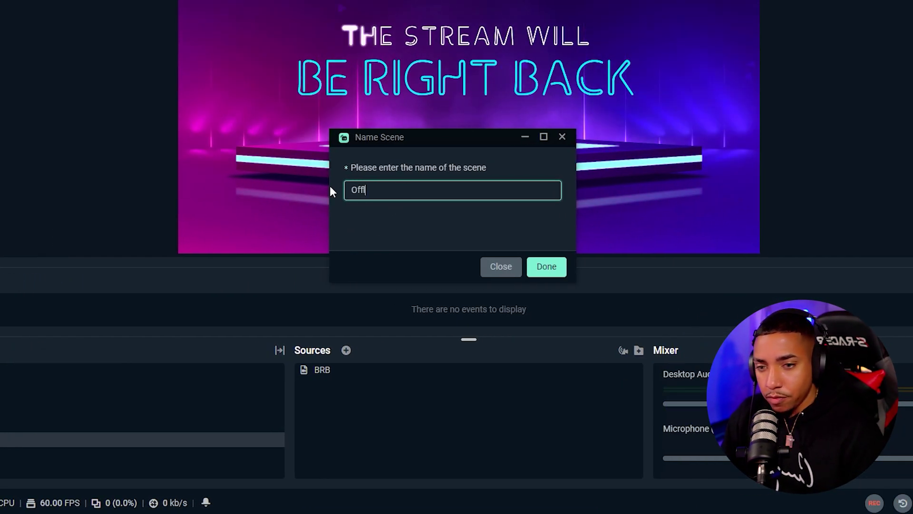
pyautogui.click(539, 268)
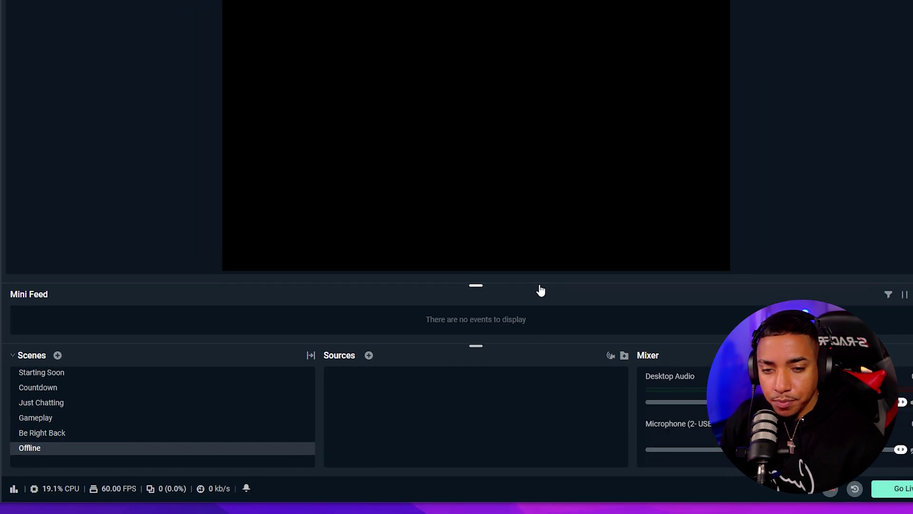
# Add a new Media File source named "Offline" to the Offline scene instead of reusing an existing source
pyautogui.click(386, 359)
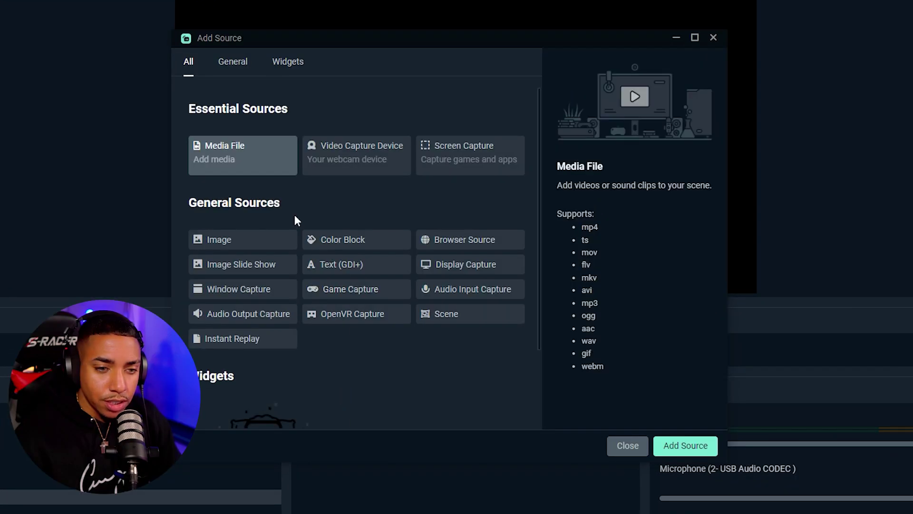
pyautogui.click(683, 446)
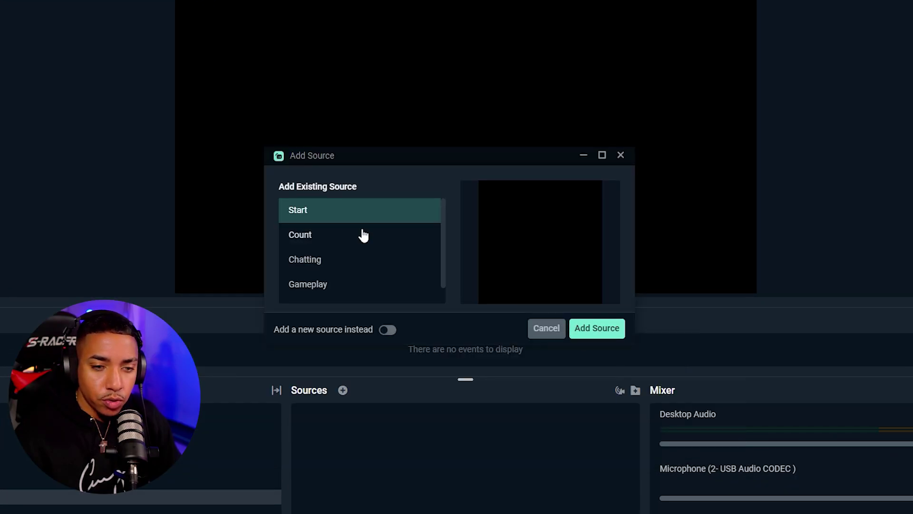
pyautogui.click(387, 330)
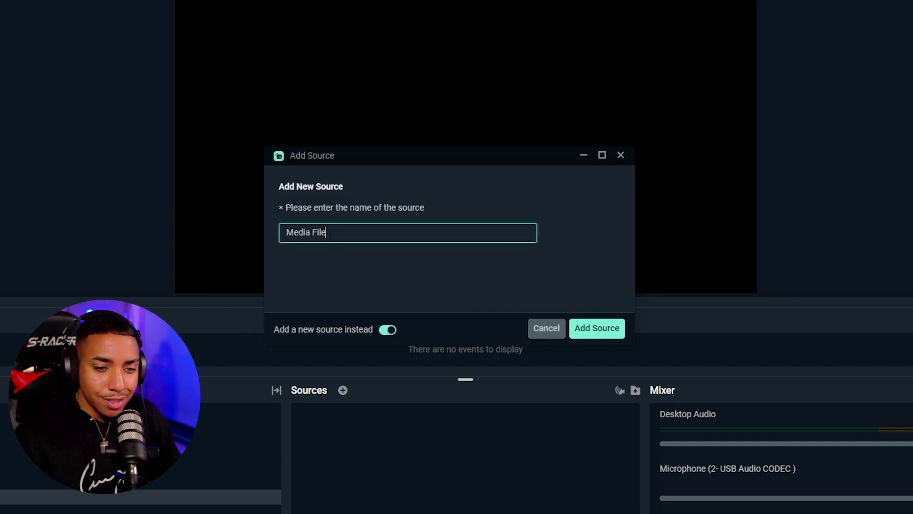
pyautogui.hotkey('ctrl', 'a')
pyautogui.write('O')
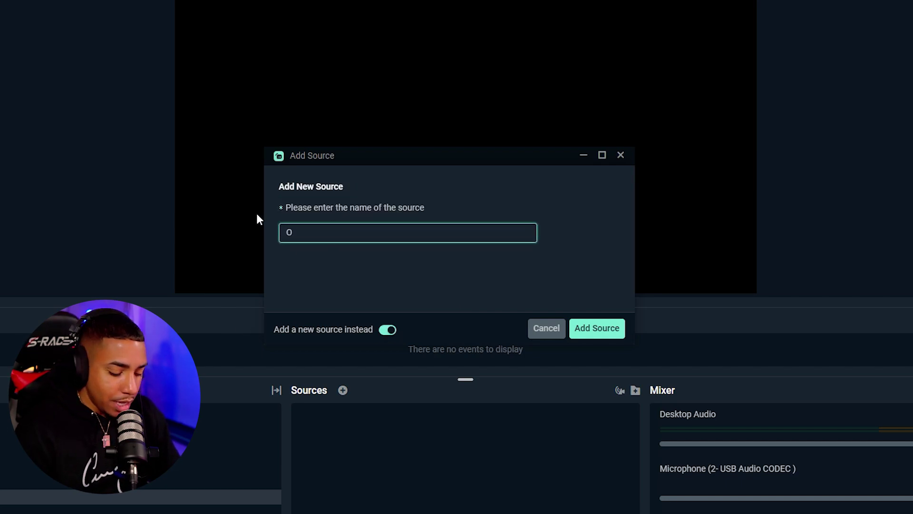
pyautogui.write('ffline')
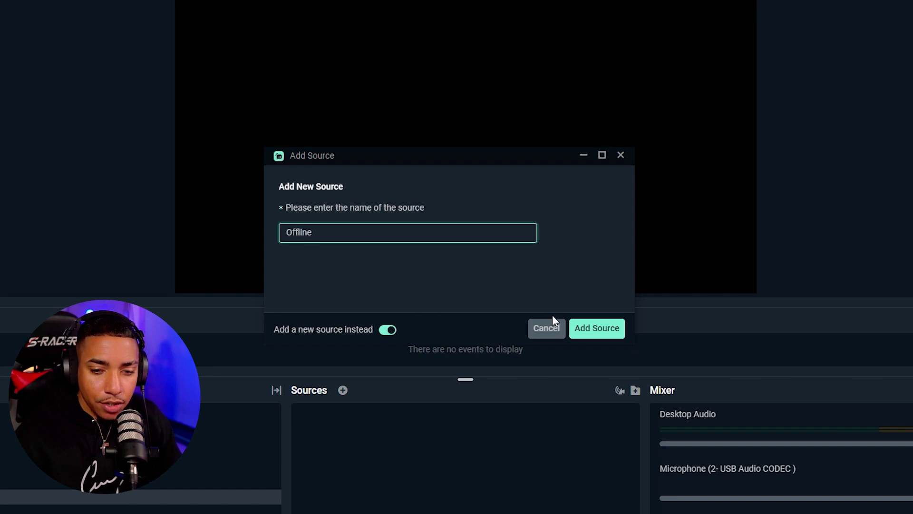
pyautogui.click(597, 329)
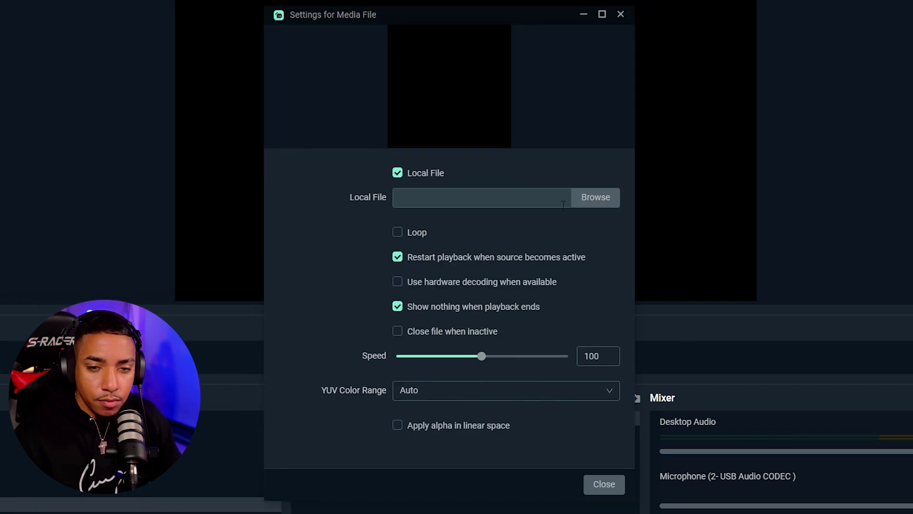
# Load the Stream Offline video from the Illuminate package's Ovelay Screens folder into the Offline source and set it to loop
pyautogui.click(594, 198)
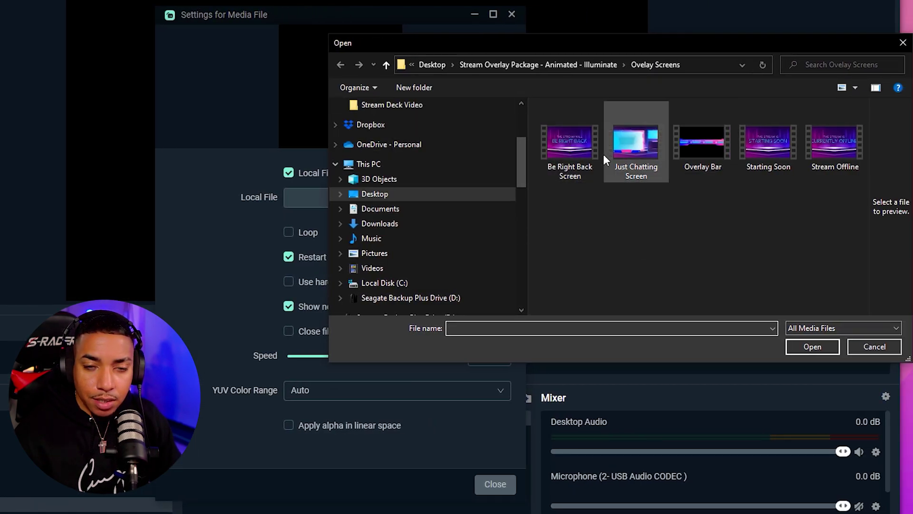
pyautogui.moveTo(665, 46); pyautogui.dragTo(540, 34)
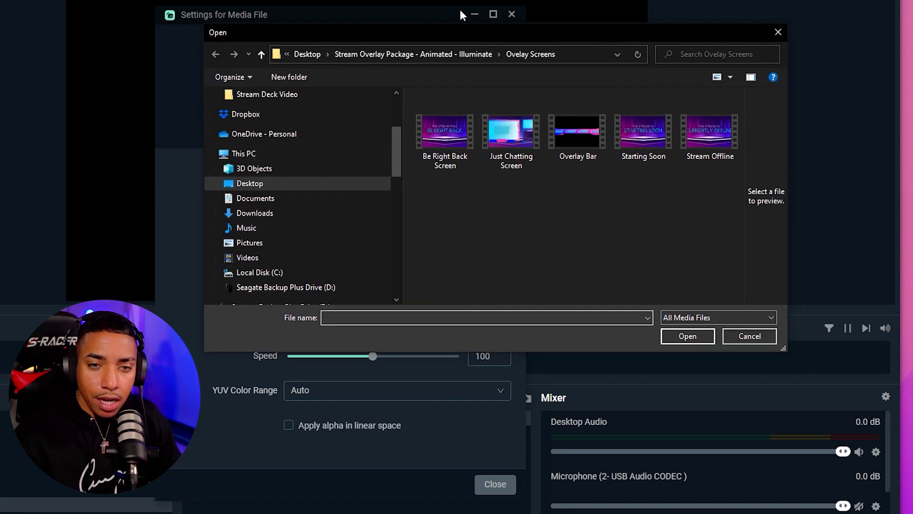
pyautogui.click(703, 142)
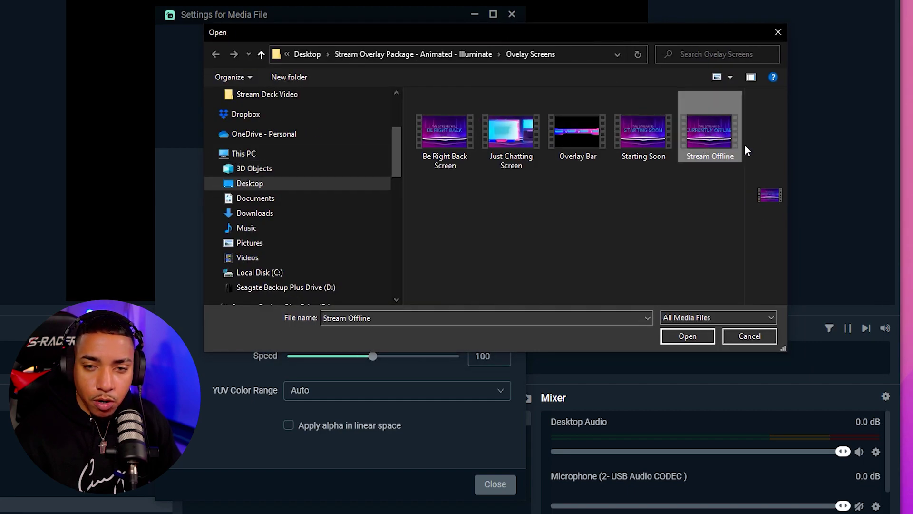
pyautogui.click(687, 337)
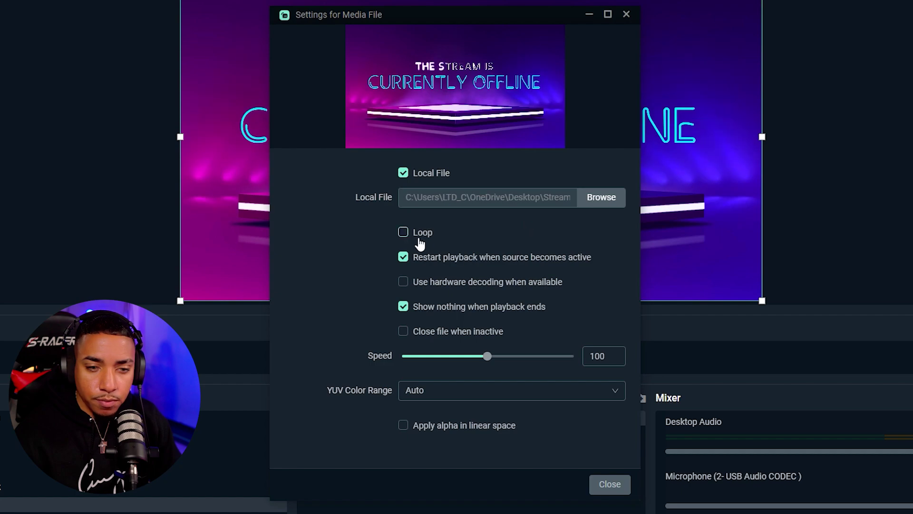
pyautogui.click(404, 234)
pyautogui.click(611, 486)
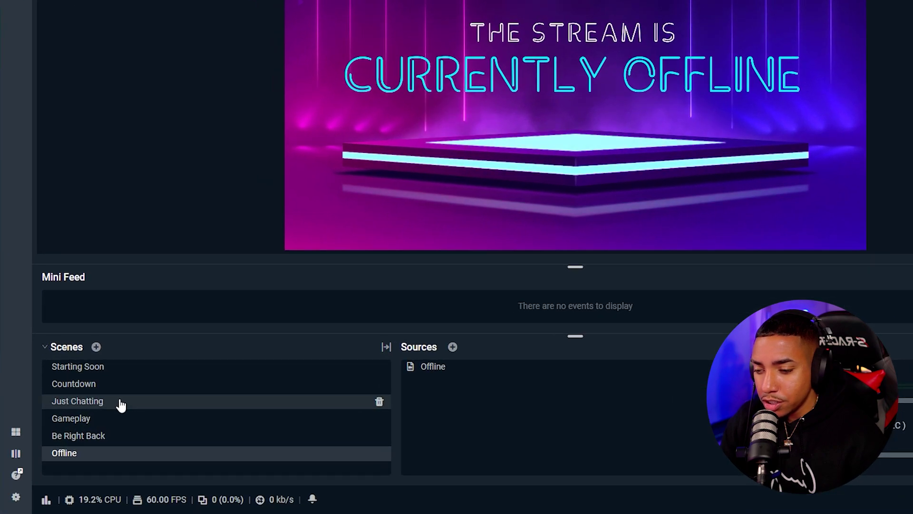
# Add a new Video Capture Device source named "Camera" to the Just Chatting scene
pyautogui.click(171, 401)
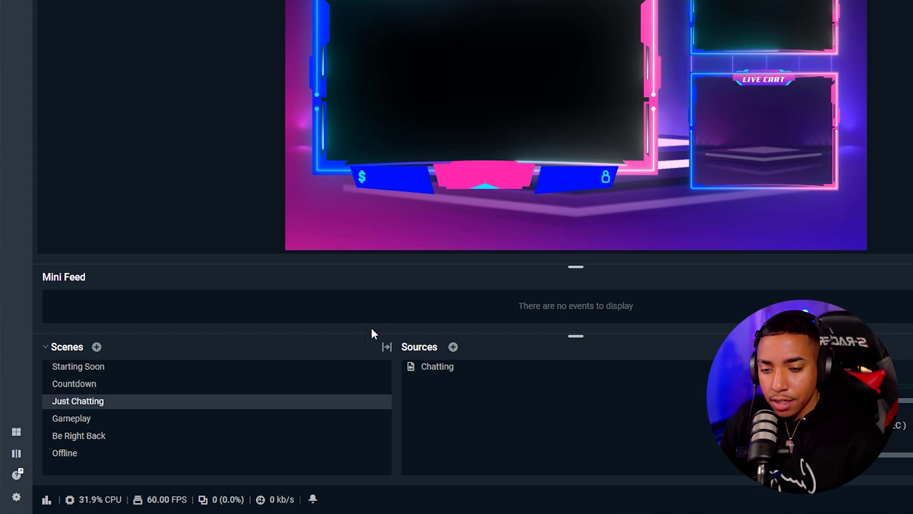
pyautogui.click(453, 347)
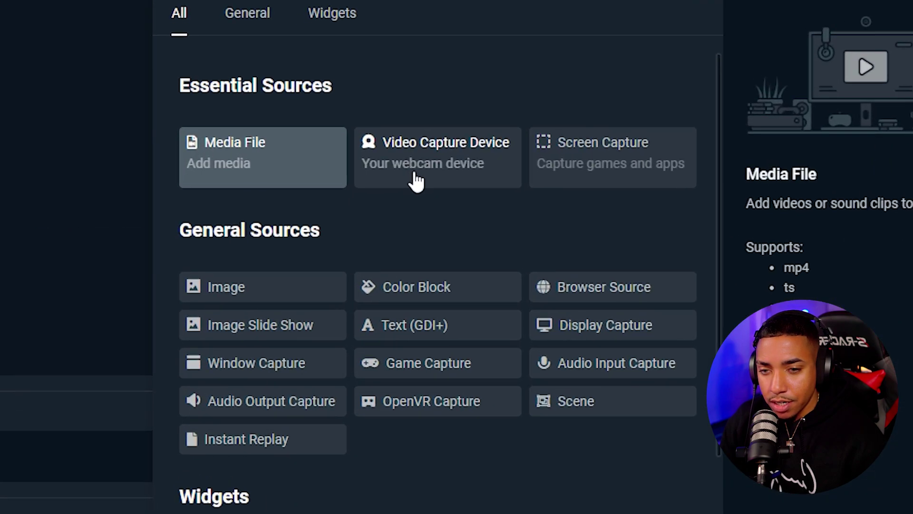
pyautogui.click(416, 181)
pyautogui.click(675, 509)
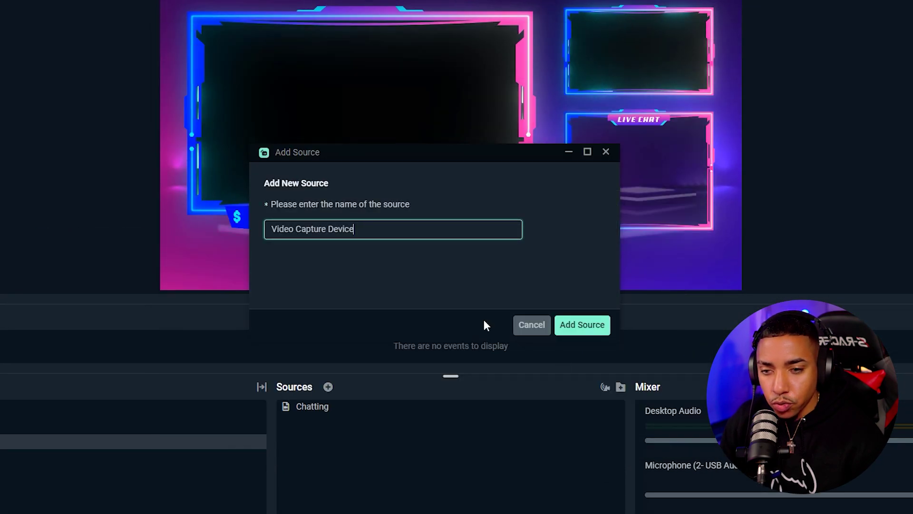
pyautogui.moveTo(312, 229); pyautogui.dragTo(241, 226)
pyautogui.write('Camera')
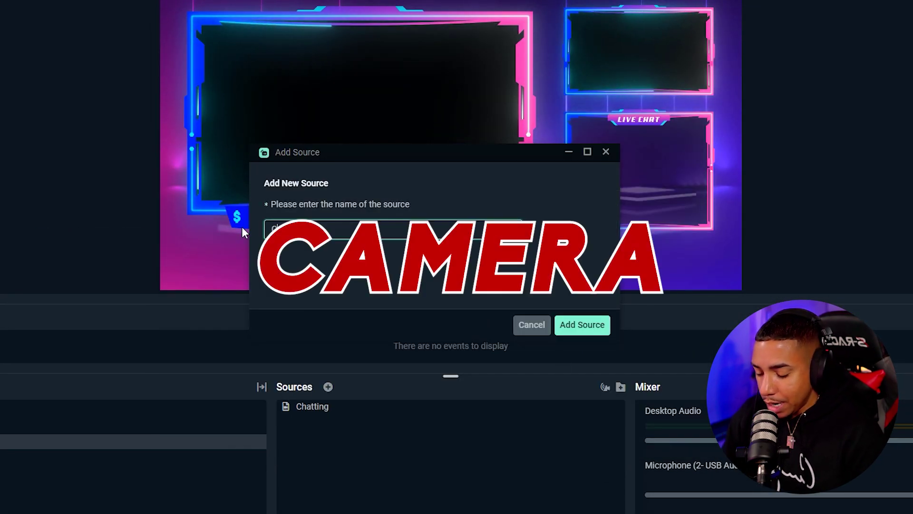
pyautogui.click(584, 326)
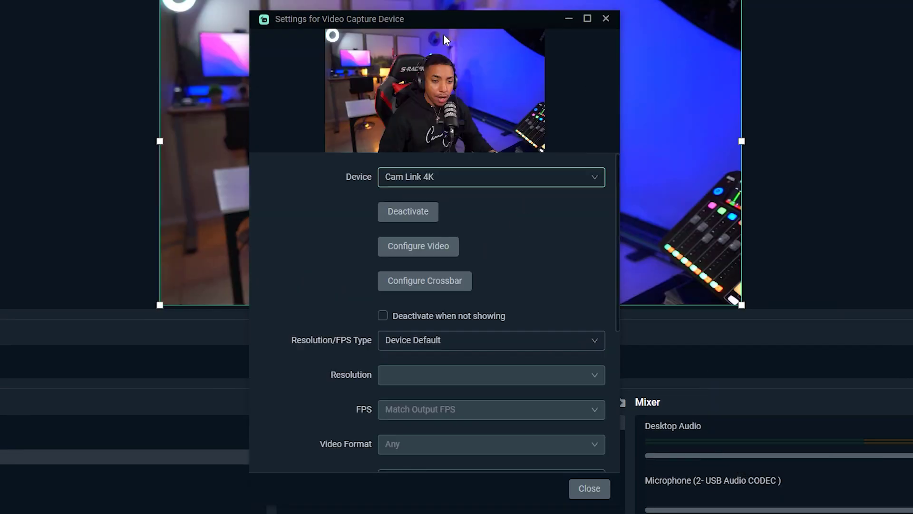
# Choose Cam Link 4K as the Camera source's device and close its settings
pyautogui.click(472, 182)
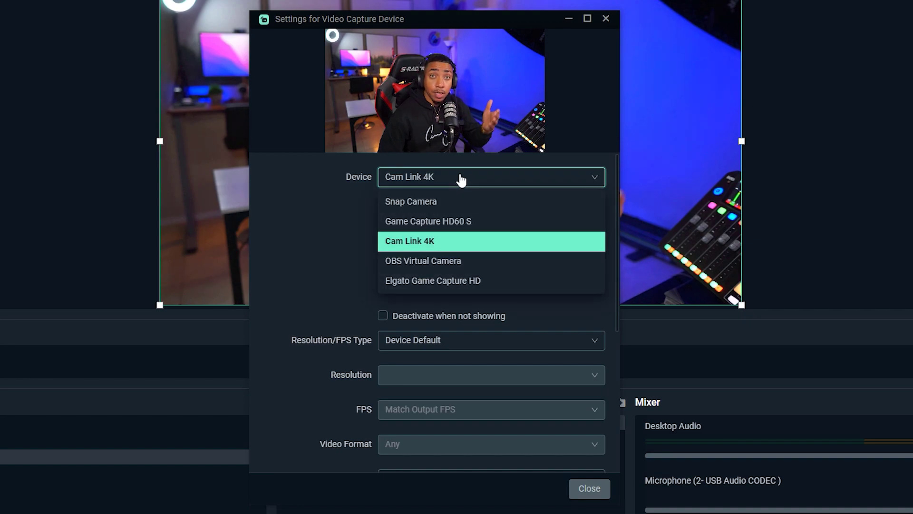
pyautogui.click(421, 243)
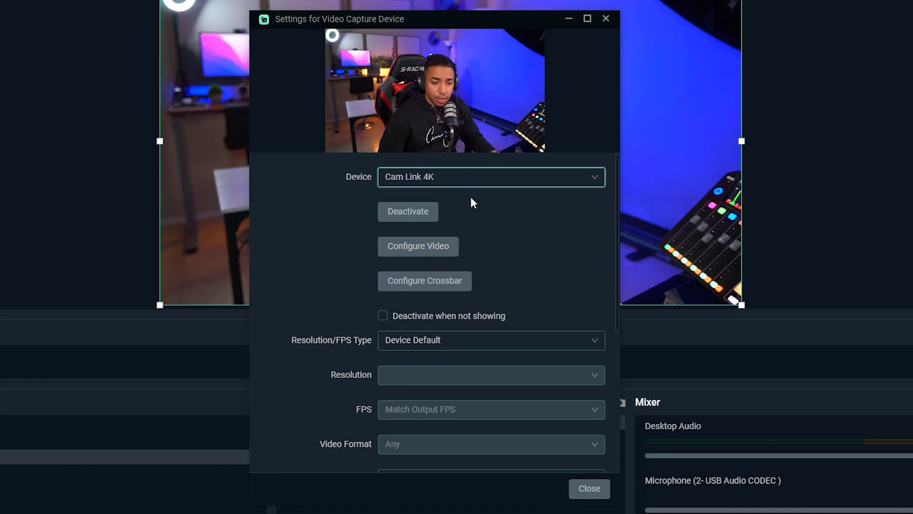
pyautogui.click(595, 495)
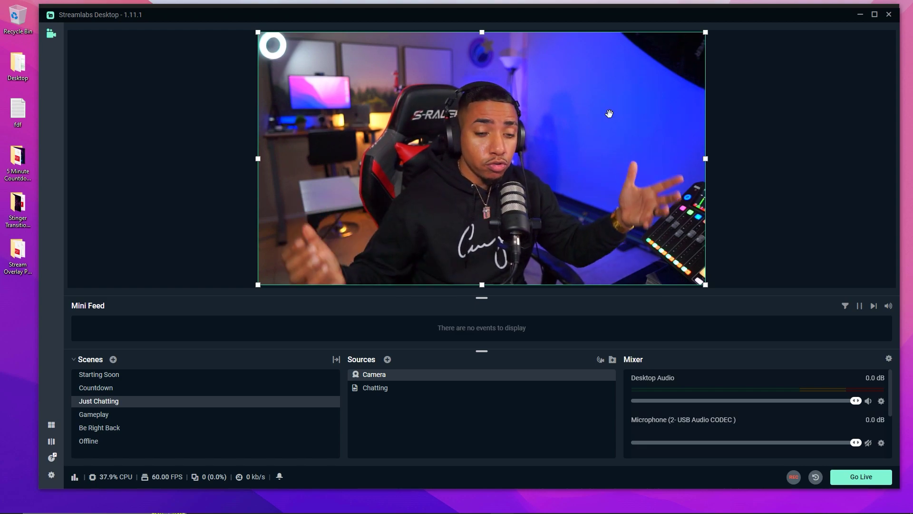
# Shrink the camera into the large frame, about 312 px from the left and 280 px from the top, and layer the Chatting overlay above it
pyautogui.moveTo(698, 35); pyautogui.dragTo(426, 192)
pyautogui.moveTo(366, 197); pyautogui.dragTo(439, 104)
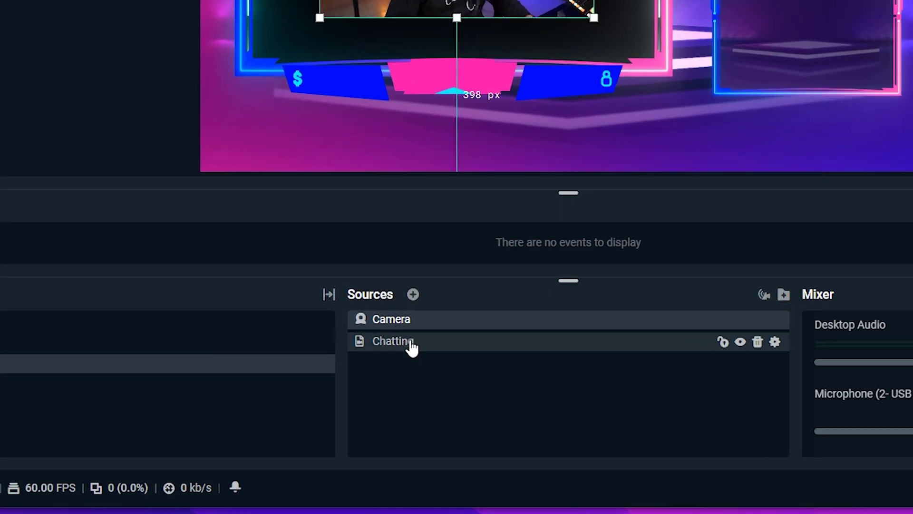
pyautogui.moveTo(411, 349); pyautogui.dragTo(410, 315)
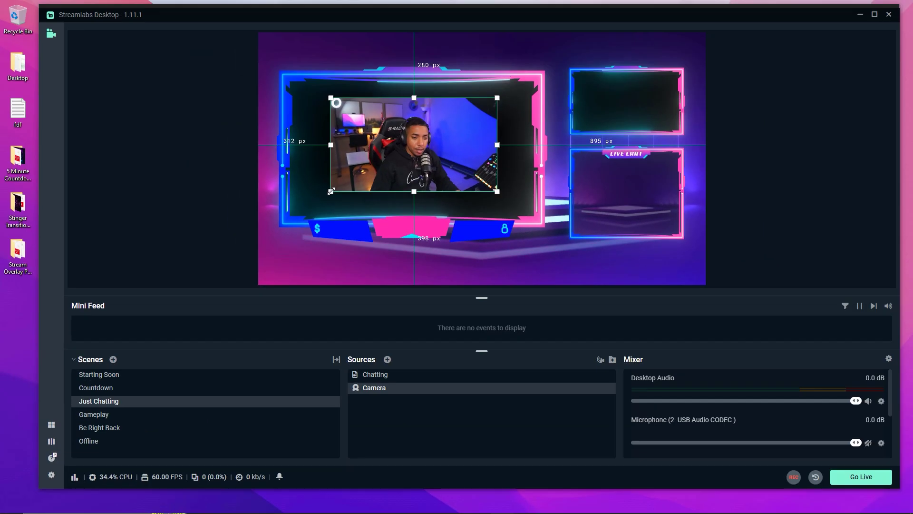
# Enlarge the camera to fill the large frame, placing it about 77 px from the canvas's left edge and 124 px from its top
pyautogui.moveTo(332, 193); pyautogui.dragTo(269, 222)
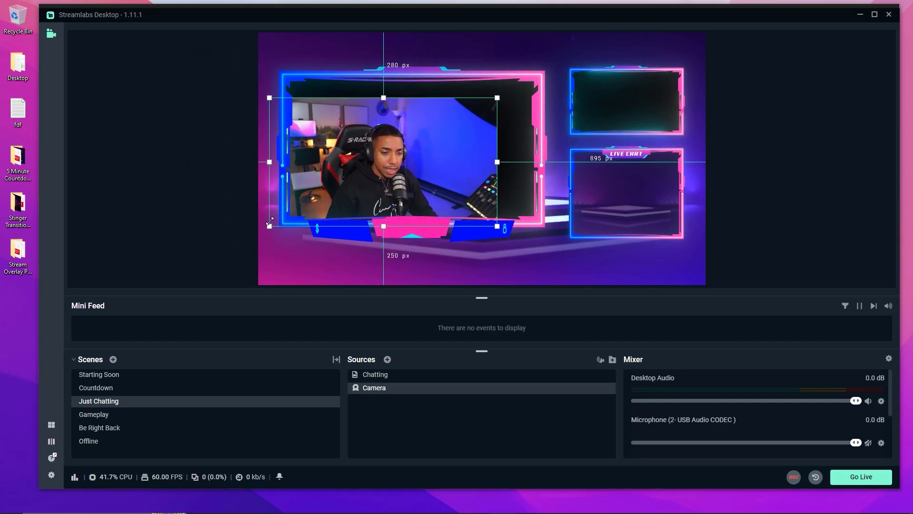
pyautogui.moveTo(498, 98); pyautogui.dragTo(543, 71)
pyautogui.moveTo(468, 114); pyautogui.dragTo(475, 103)
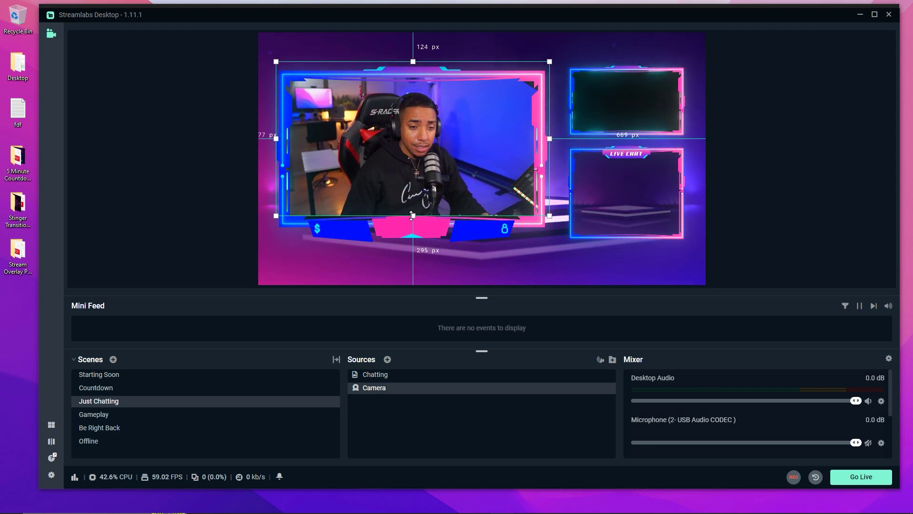
# Enlarge the camera slightly and center it in the large frame, about 122 px from the canvas's top and 266 px from its bottom
pyautogui.moveTo(413, 217); pyautogui.dragTo(416, 223)
pyautogui.moveTo(446, 159); pyautogui.dragTo(429, 163)
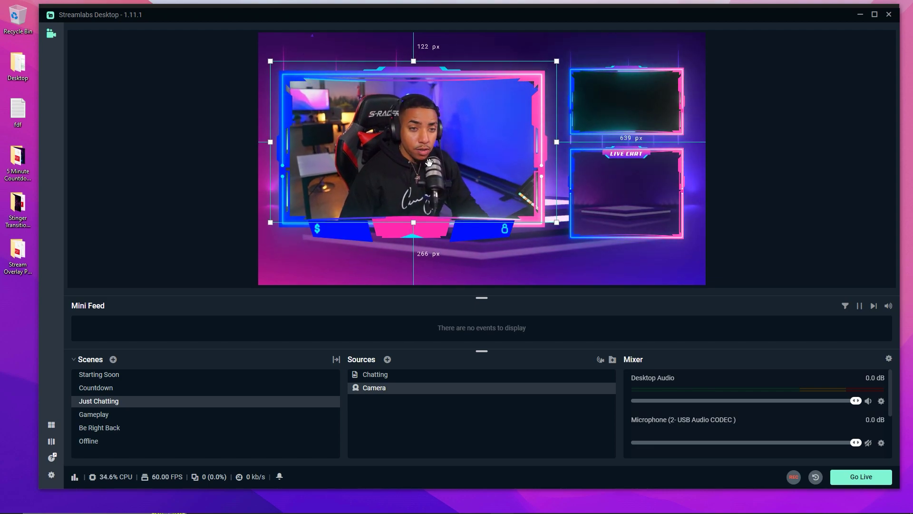
pyautogui.click(215, 186)
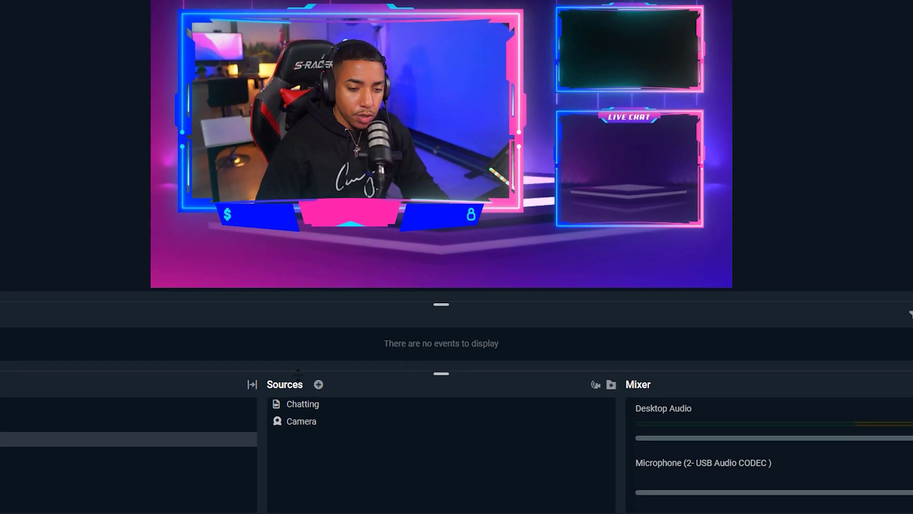
# Add a new Video Capture Device source named "Game" to the Just Chatting scene
pyautogui.click(319, 386)
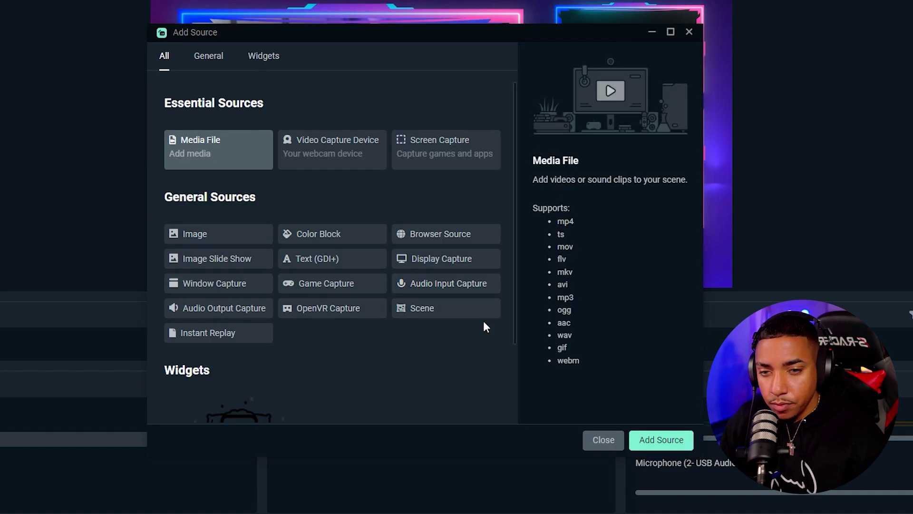
pyautogui.click(326, 148)
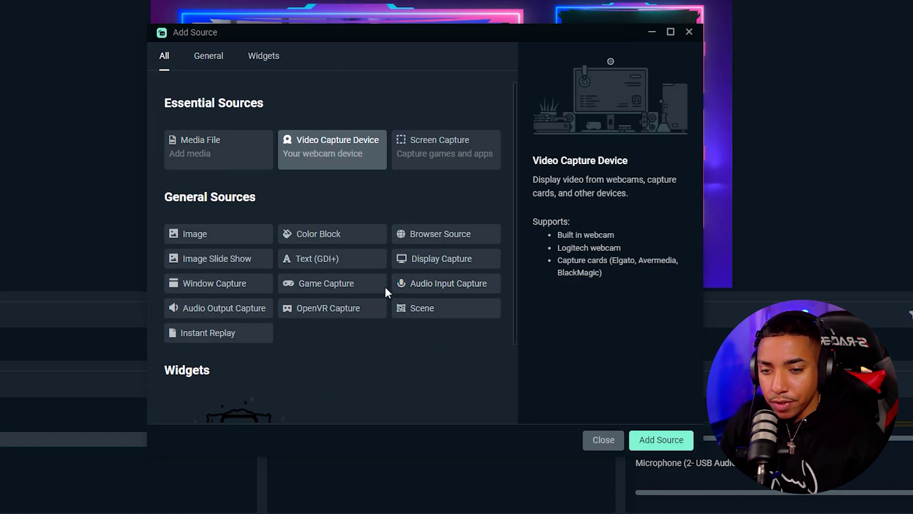
pyautogui.click(646, 443)
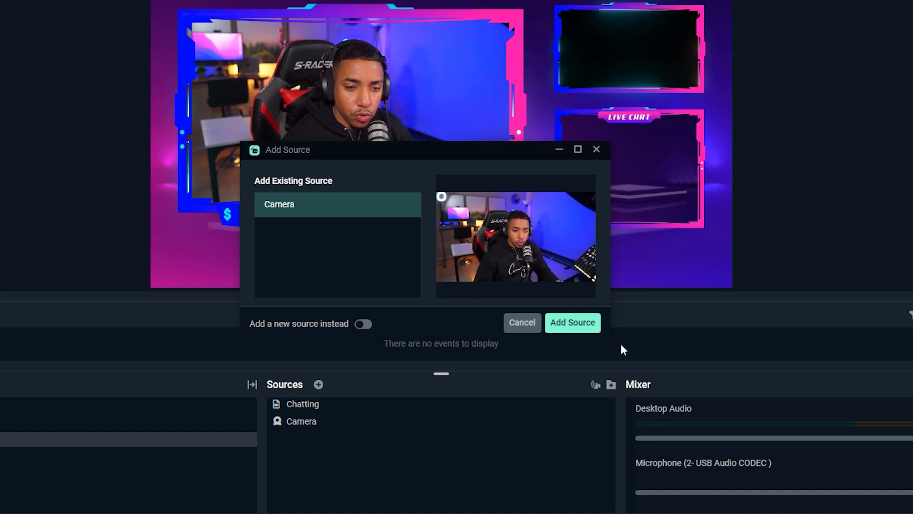
pyautogui.click(363, 323)
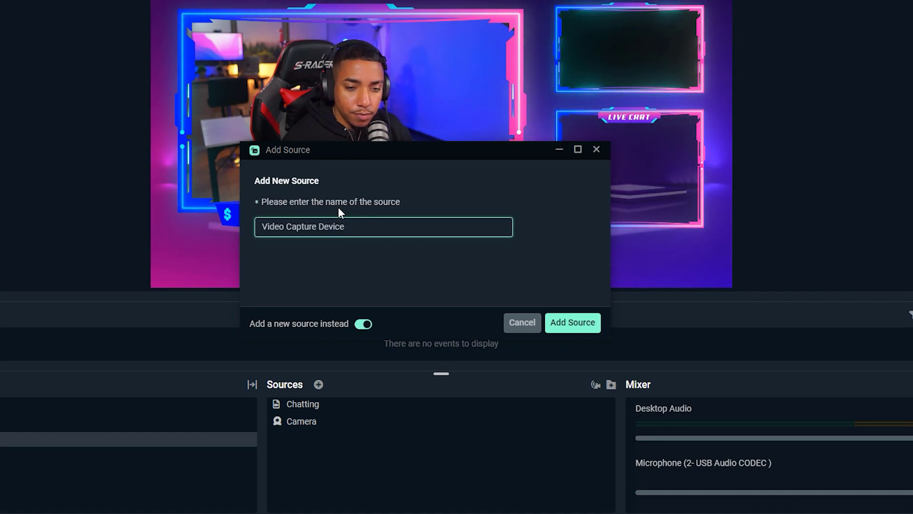
pyautogui.tripleClick(351, 228)
pyautogui.write('Game')
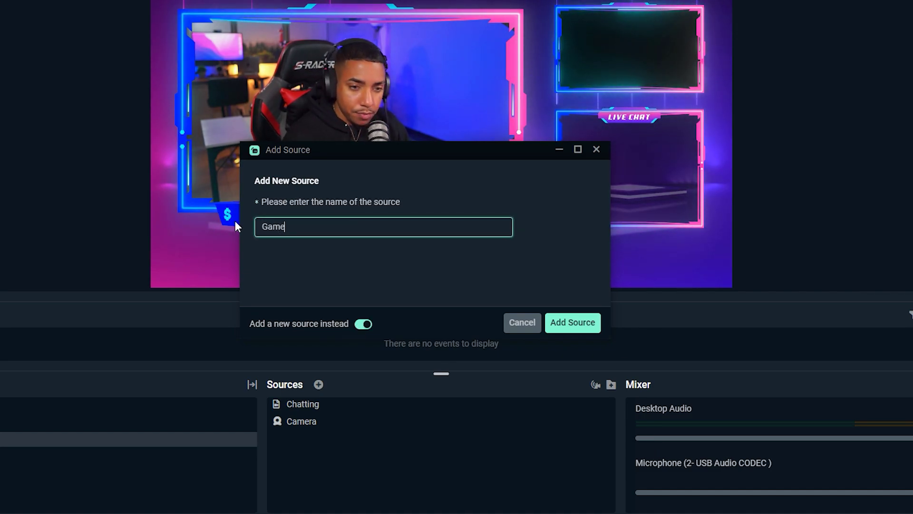
pyautogui.click(586, 322)
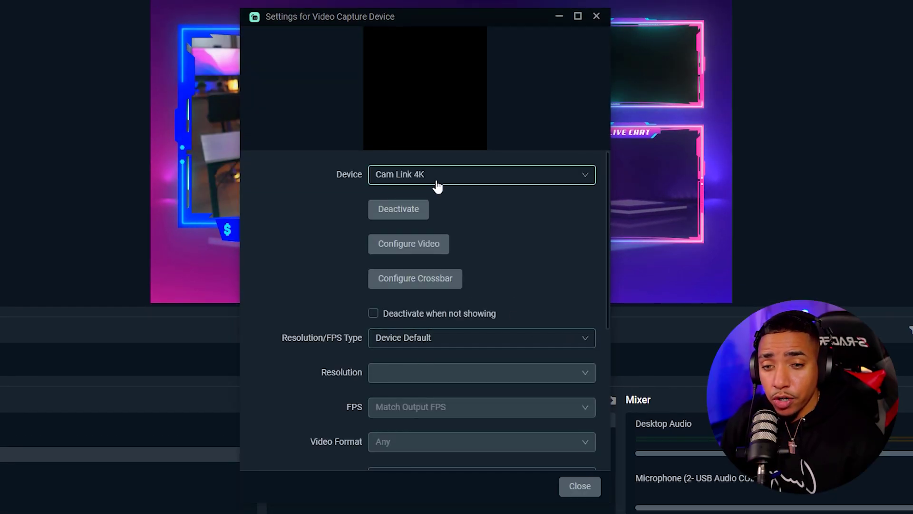
# Choose Game Capture HD60 S as the Game source's device and close its settings
pyautogui.click(434, 179)
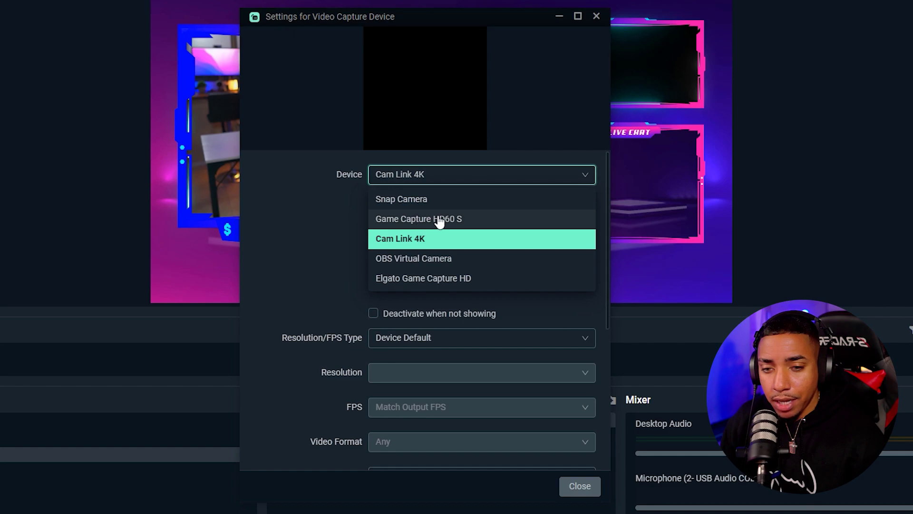
pyautogui.click(465, 220)
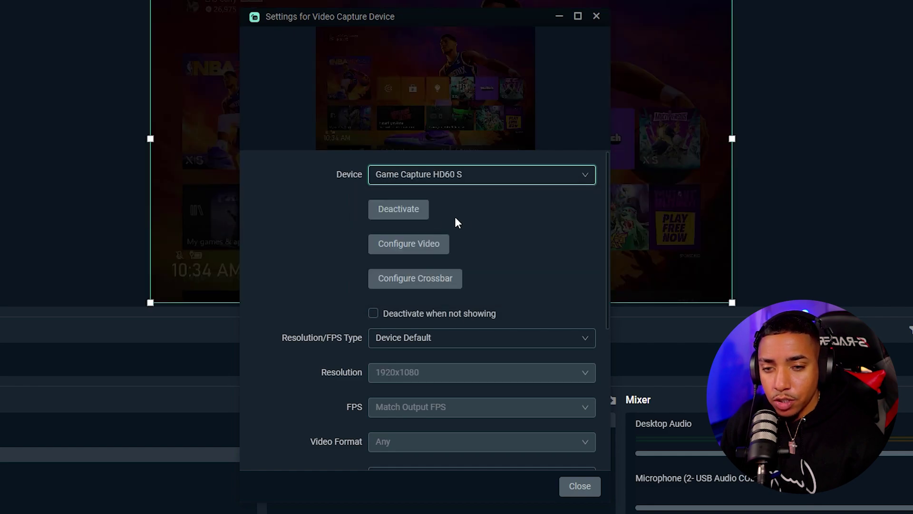
pyautogui.click(580, 485)
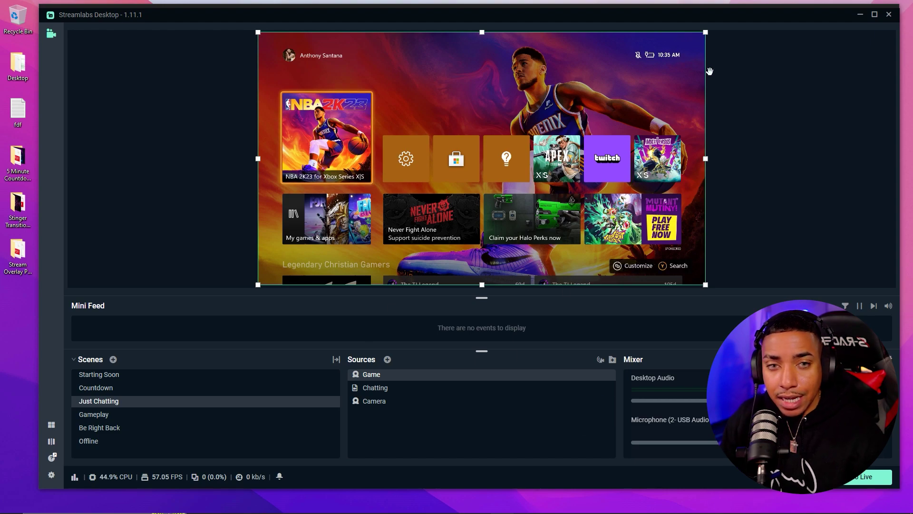
# Layer the Chatting overlay above Game and fit the game capture into the small upper frame, about 168 px from the canvas's top
pyautogui.moveTo(705, 33); pyautogui.dragTo(560, 98)
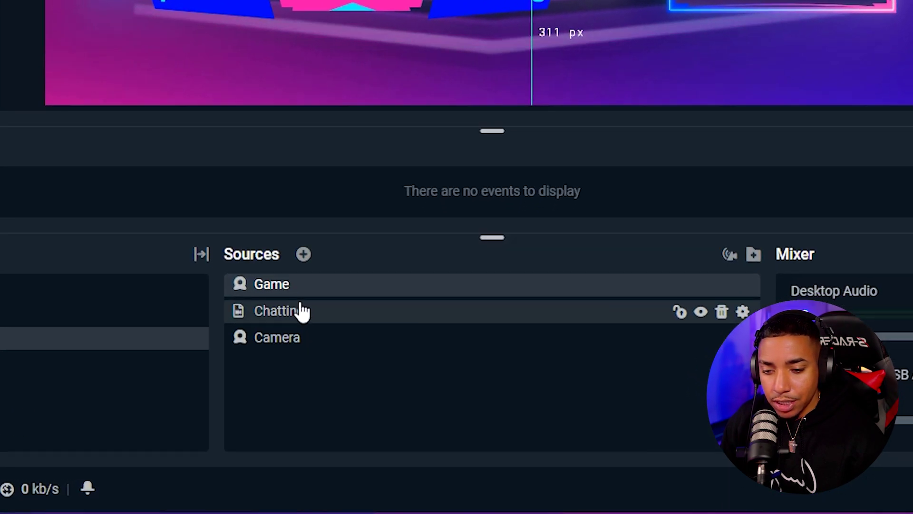
pyautogui.moveTo(301, 320); pyautogui.dragTo(296, 292)
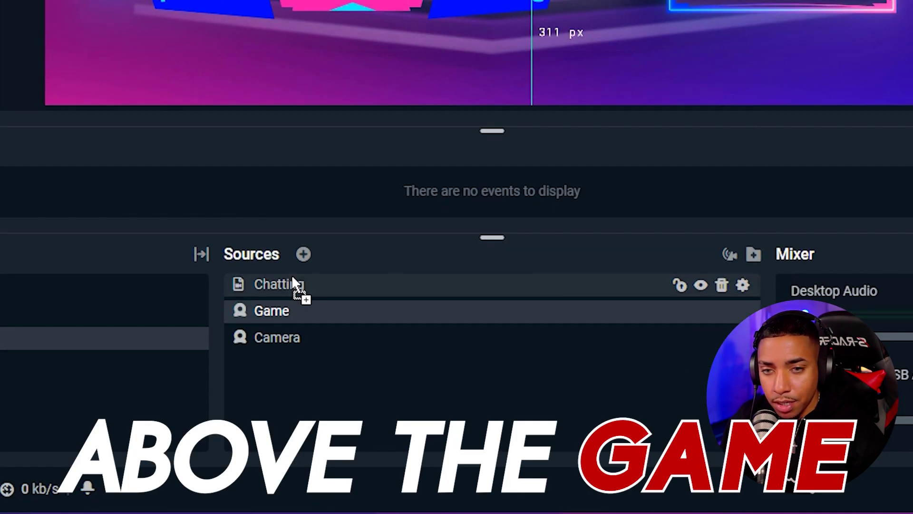
pyautogui.moveTo(487, 142); pyautogui.dragTo(545, 140)
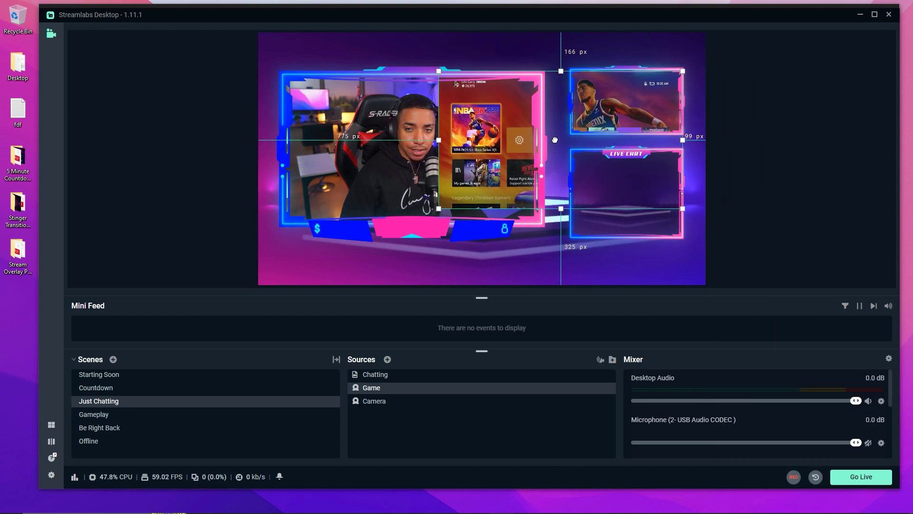
pyautogui.moveTo(472, 192); pyautogui.dragTo(574, 131)
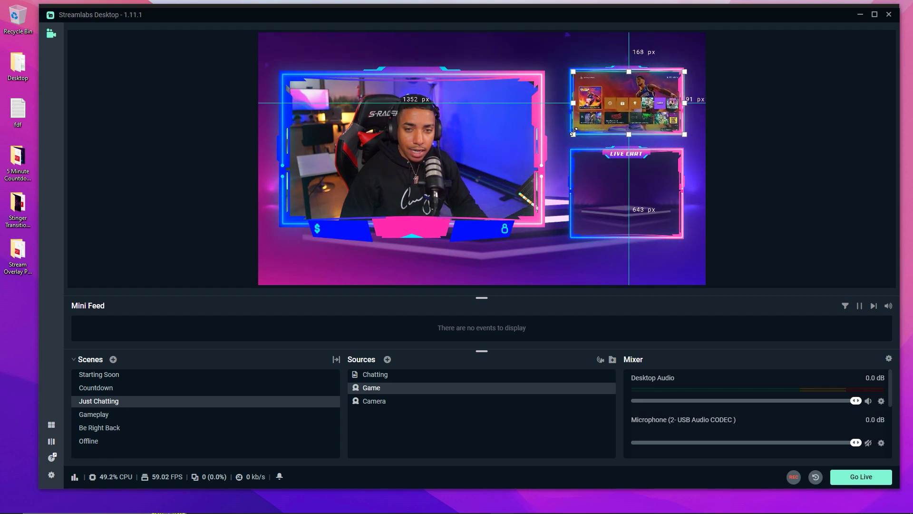
pyautogui.click(697, 169)
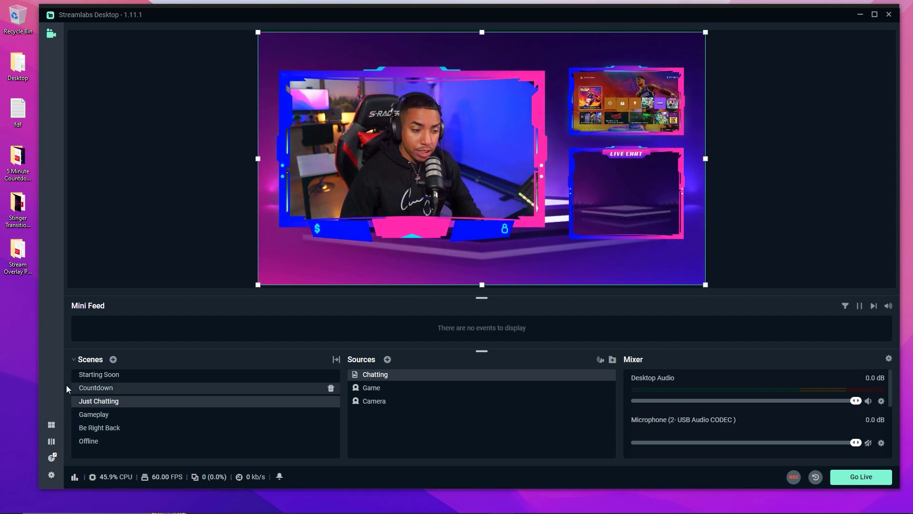
# Add the existing Game capture source to the Gameplay scene and layer the Gameplay overlay above it
pyautogui.click(106, 416)
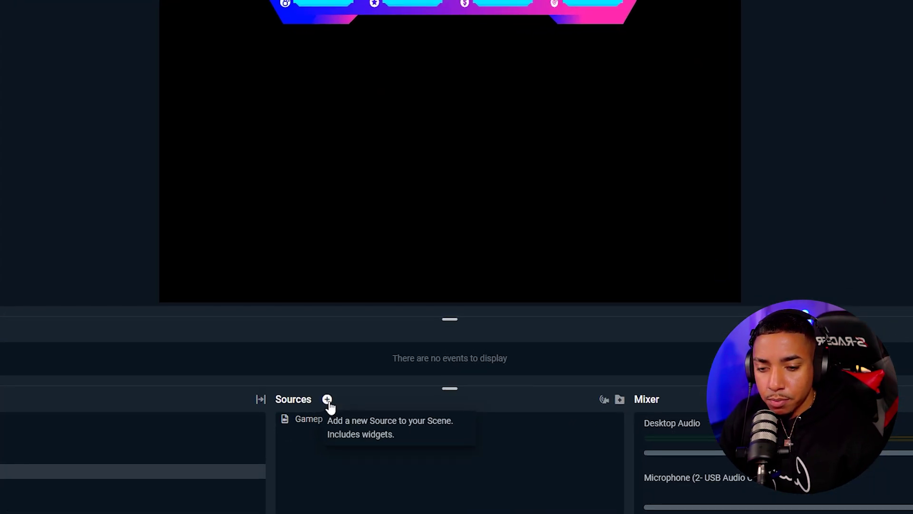
pyautogui.click(387, 359)
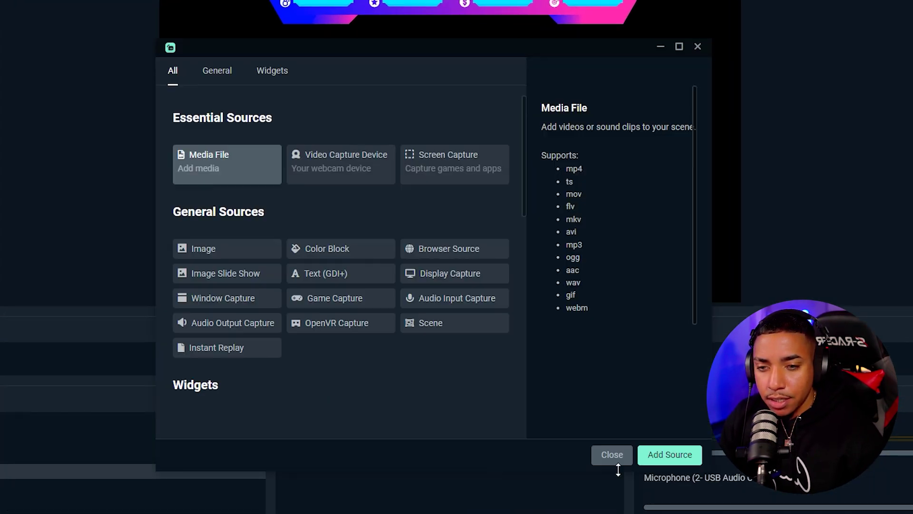
pyautogui.click(323, 176)
pyautogui.click(670, 454)
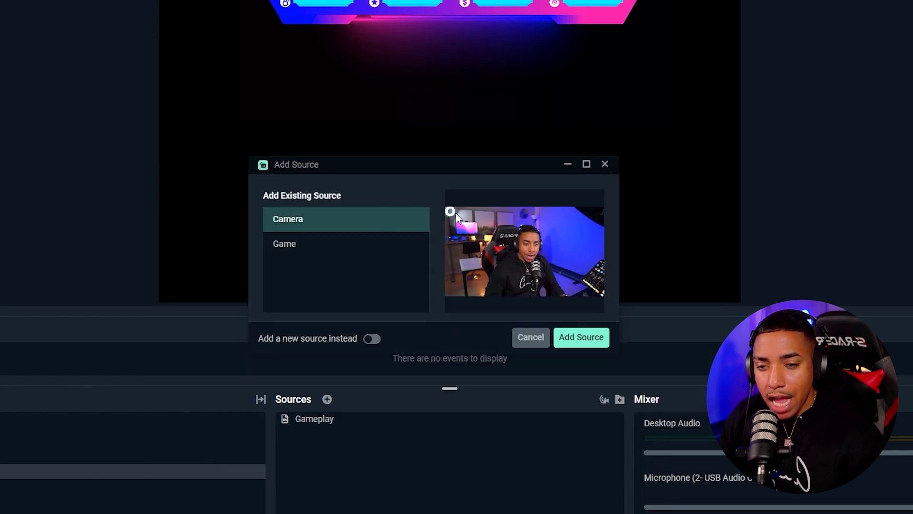
pyautogui.click(332, 252)
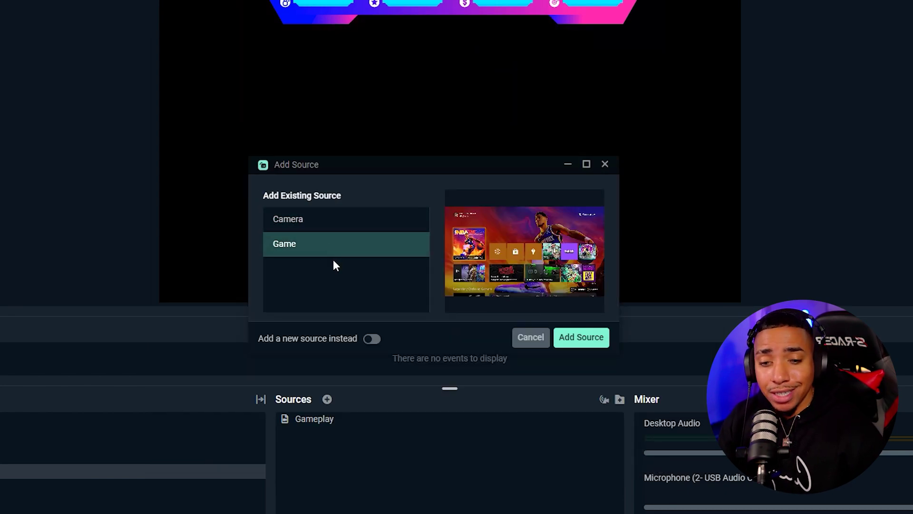
pyautogui.click(569, 348)
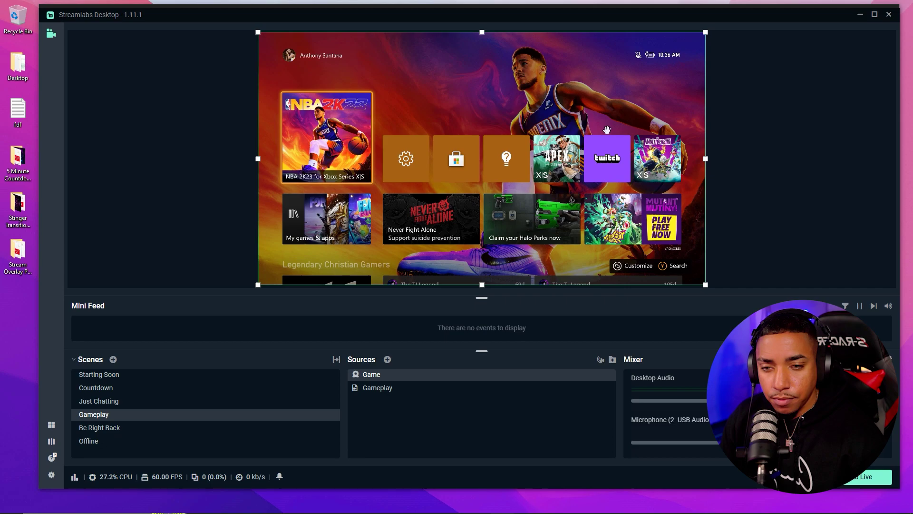
pyautogui.click(182, 127)
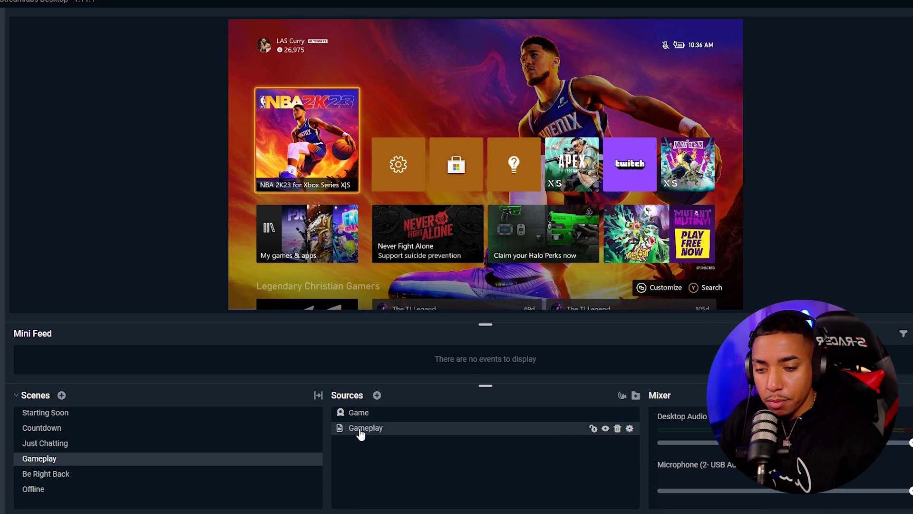
pyautogui.moveTo(373, 393); pyautogui.dragTo(406, 373)
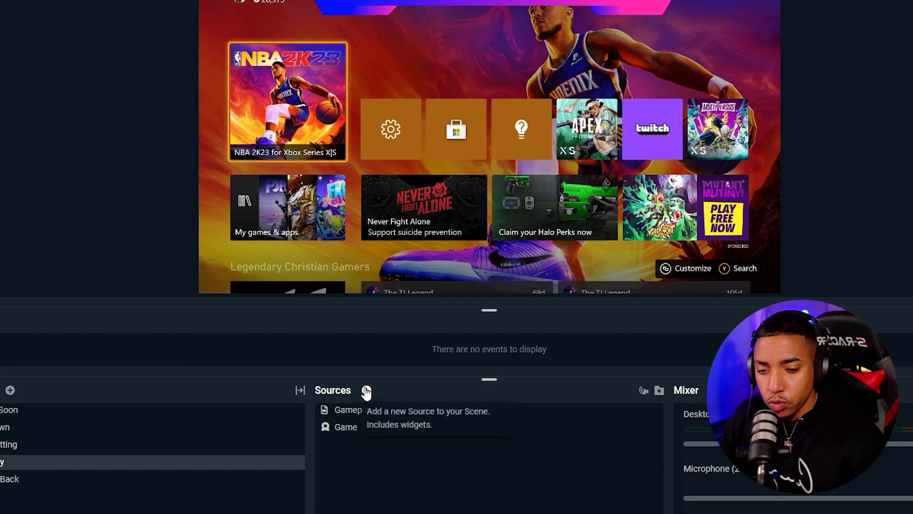
# Add the existing Camera source to the Gameplay scene and shrink it near the canvas's middle, about 289 px from the top
pyautogui.click(387, 360)
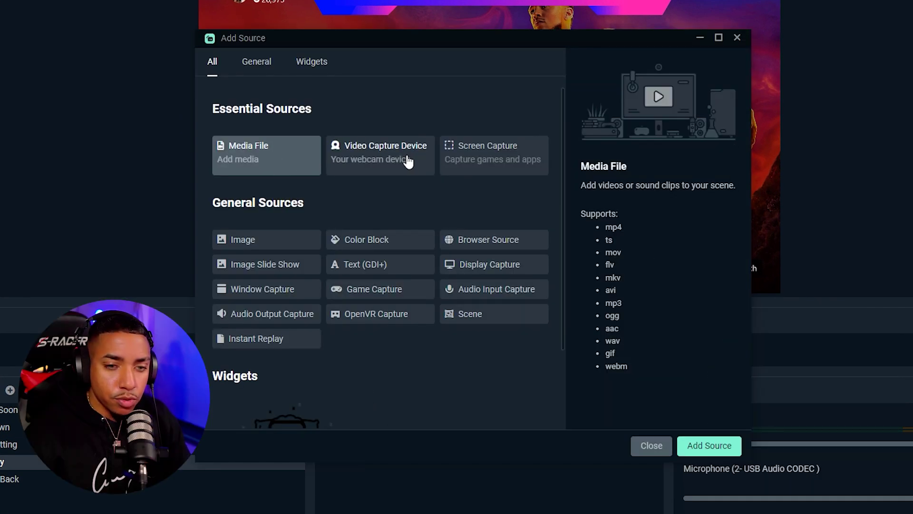
pyautogui.click(408, 162)
pyautogui.click(692, 445)
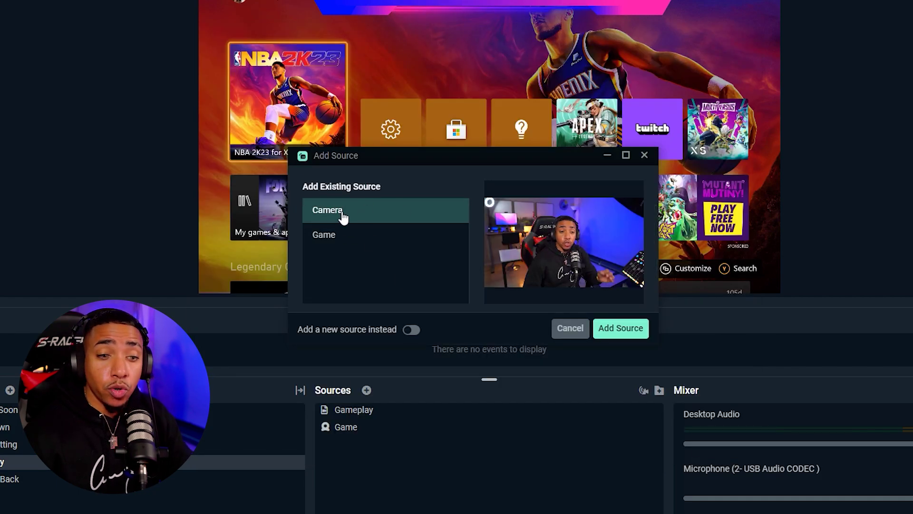
pyautogui.click(620, 328)
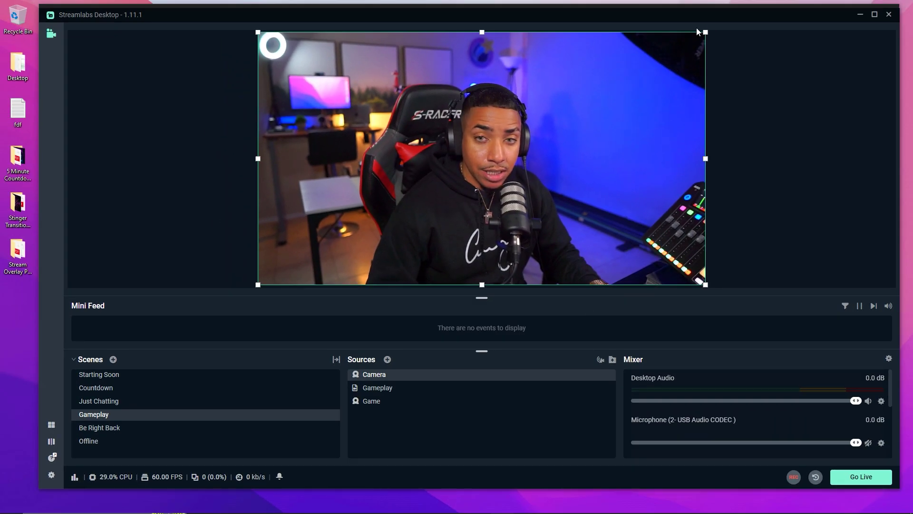
pyautogui.moveTo(707, 33); pyautogui.dragTo(501, 147)
pyautogui.moveTo(359, 183); pyautogui.dragTo(457, 144)
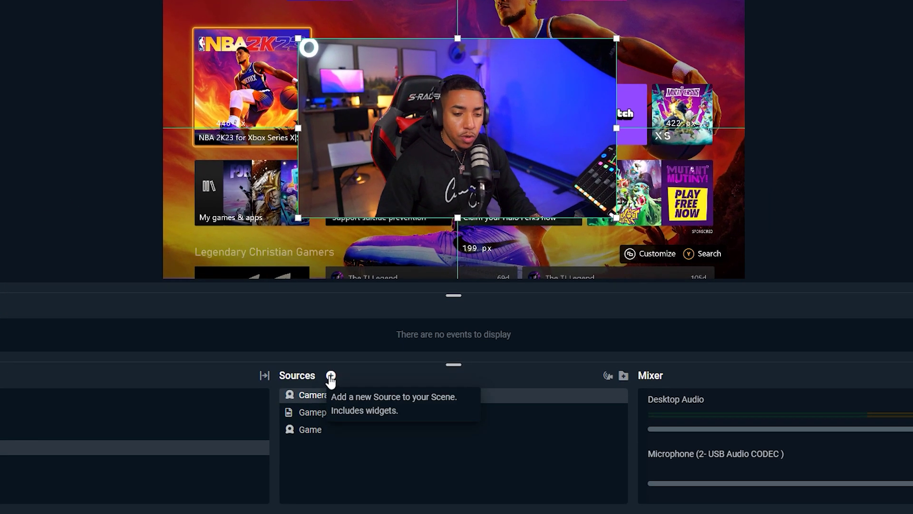
# Add a new Media File source named "Webcam" to the Gameplay scene
pyautogui.click(387, 359)
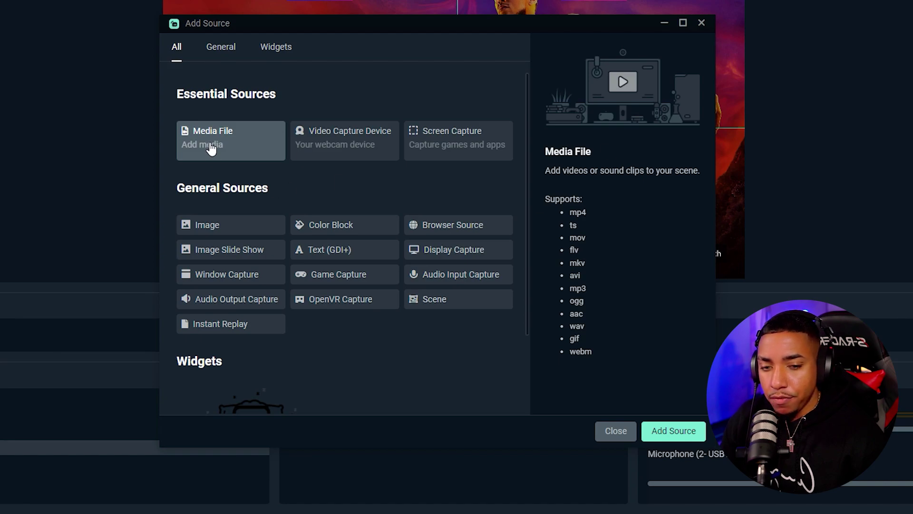
pyautogui.click(657, 431)
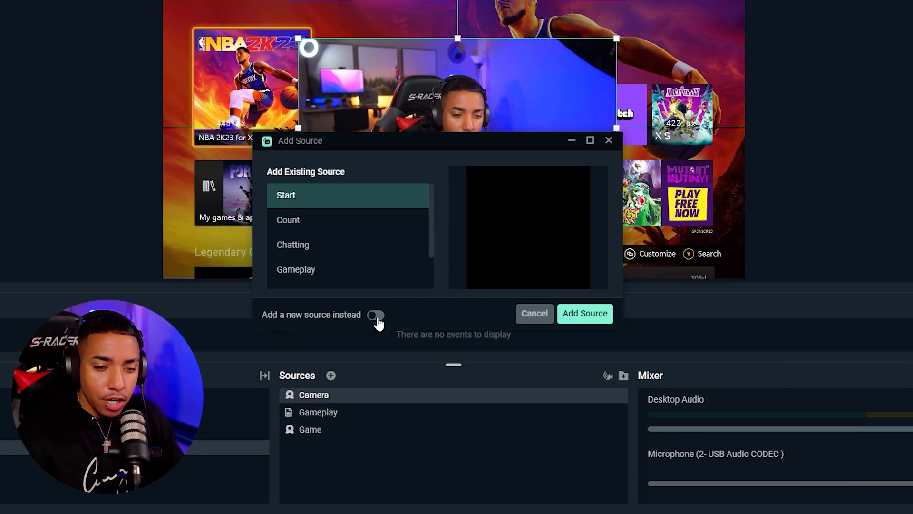
pyautogui.click(376, 316)
pyautogui.write('Webcam')
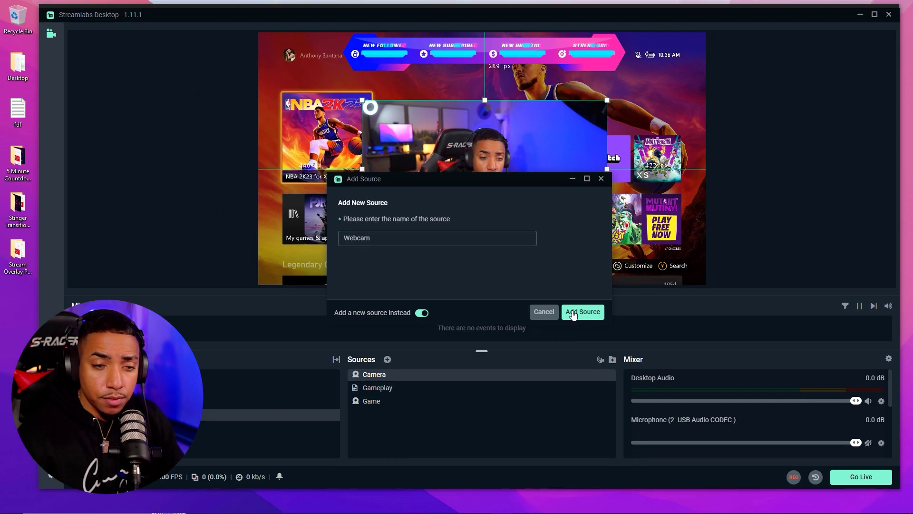
pyautogui.click(572, 316)
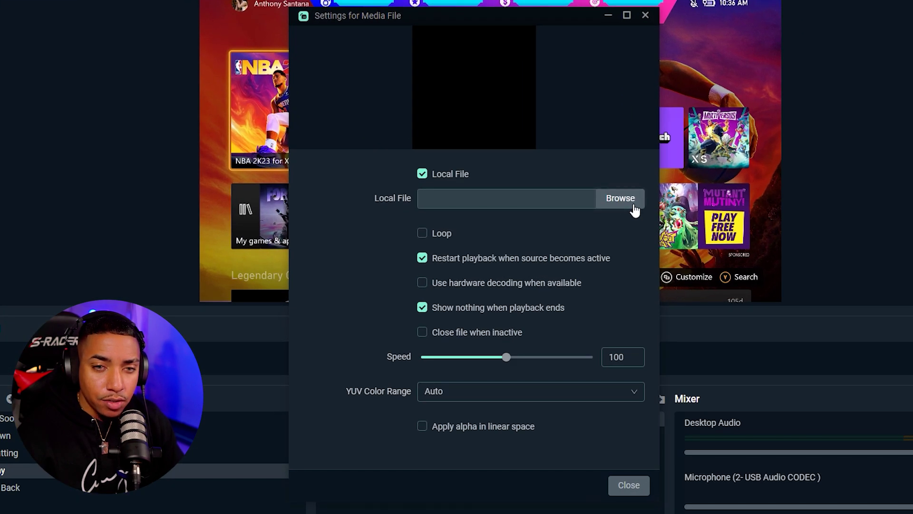
# Load "Bottom Overlay Bar" from the package's Webcam Overlays folder into the Webcam source and move it up along the camera's lower edge
pyautogui.click(582, 205)
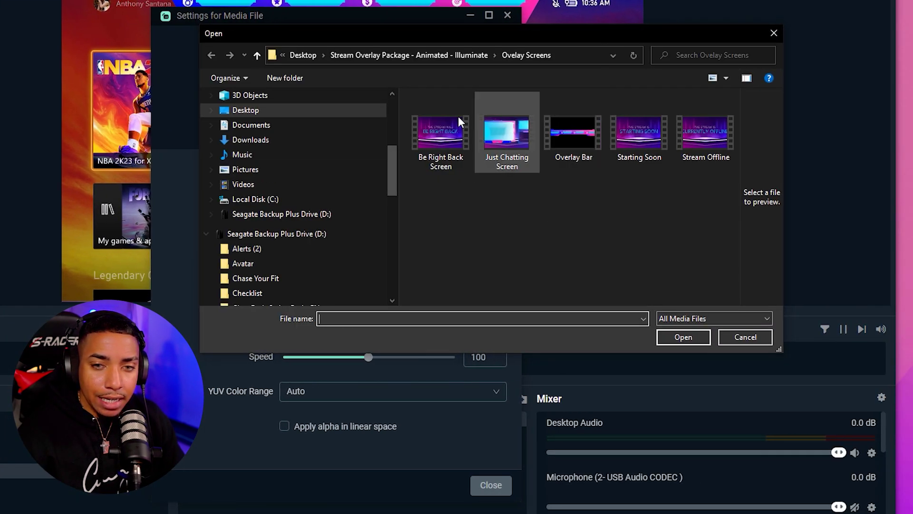
pyautogui.click(445, 56)
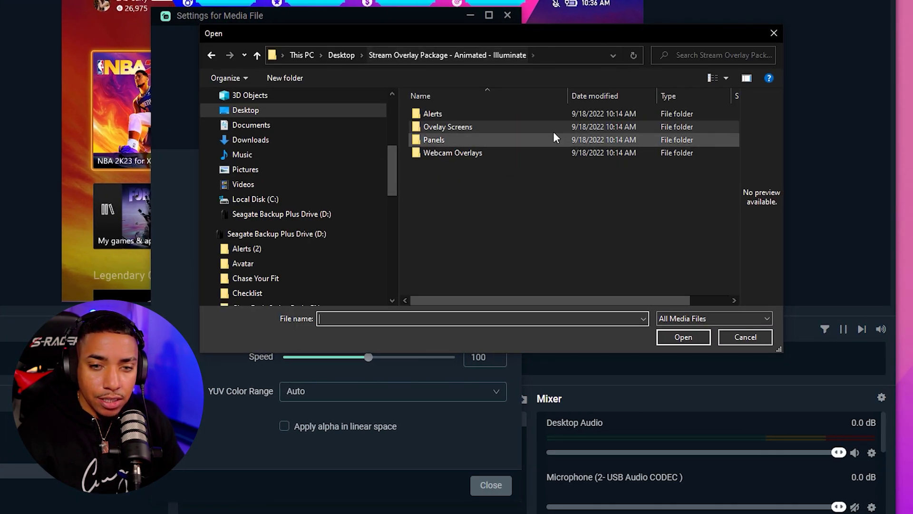
pyautogui.doubleClick(449, 152)
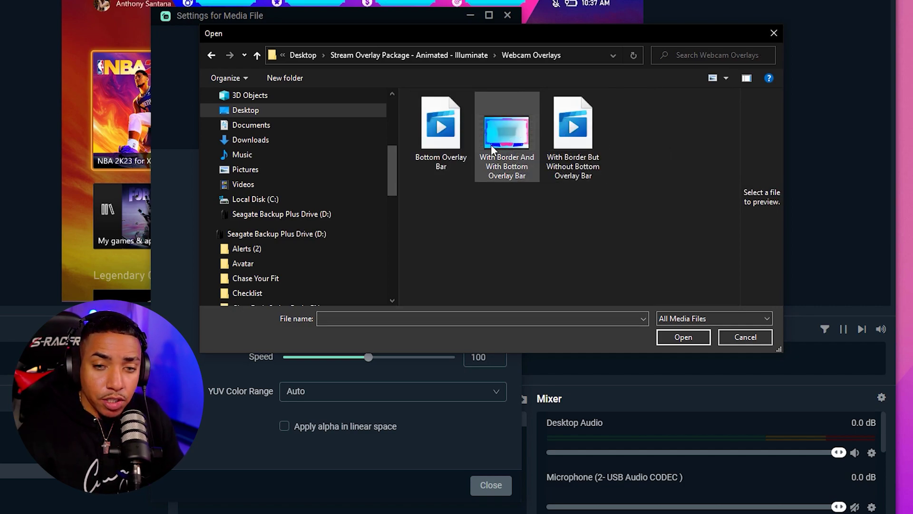
pyautogui.click(439, 130)
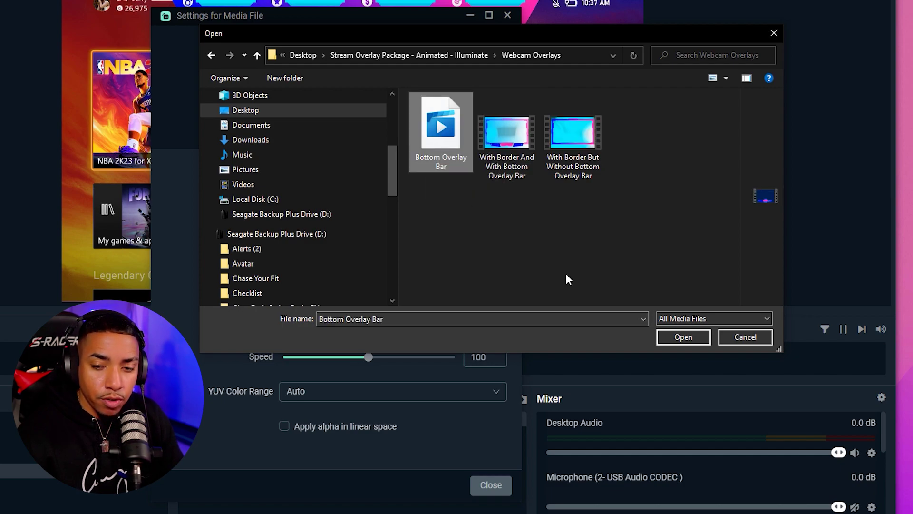
pyautogui.click(661, 333)
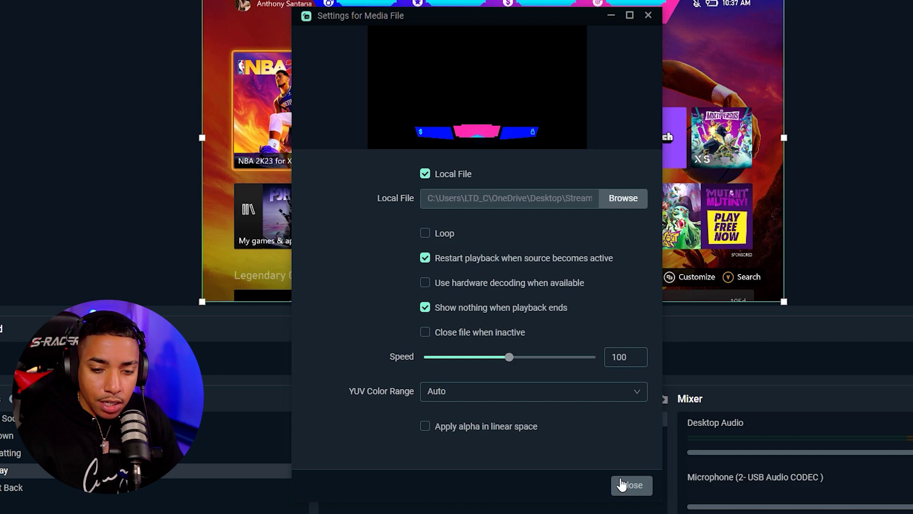
pyautogui.click(624, 487)
pyautogui.moveTo(479, 262); pyautogui.dragTo(469, 237)
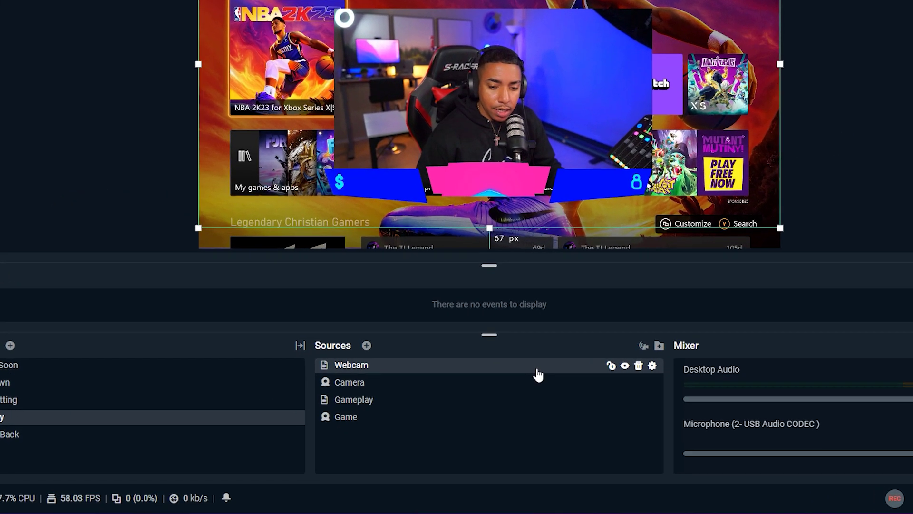
# Switch the Webcam source's file to "With Border And With Bottom Overlay Bar" and reposition the overlay on the canvas
pyautogui.doubleClick(518, 376)
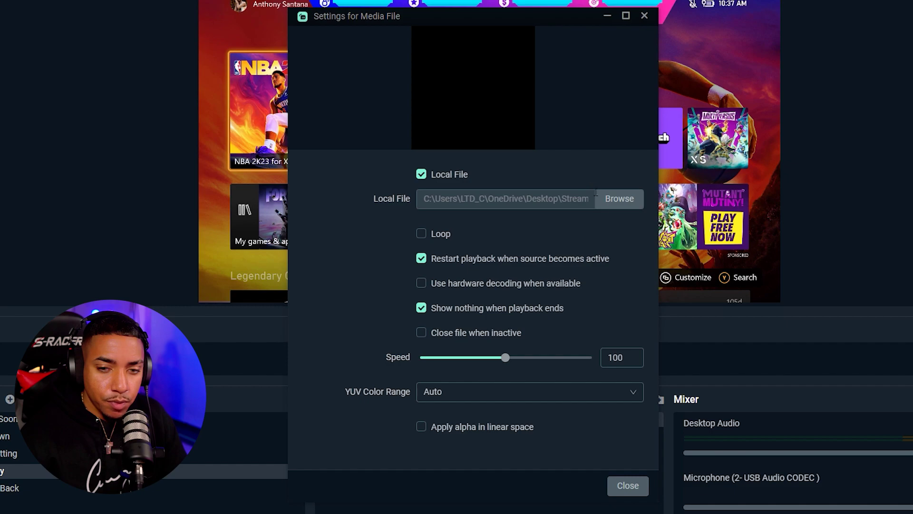
pyautogui.click(618, 199)
pyautogui.click(632, 153)
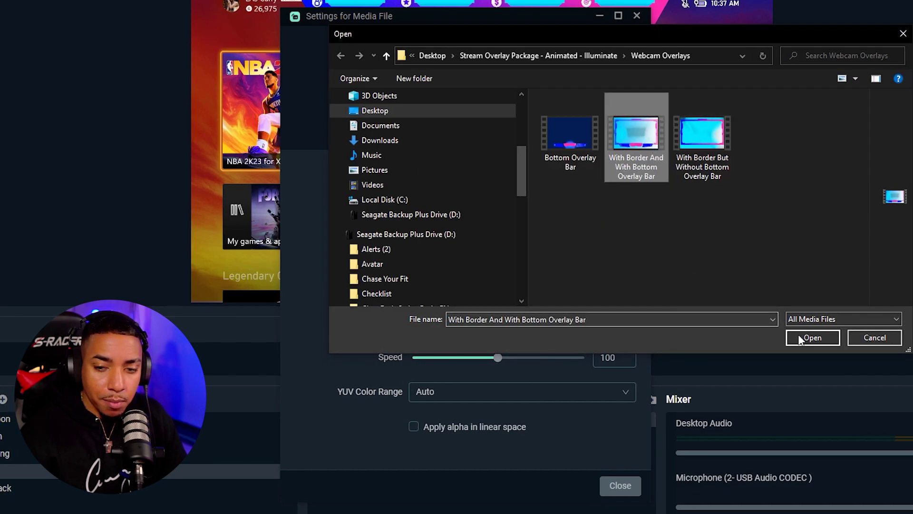
pyautogui.click(812, 337)
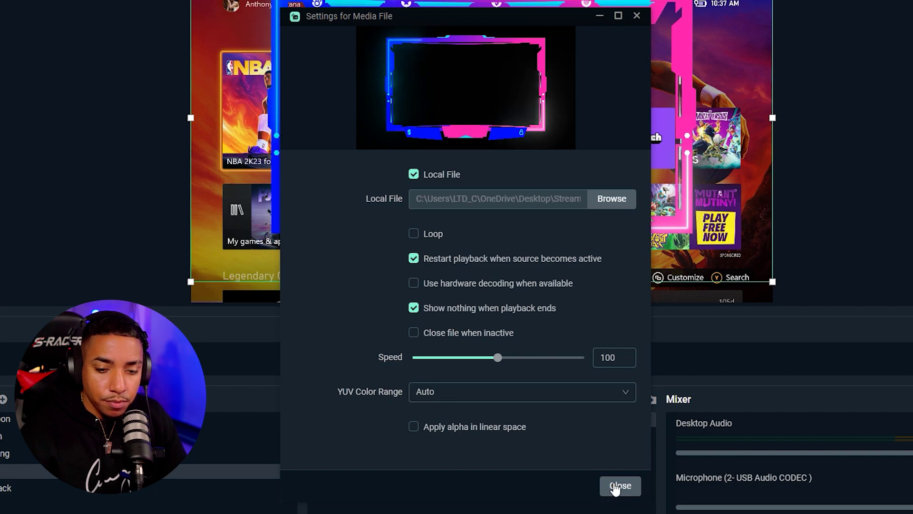
pyautogui.click(617, 486)
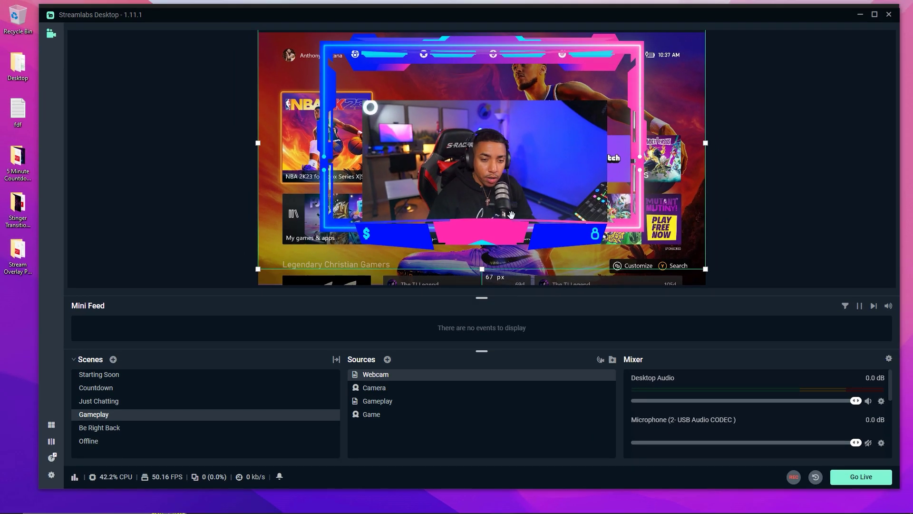
pyautogui.moveTo(511, 215); pyautogui.dragTo(482, 259)
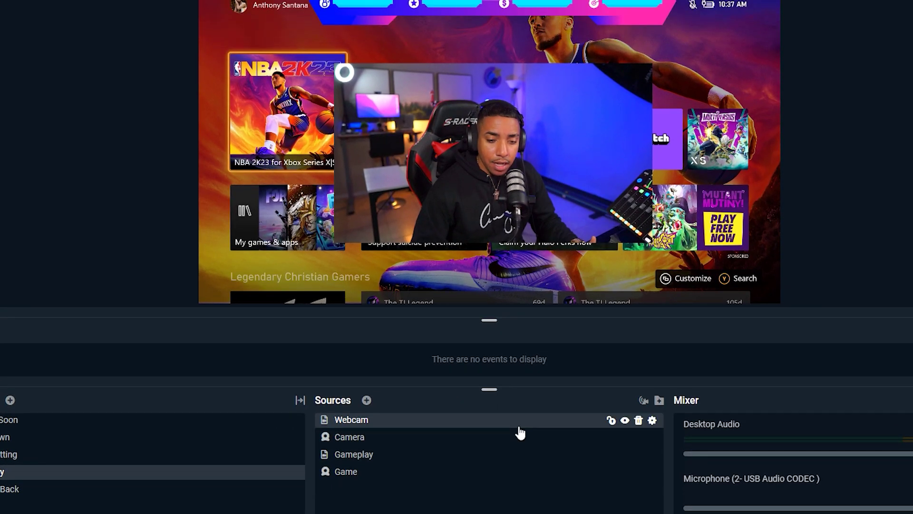
# Switch the Webcam source's file to "With Border But Without Bottom Overlay Bar" and enable Loop
pyautogui.doubleClick(504, 375)
pyautogui.click(619, 200)
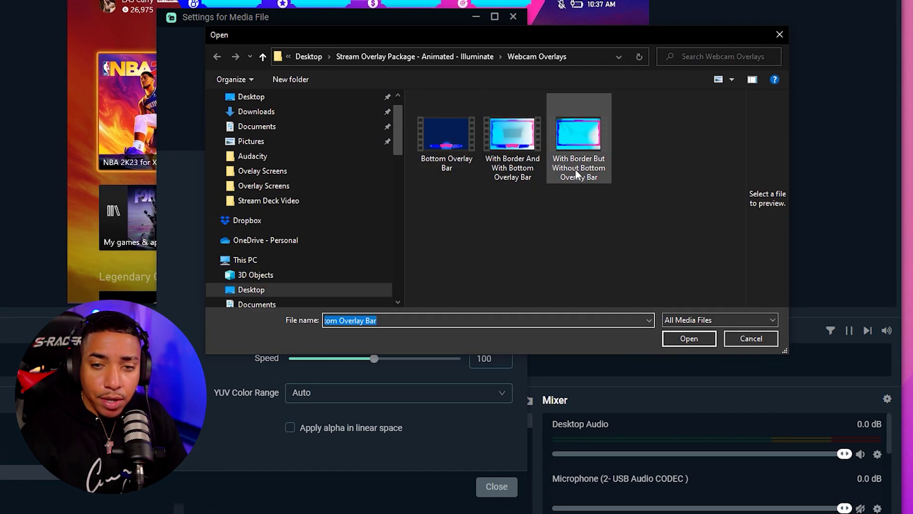
pyautogui.click(571, 140)
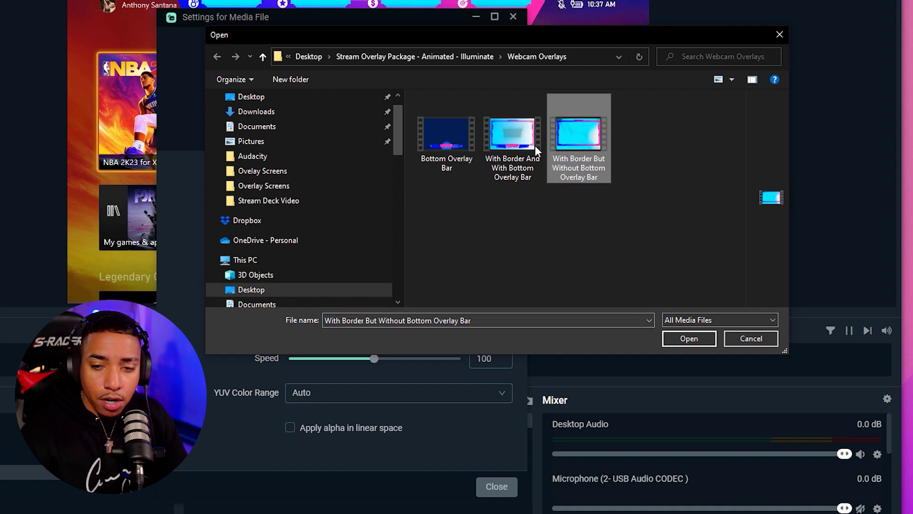
pyautogui.click(690, 338)
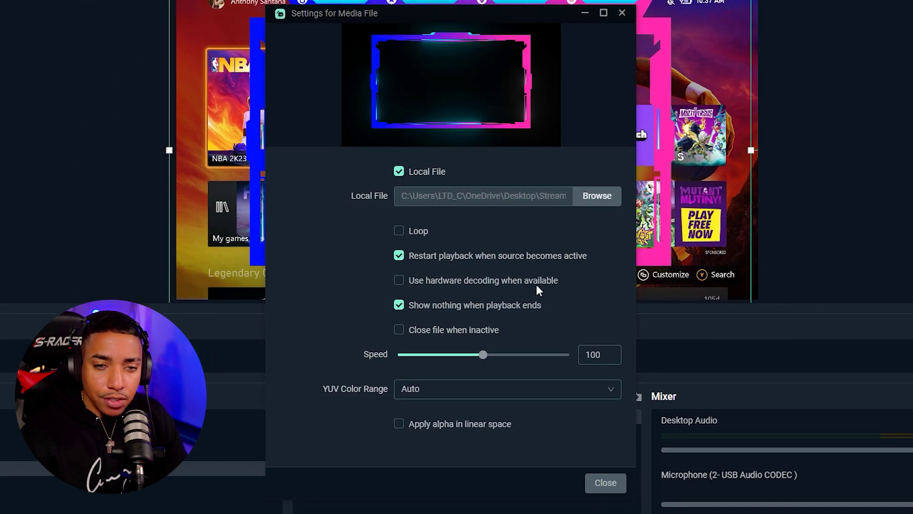
pyautogui.click(399, 231)
pyautogui.click(604, 482)
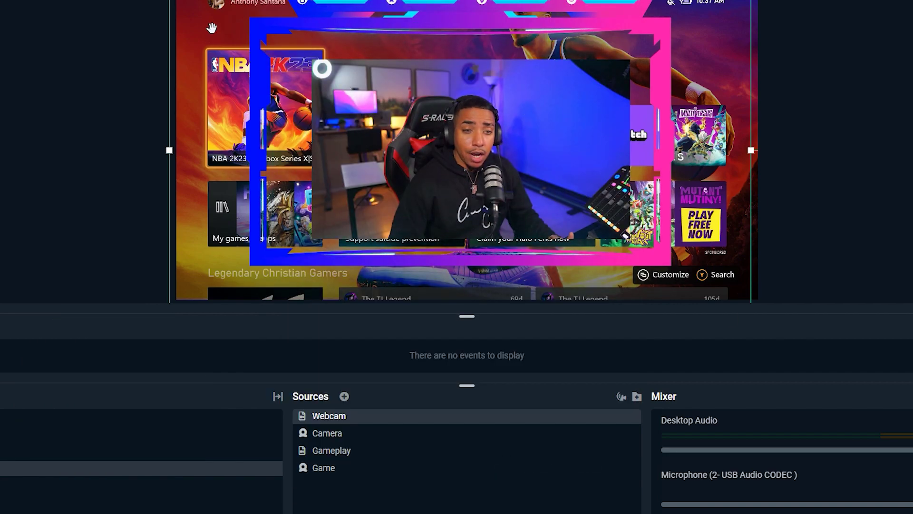
# Shrink the webcam border overlay and fit it around the camera feed, about 220 px from the canvas's left edge
pyautogui.moveTo(169, 1); pyautogui.dragTo(237, 30)
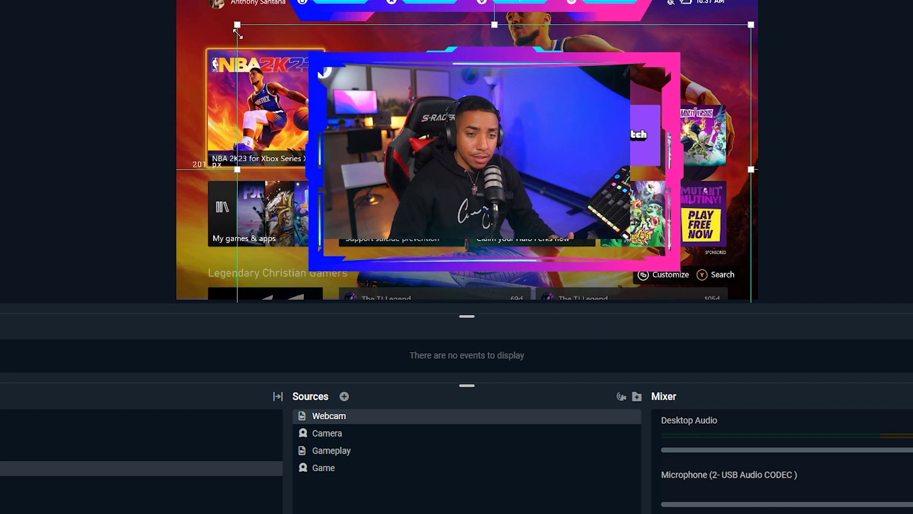
pyautogui.moveTo(753, 24); pyautogui.dragTo(671, 68)
pyautogui.moveTo(530, 129); pyautogui.dragTo(530, 117)
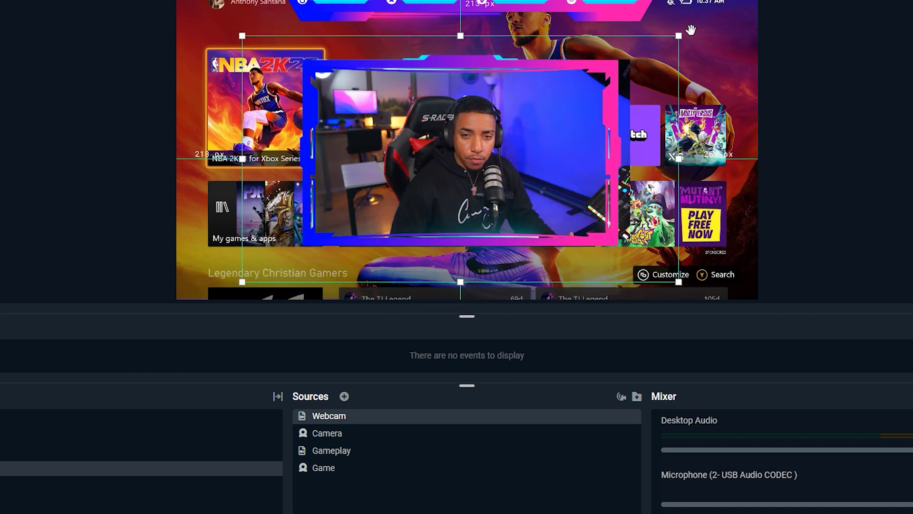
pyautogui.moveTo(680, 35); pyautogui.dragTo(698, 33)
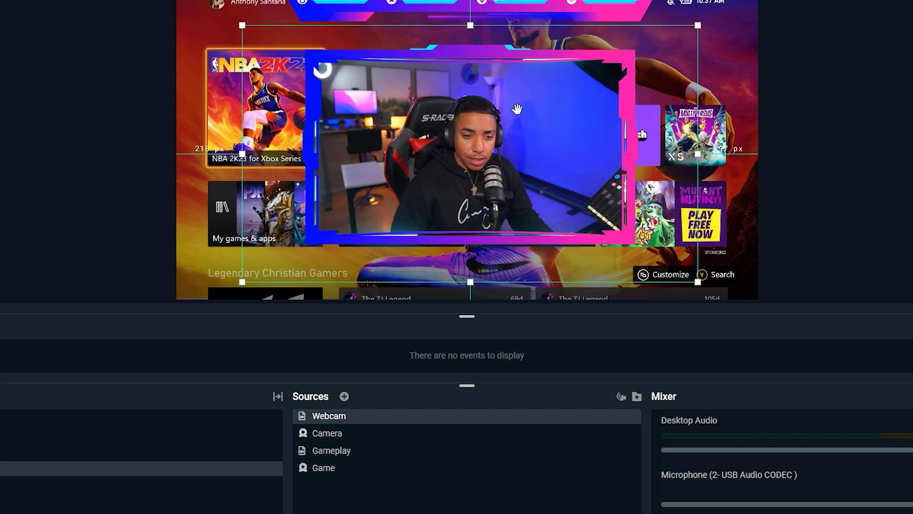
pyautogui.moveTo(517, 109); pyautogui.dragTo(518, 114)
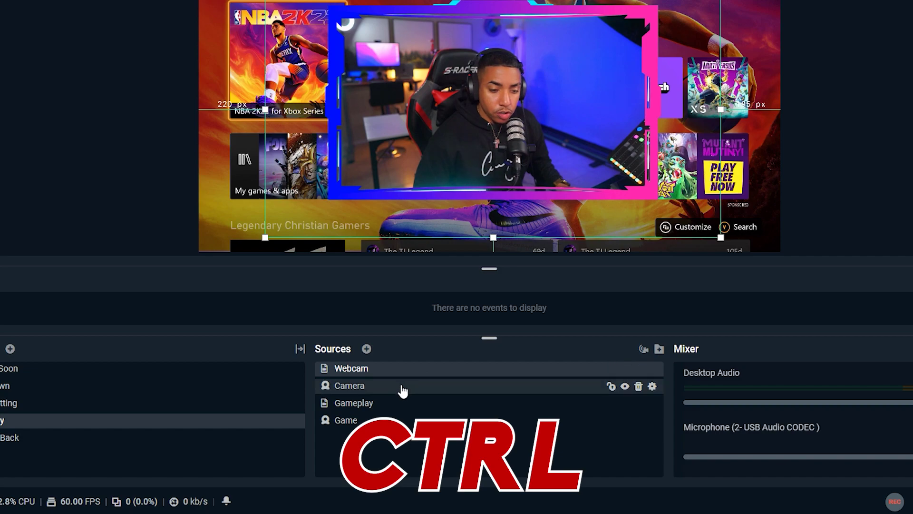
# Try to group the Webcam and Camera sources into a folder
pyautogui.keyDown('ctrl'); pyautogui.click(403, 393); pyautogui.keyUp('ctrl')
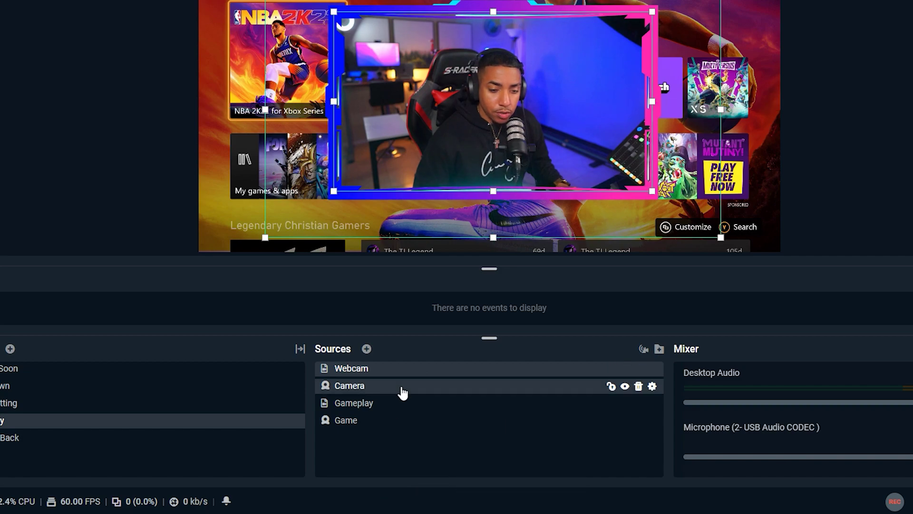
pyautogui.rightClick(484, 398)
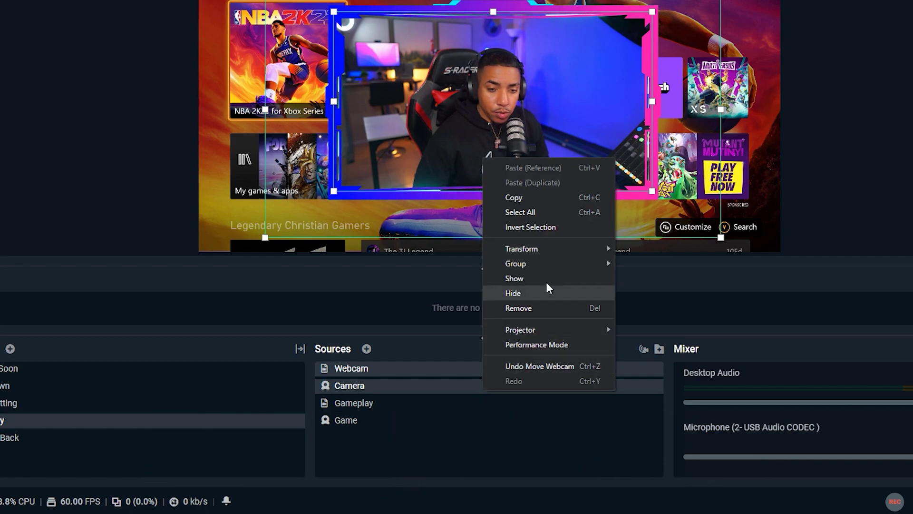
pyautogui.moveTo(557, 265)
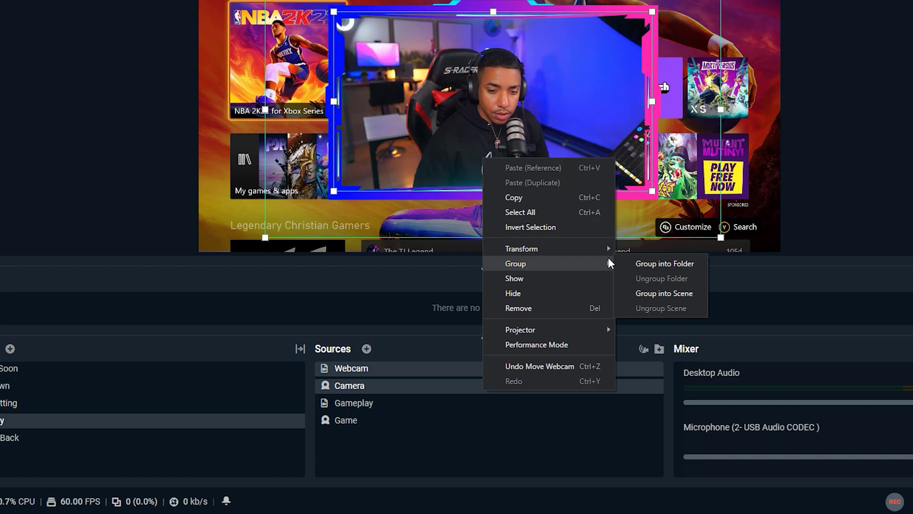
pyautogui.click(661, 262)
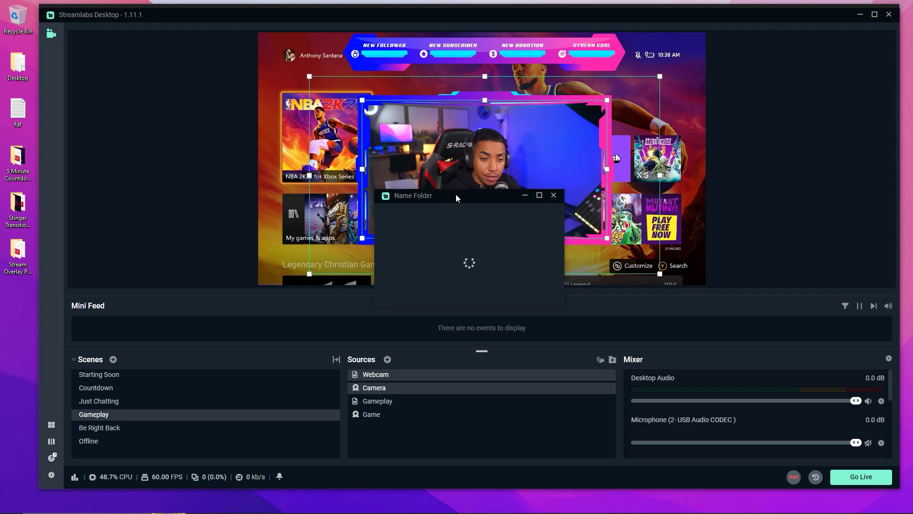
pyautogui.moveTo(455, 194); pyautogui.dragTo(457, 185)
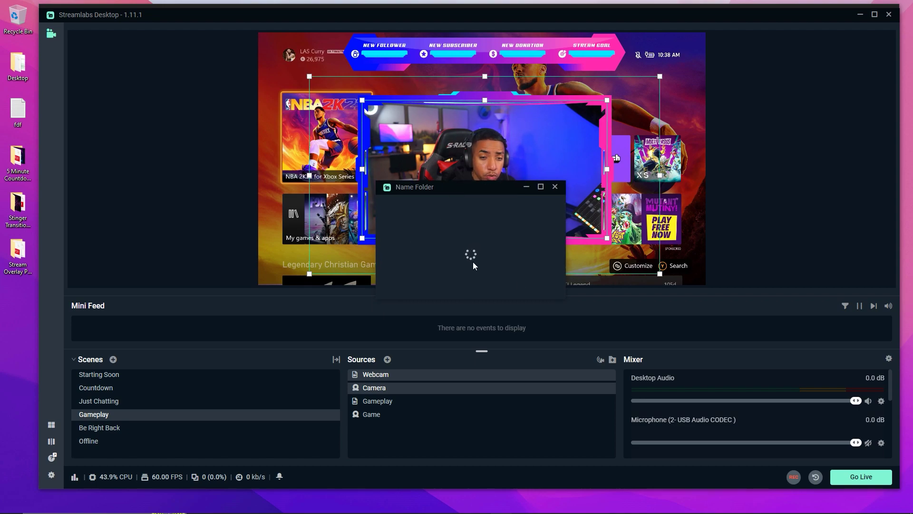
pyautogui.click(555, 187)
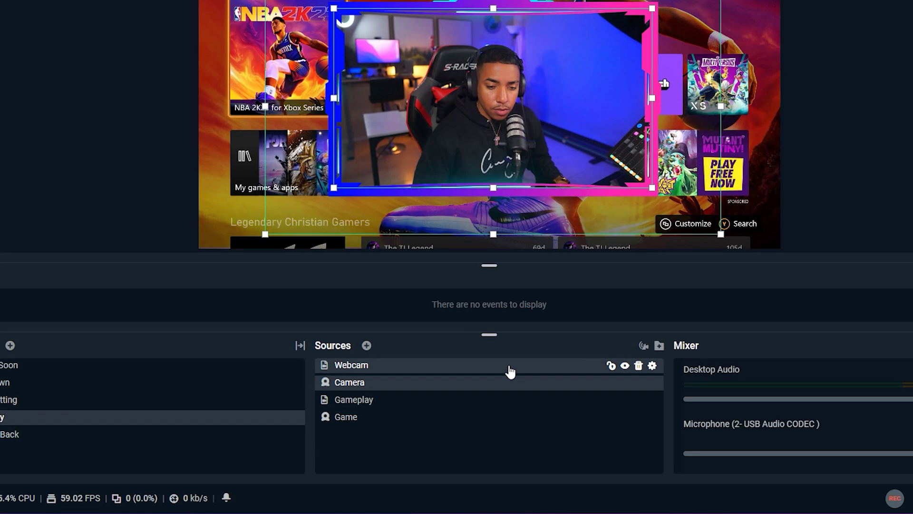
pyautogui.rightClick(588, 91)
pyautogui.moveTo(704, 196)
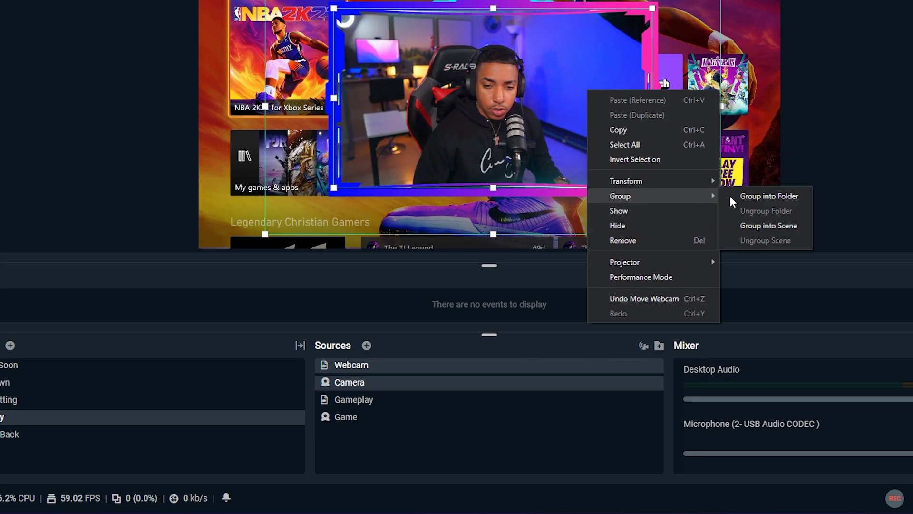
pyautogui.click(743, 197)
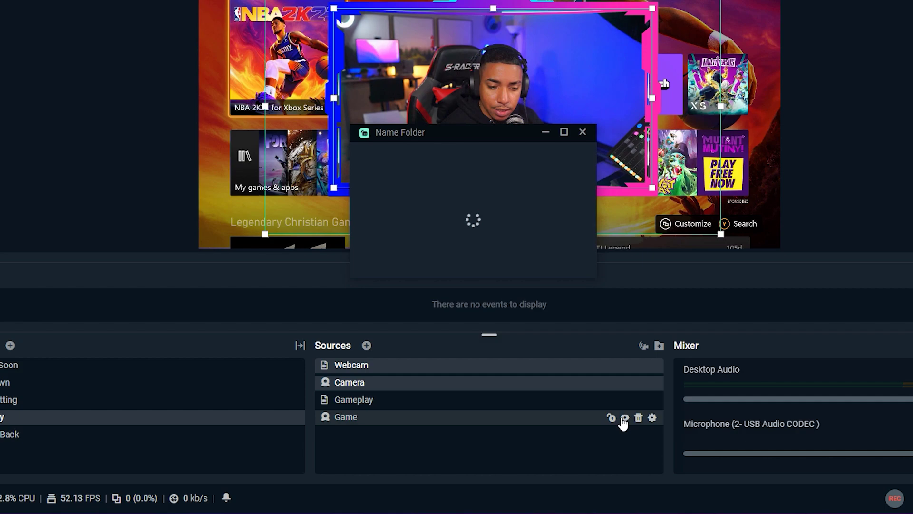
pyautogui.click(580, 139)
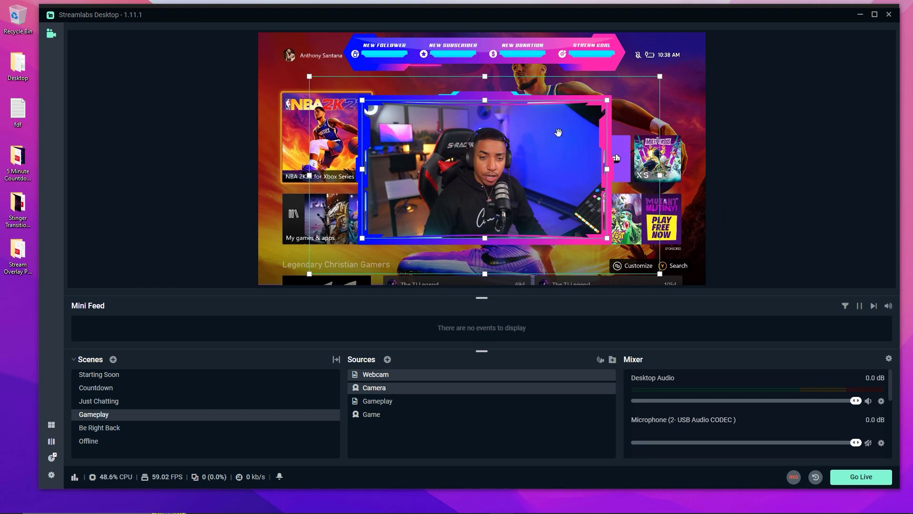
# Shrink the webcam border slightly from its upper-left corner, leaving it about 230 px from the canvas's left edge
pyautogui.click(192, 198)
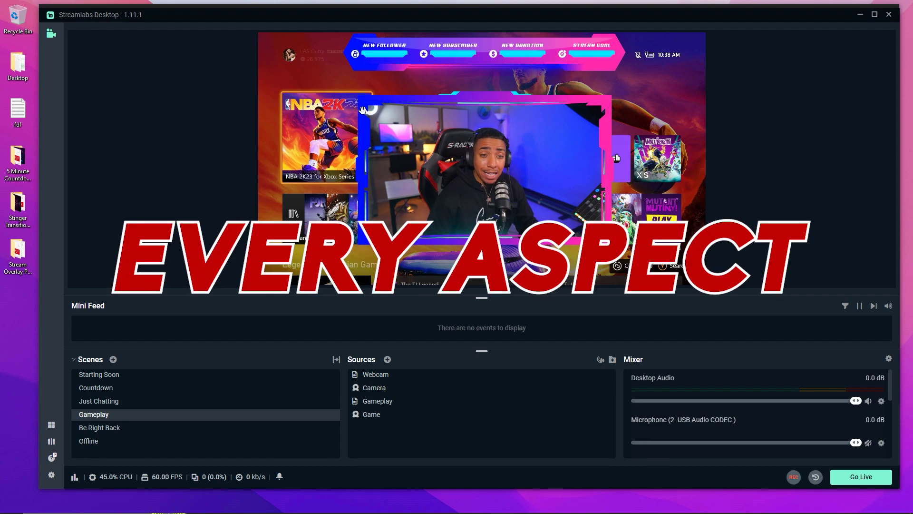
pyautogui.click(405, 113)
pyautogui.moveTo(304, 77); pyautogui.dragTo(307, 78)
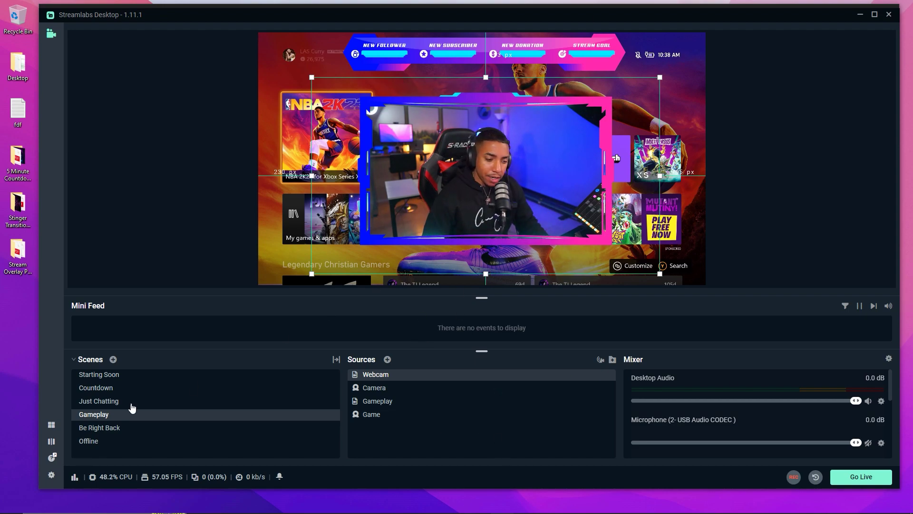
# Review the Be Right Back, Starting Soon, Countdown, Just Chatting and Gameplay scenes in turn
pyautogui.click(104, 430)
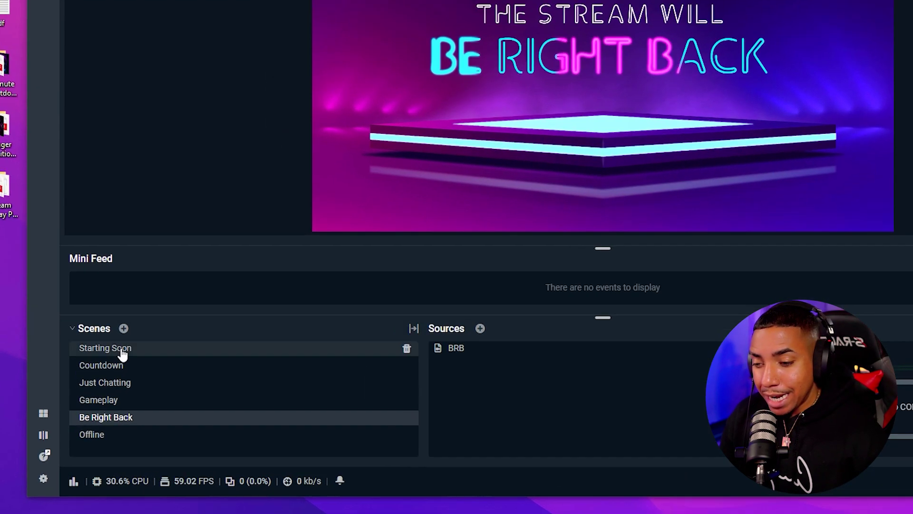
pyautogui.click(113, 376)
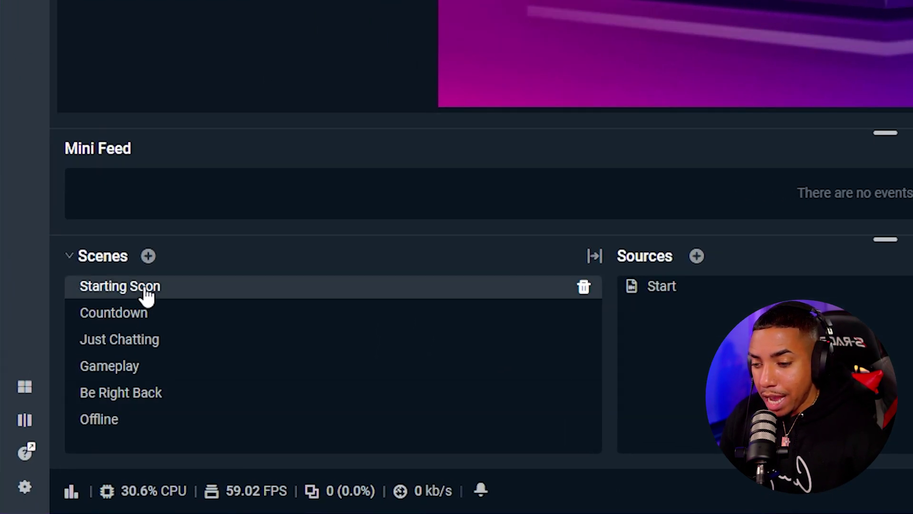
pyautogui.click(159, 325)
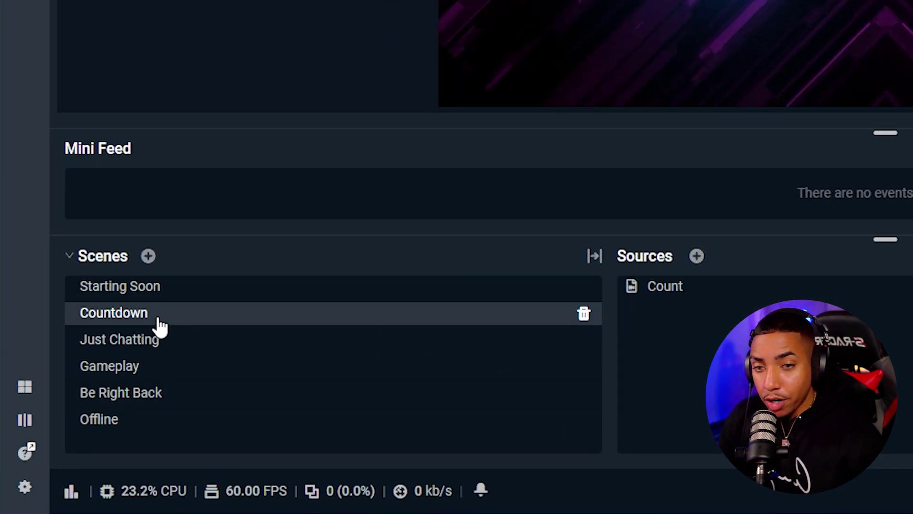
pyautogui.click(158, 339)
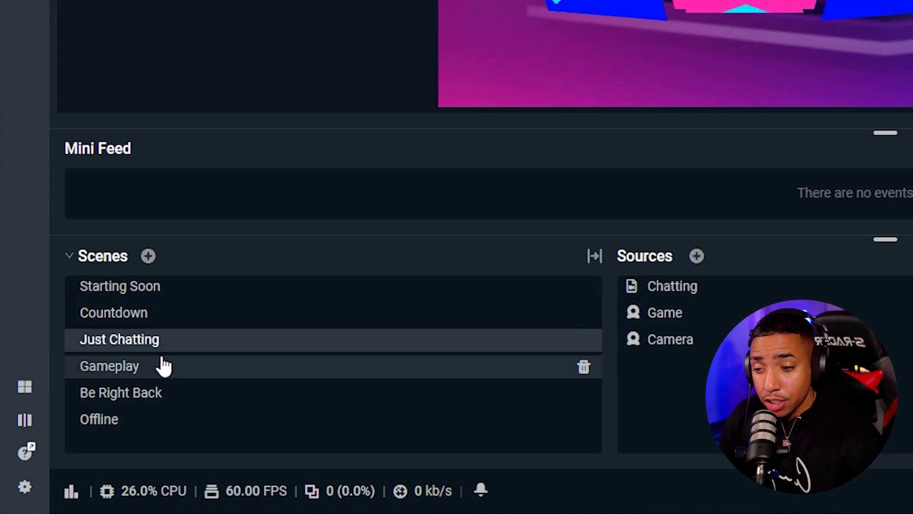
pyautogui.click(163, 374)
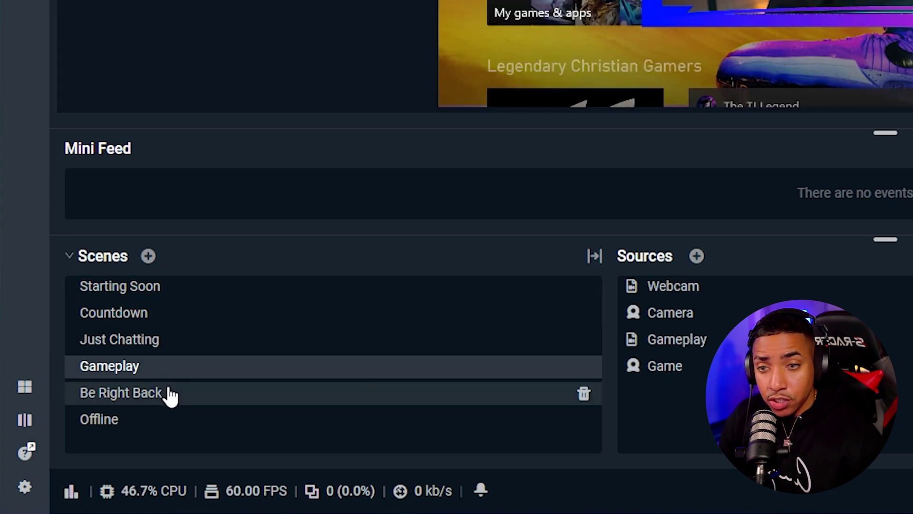
# Switch to StreamElements in Chrome and create a new overlay at 1080p resolution
pyautogui.click(170, 394)
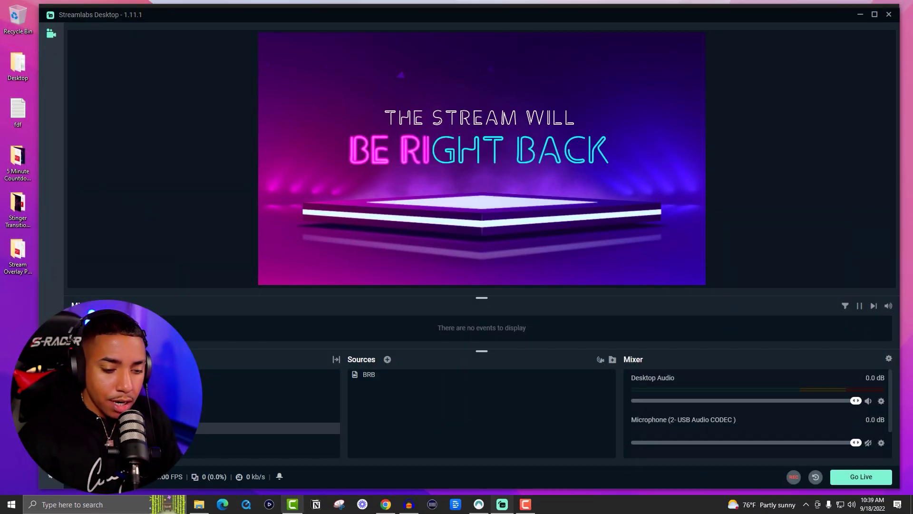
pyautogui.click(394, 506)
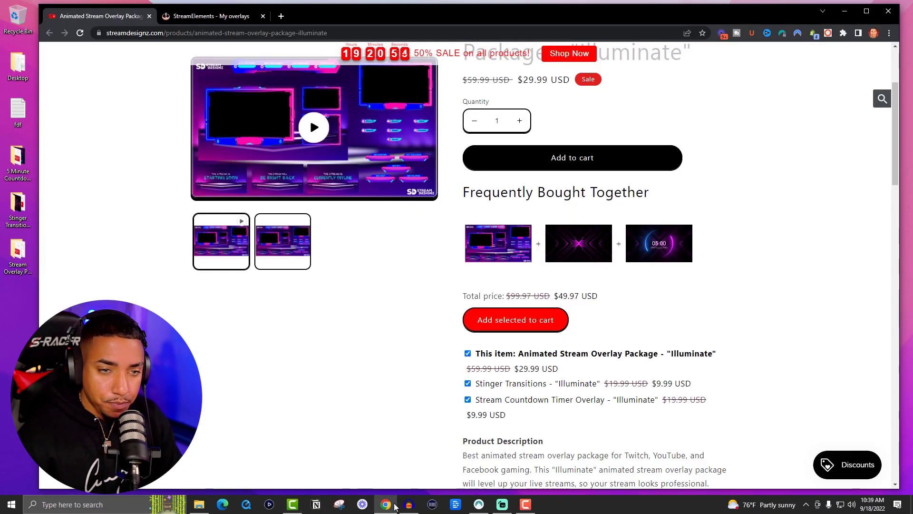
pyautogui.click(222, 19)
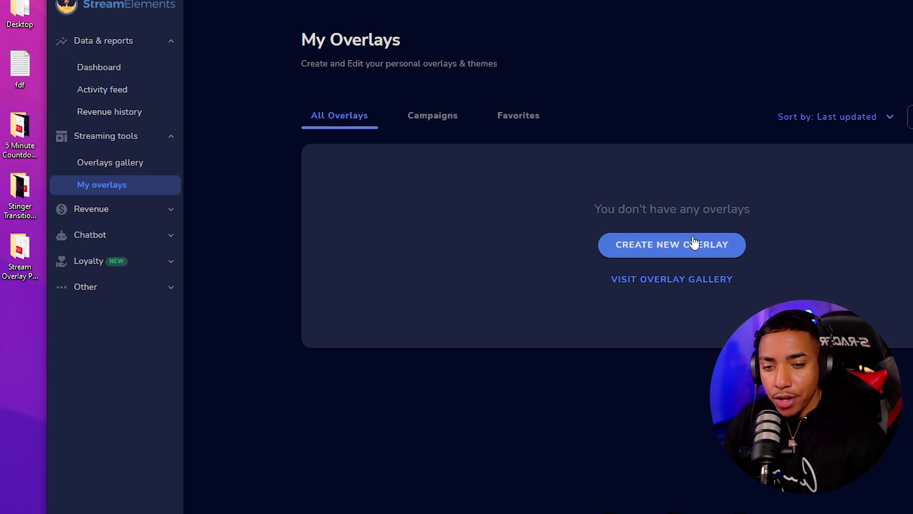
pyautogui.click(694, 243)
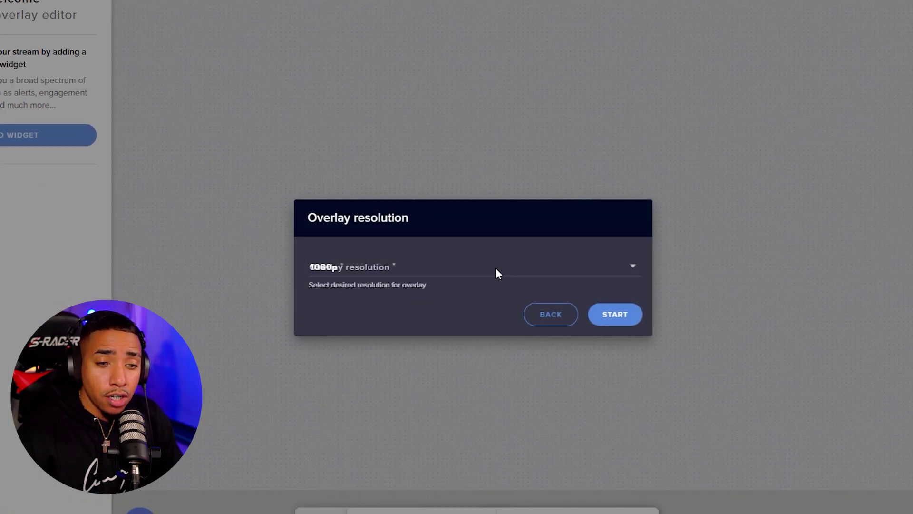
pyautogui.click(614, 317)
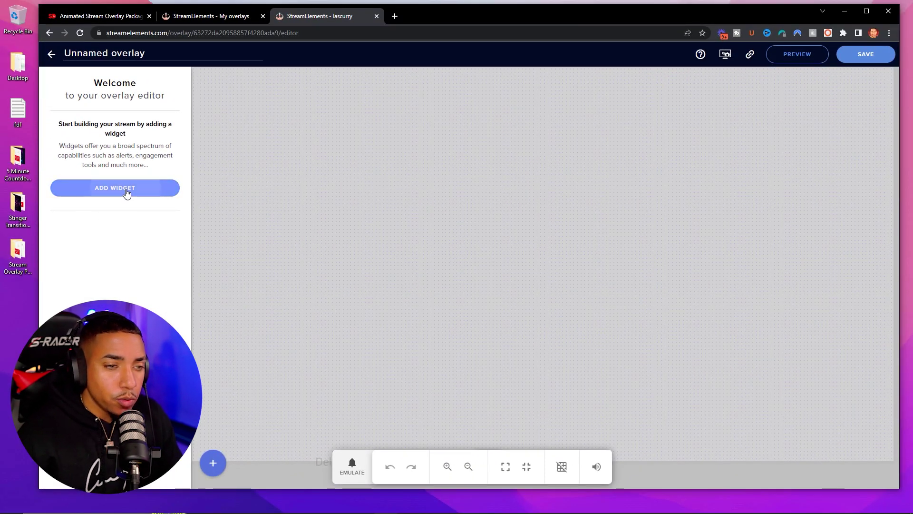
# Add an AlertBox widget to the overlay and open the advanced settings of its follower alert
pyautogui.click(127, 193)
pyautogui.moveTo(252, 255)
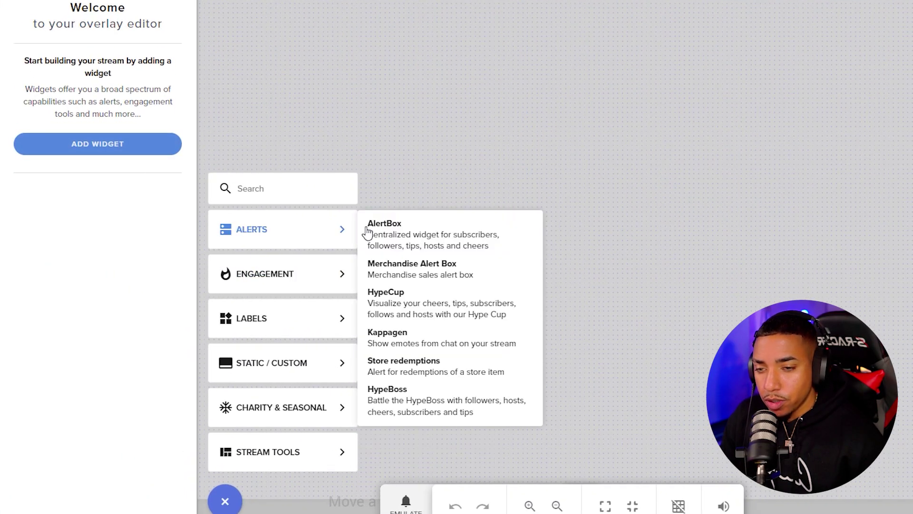
pyautogui.click(395, 229)
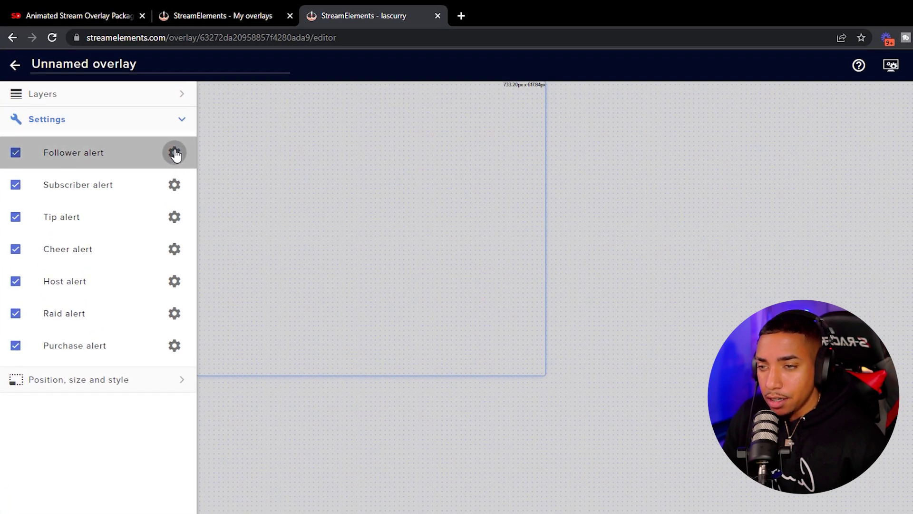
pyautogui.click(175, 153)
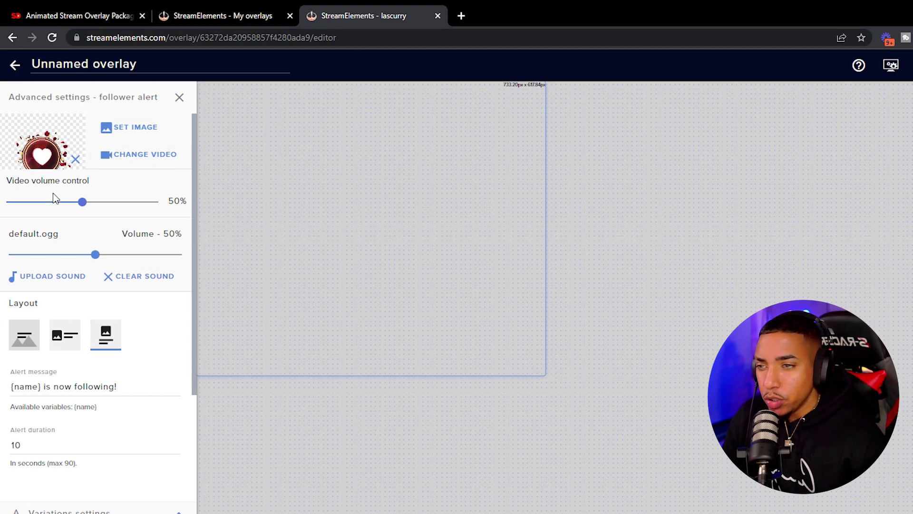
# Emulate a follower event to preview the default alert, and check the Be Right Back scene in Streamlabs Desktop
pyautogui.click(406, 513)
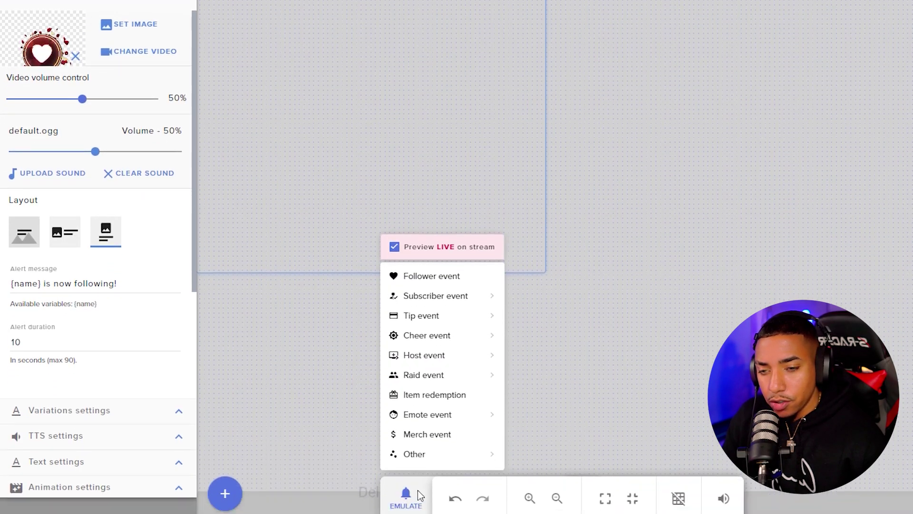
pyautogui.click(441, 385)
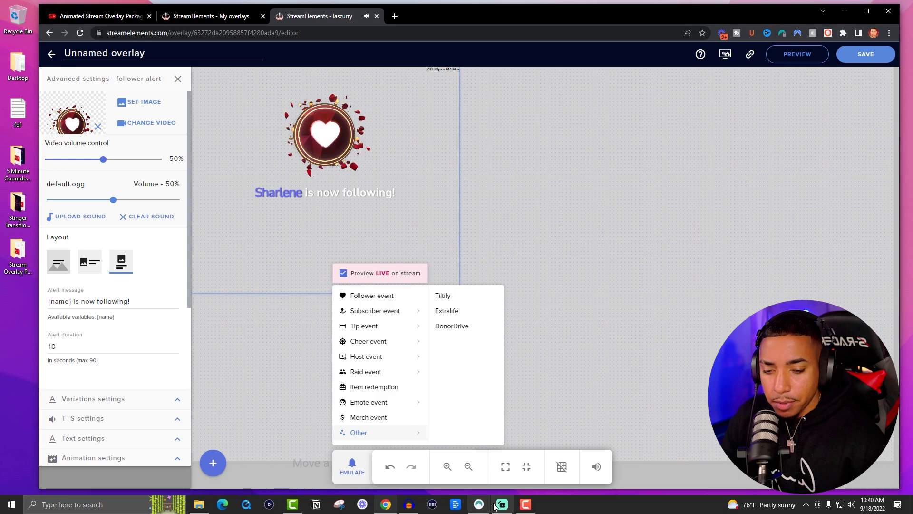
pyautogui.click(497, 506)
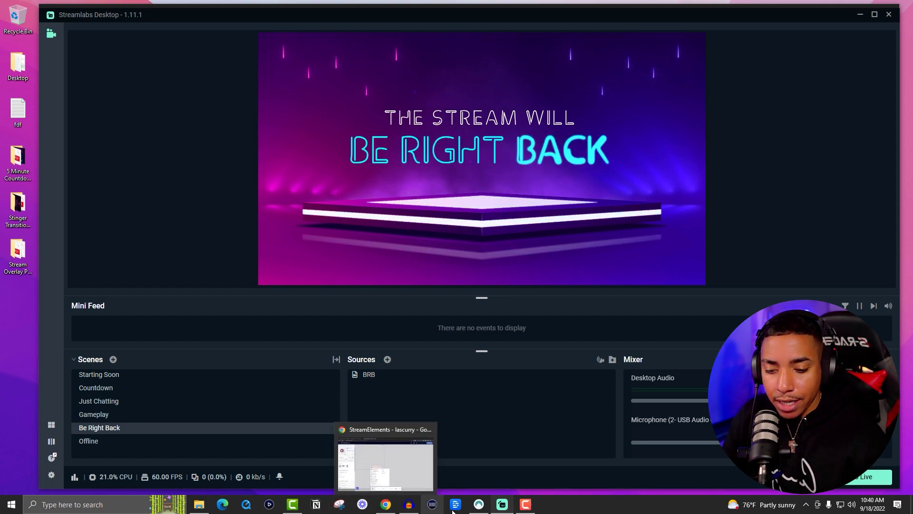
pyautogui.click(398, 461)
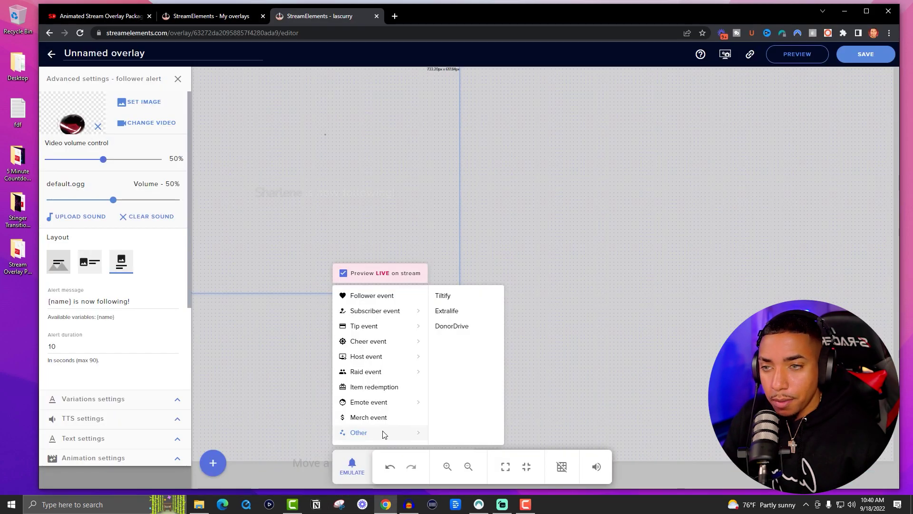
# Upload the New Follower video from the Alerts folder of the desktop's Stream Overlay Package - Animated - Illuminate folder
pyautogui.click(140, 124)
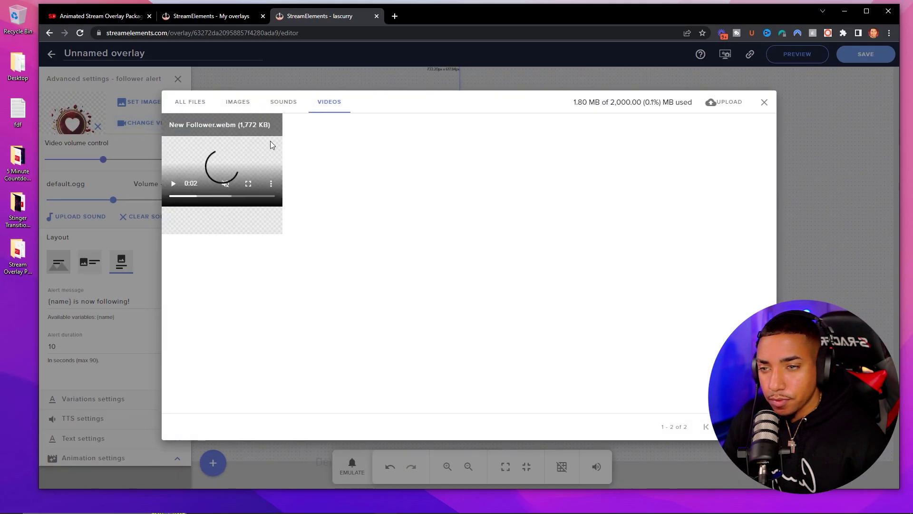
pyautogui.moveTo(227, 110)
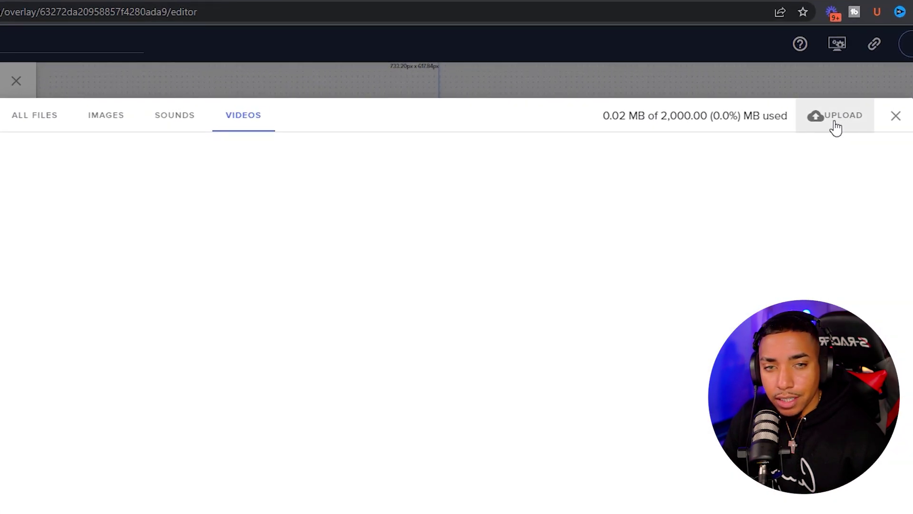
pyautogui.click(722, 104)
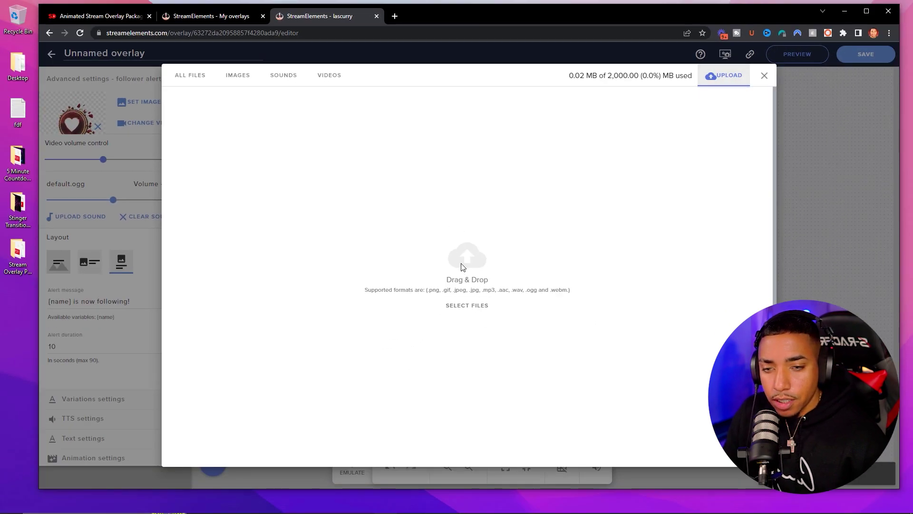
pyautogui.click(464, 305)
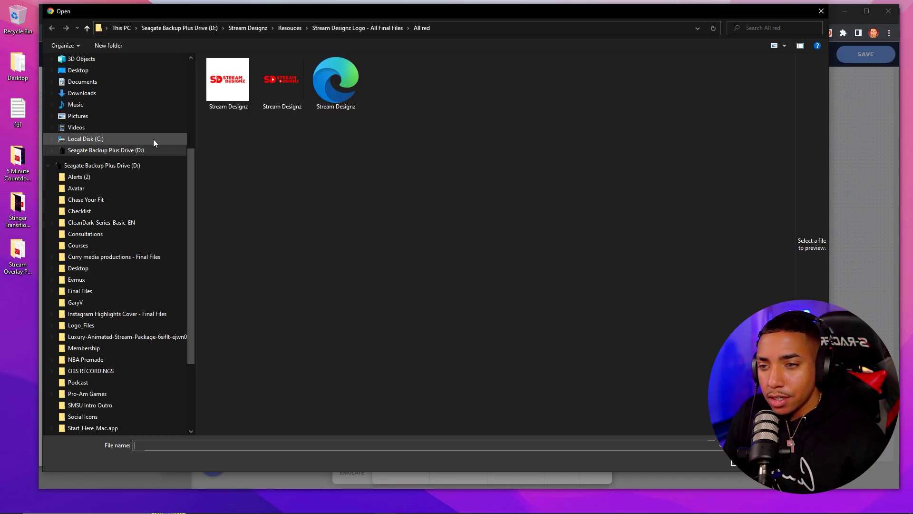
pyautogui.scroll(2, 117, 149)
pyautogui.scroll(2, 117, 177)
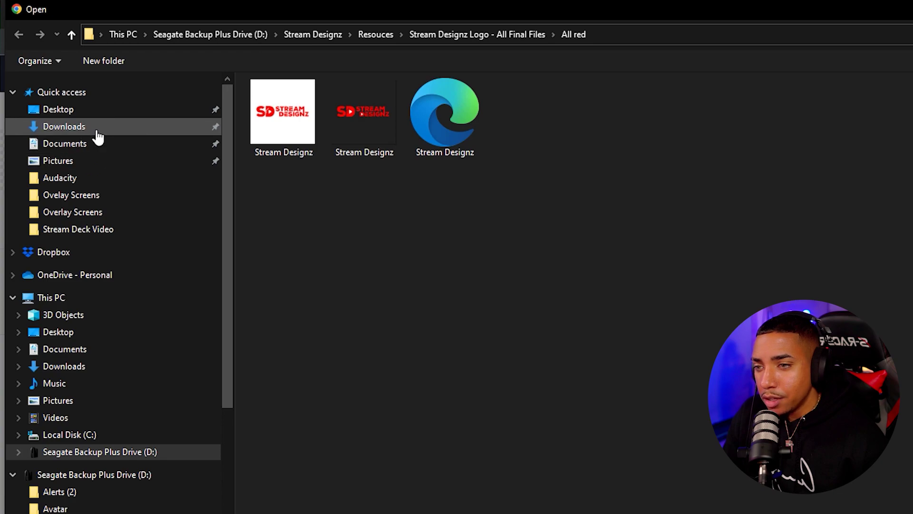
pyautogui.click(109, 127)
pyautogui.click(102, 110)
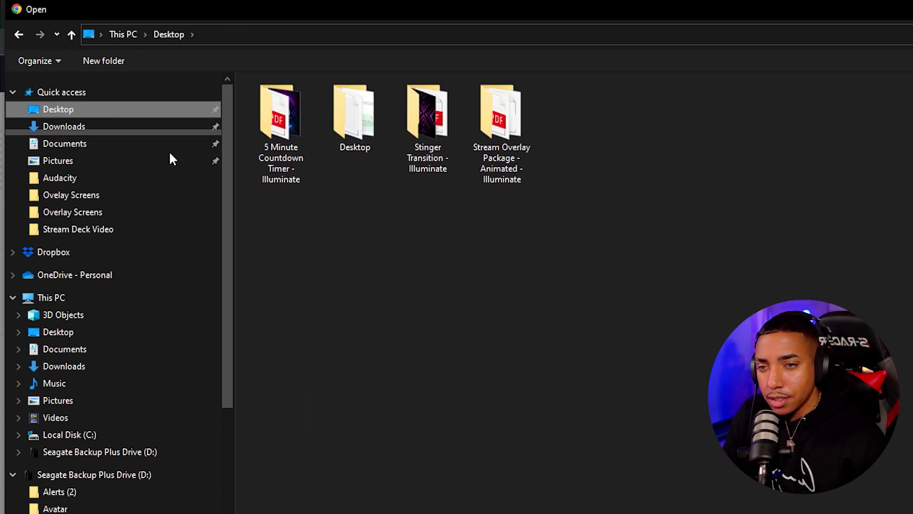
pyautogui.doubleClick(502, 115)
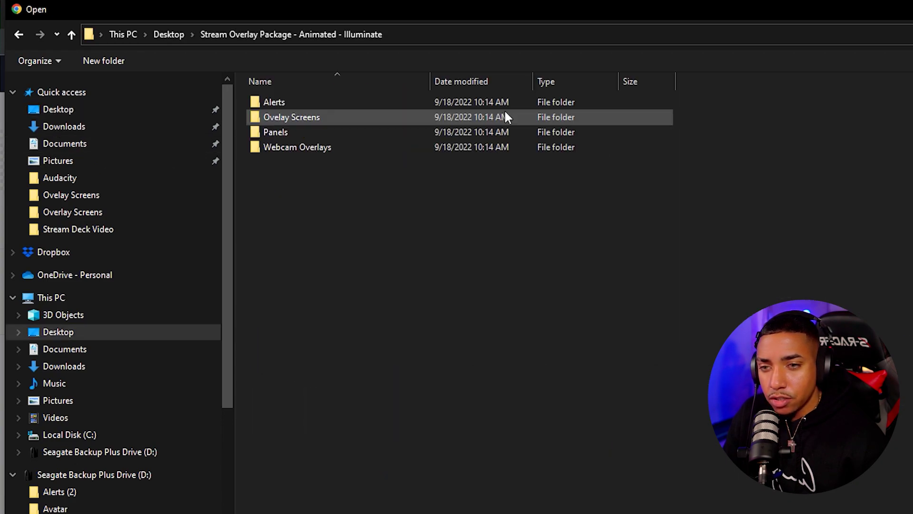
pyautogui.doubleClick(273, 105)
pyautogui.click(452, 125)
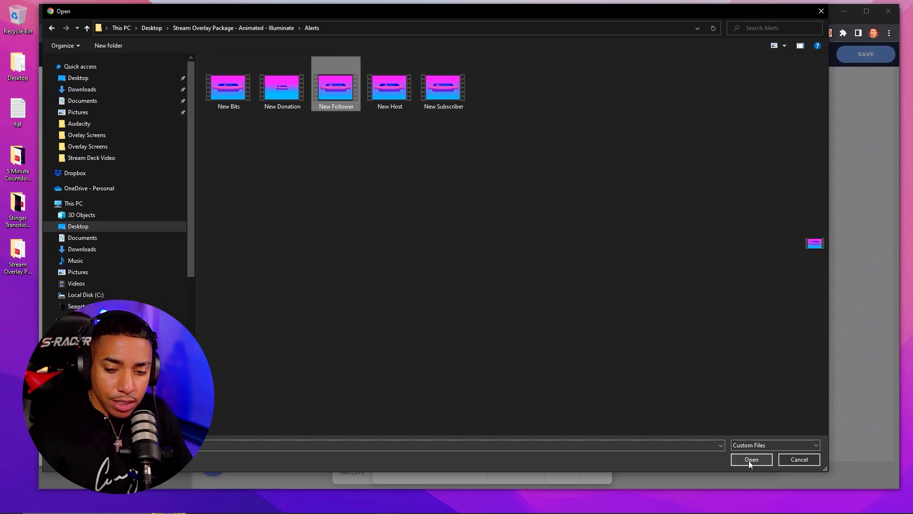
pyautogui.click(751, 459)
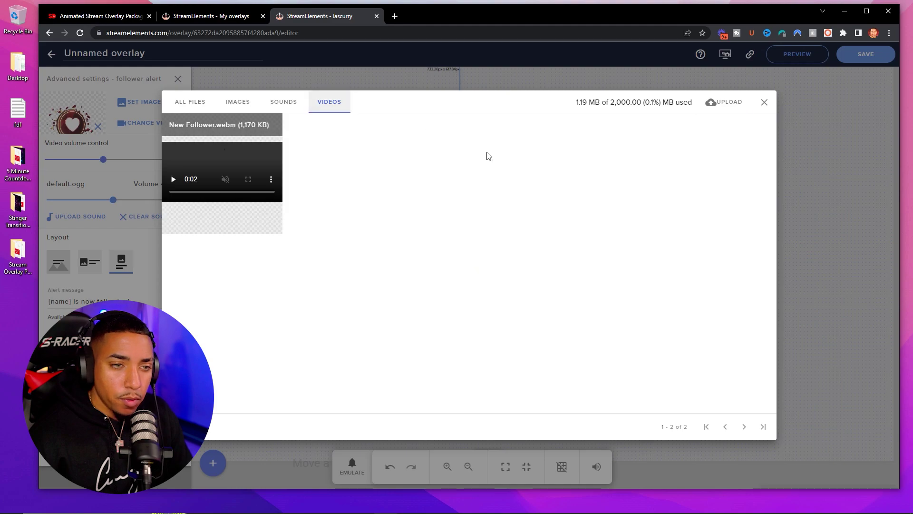
# Use the uploaded New Follower.webm as the follower alert's video and emulate a follower event to preview it
pyautogui.click(220, 162)
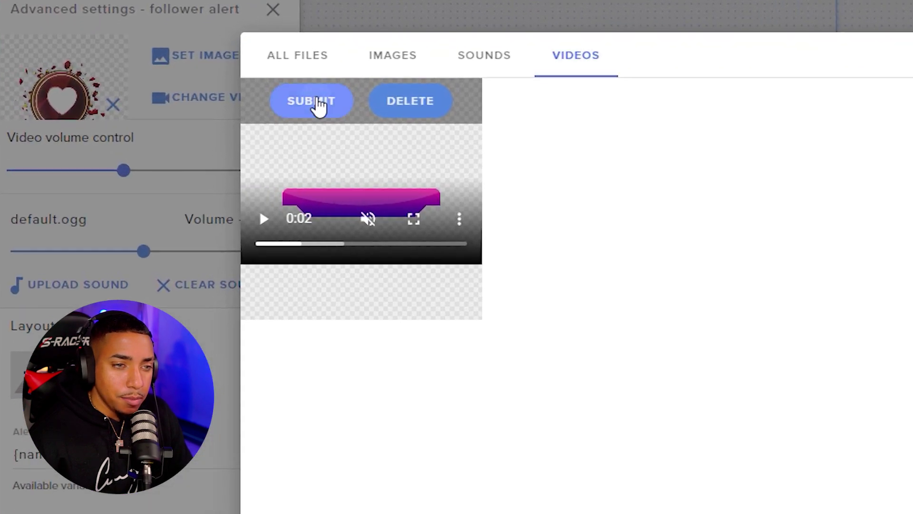
pyautogui.click(199, 125)
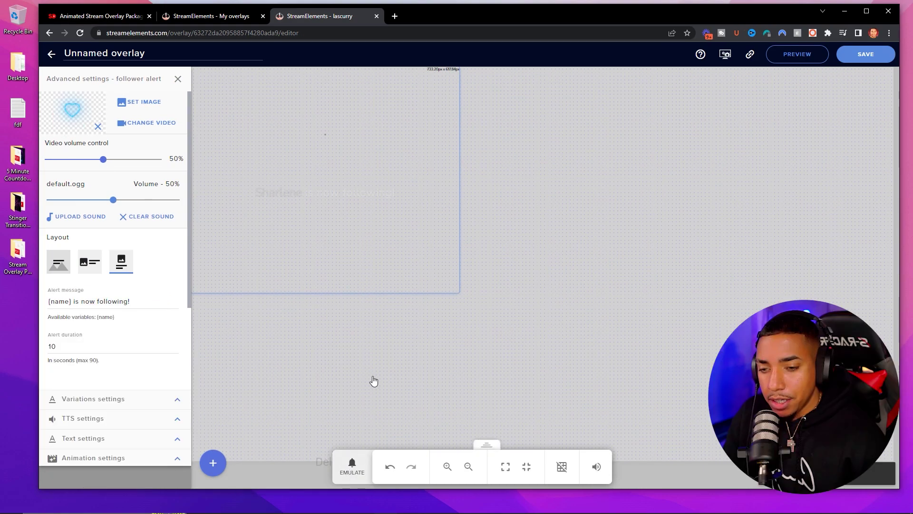
pyautogui.click(352, 465)
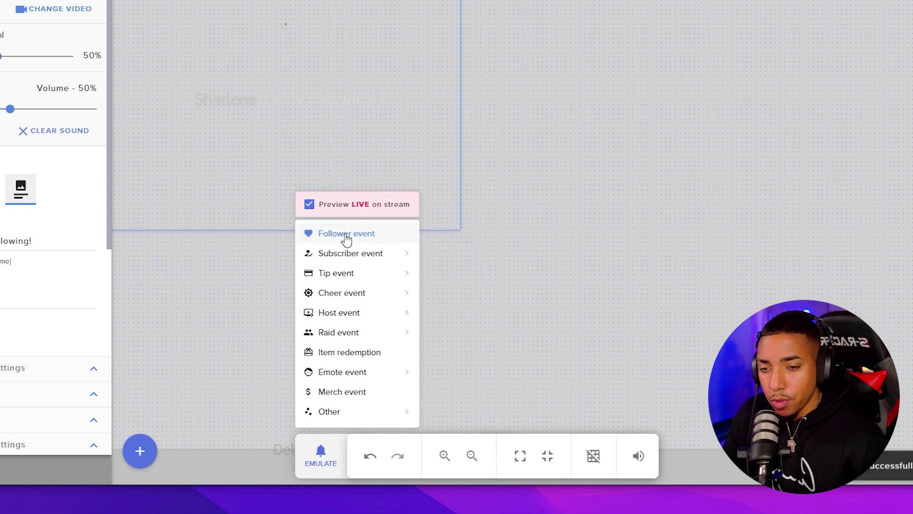
pyautogui.click(346, 234)
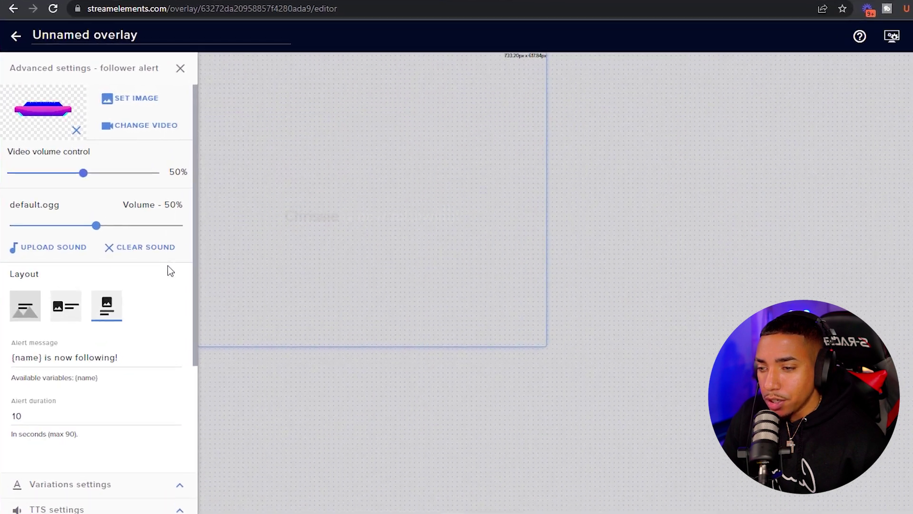
# Set the follower alert's layout to Text over image and preview it with an emulated follower event
pyautogui.scroll(-1, 170, 271)
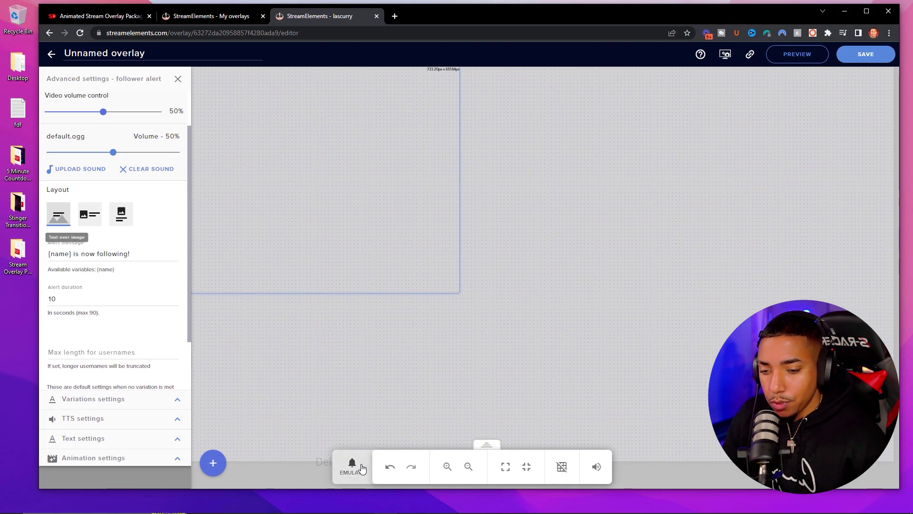
pyautogui.click(362, 468)
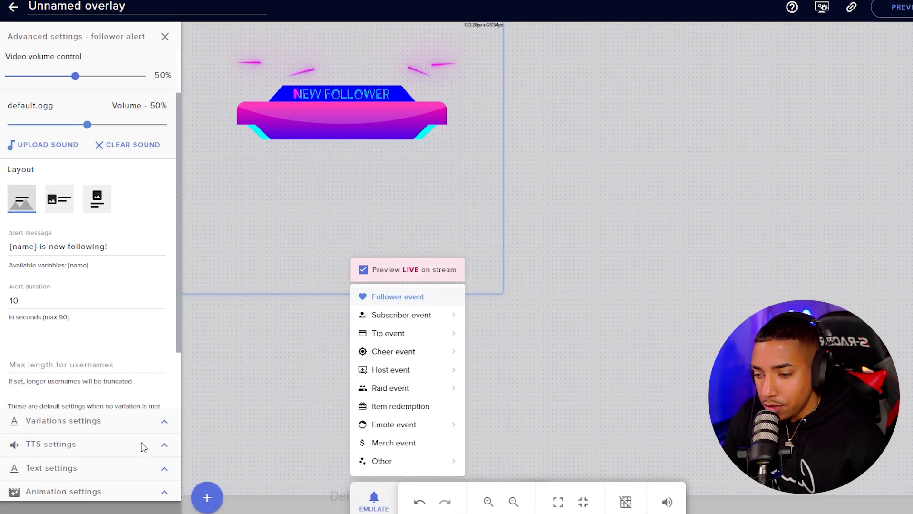
pyautogui.click(165, 466)
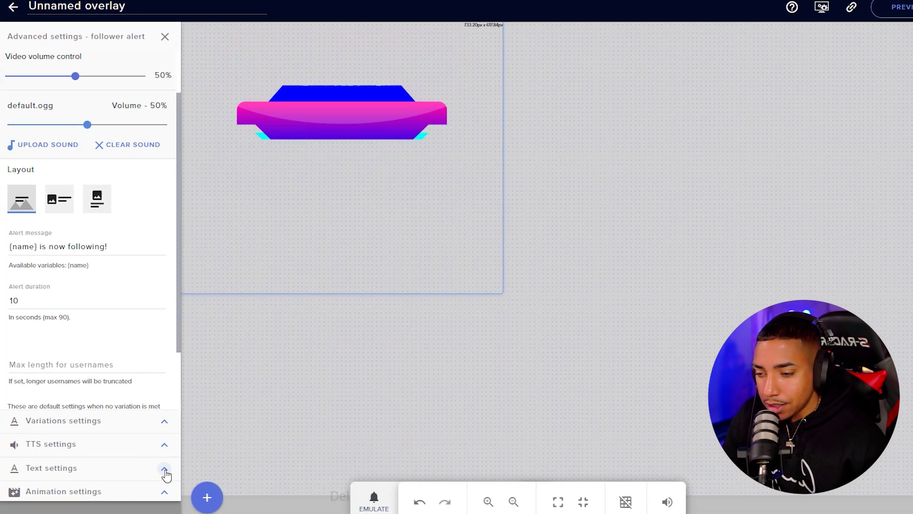
# Set the follower alert's text size to 20 and its highlight color to light cyan
pyautogui.click(165, 471)
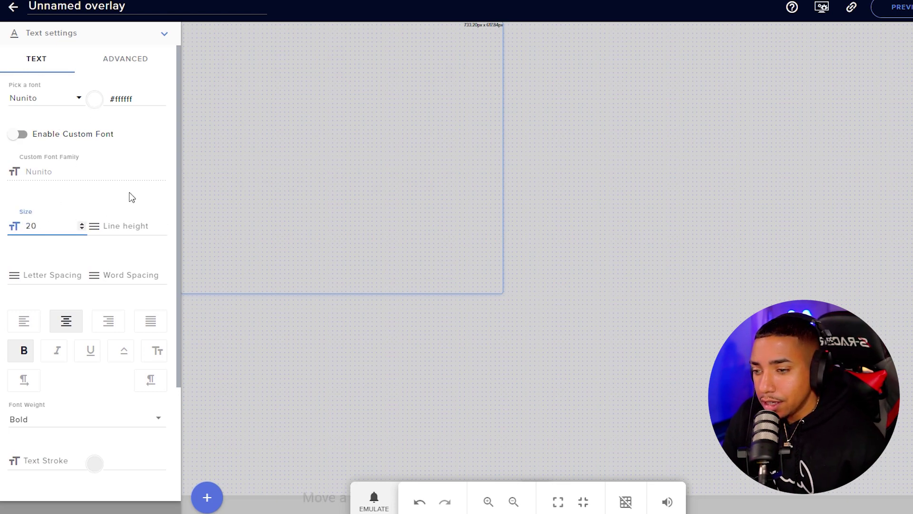
pyautogui.scroll(-3, 147, 267)
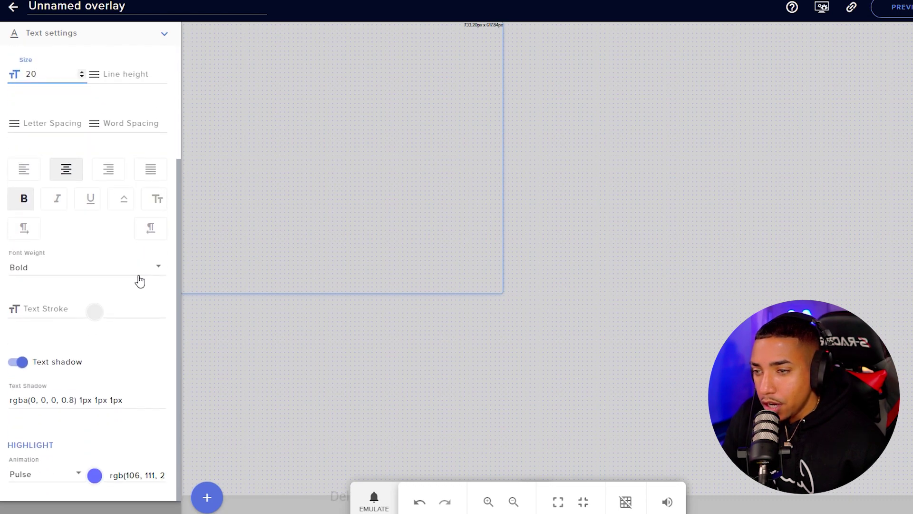
pyautogui.click(95, 476)
pyautogui.scroll(-1, 142, 445)
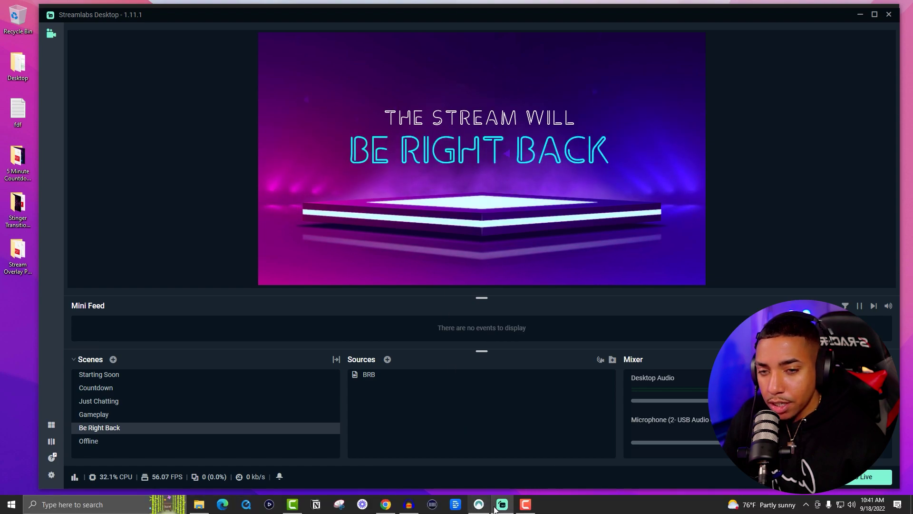
pyautogui.click(408, 464)
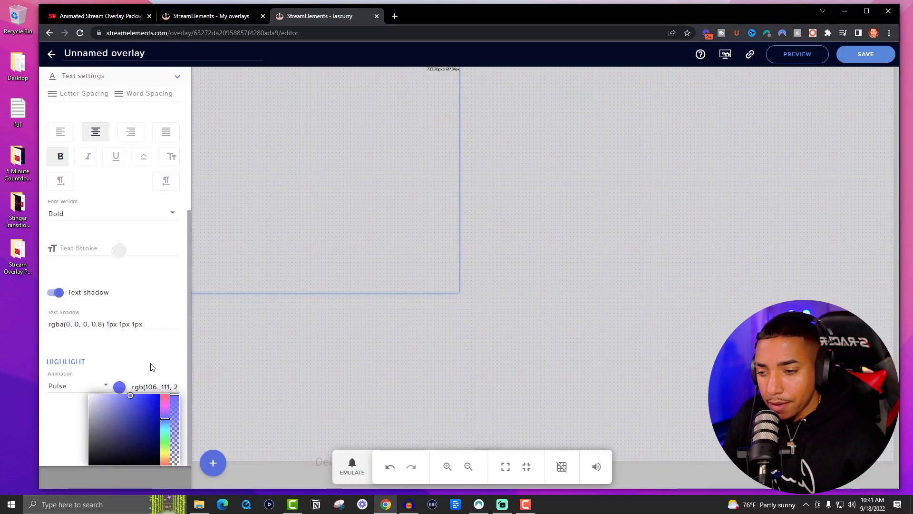
pyautogui.click(158, 439)
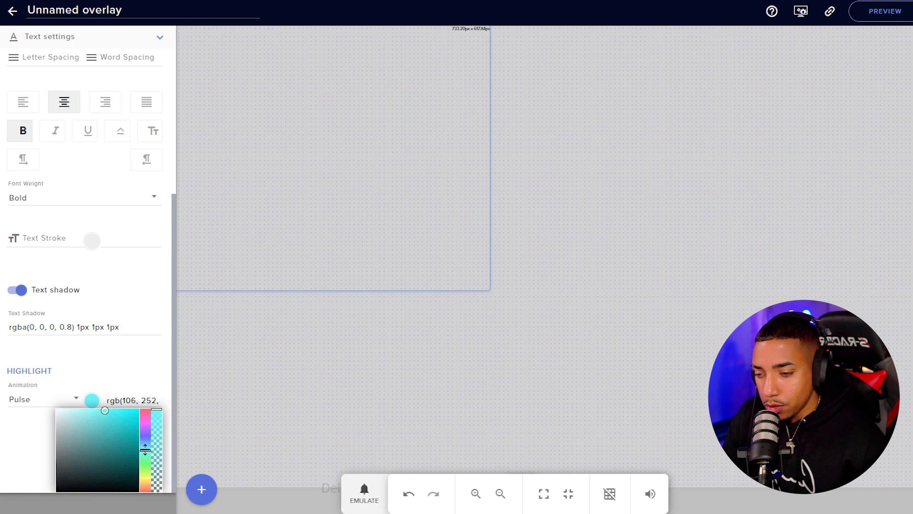
pyautogui.scroll(2, 97, 446)
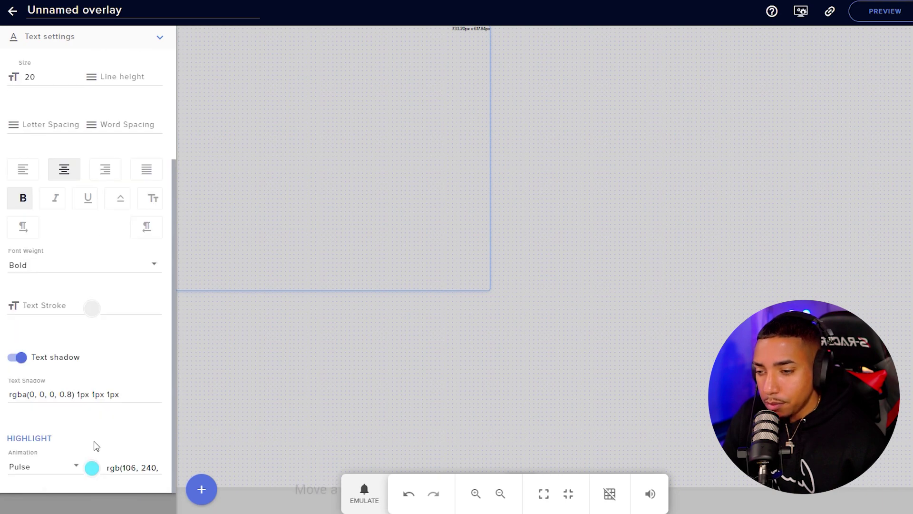
pyautogui.scroll(4, 104, 210)
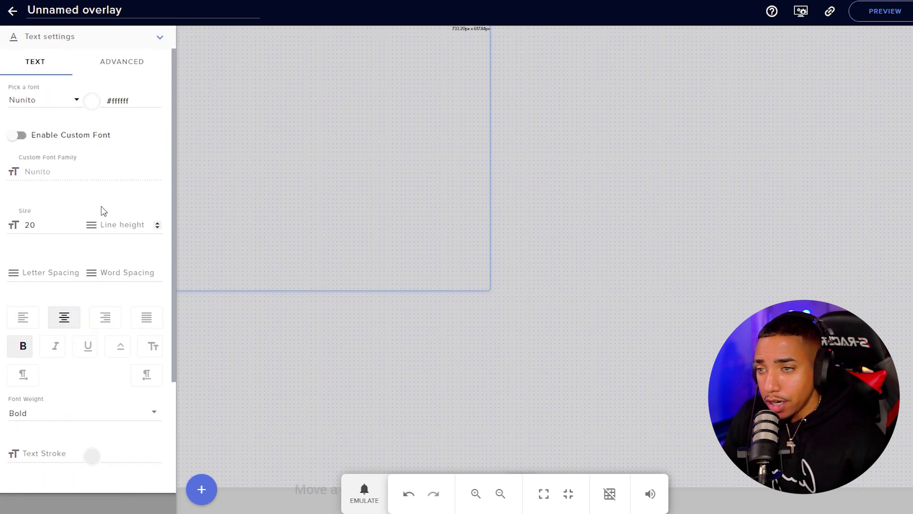
# Set the follower alert text's top margin to 200 and preview it with an emulated event
pyautogui.click(104, 67)
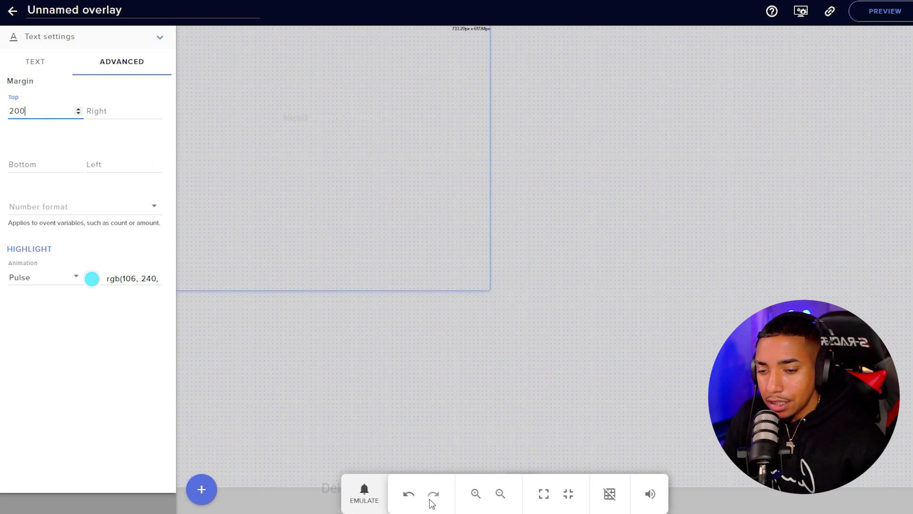
pyautogui.click(365, 507)
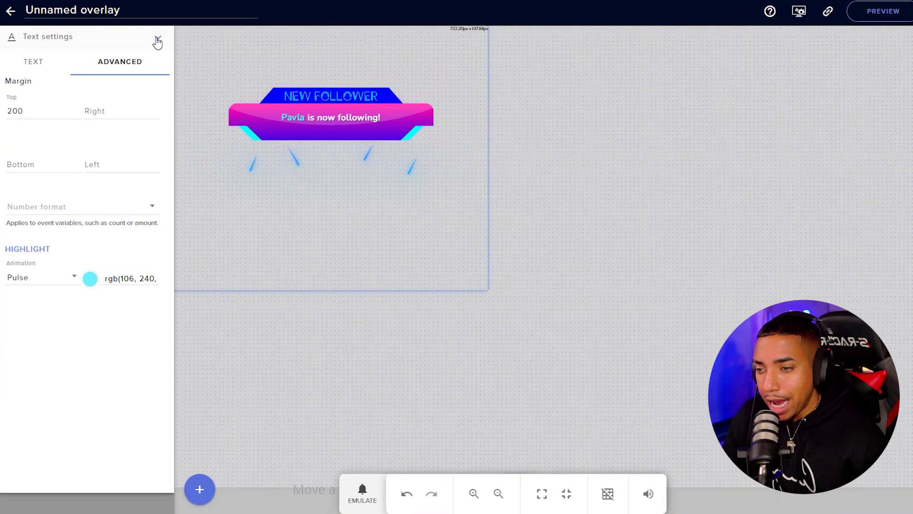
pyautogui.click(157, 43)
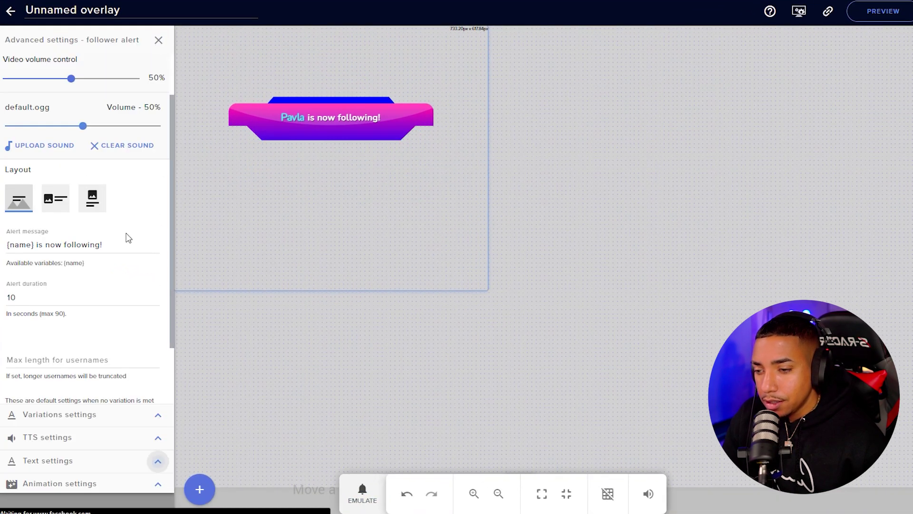
# Set the follower alert's text appearance delay to 1.1 s and preview it with an emulated follower event
pyautogui.click(157, 485)
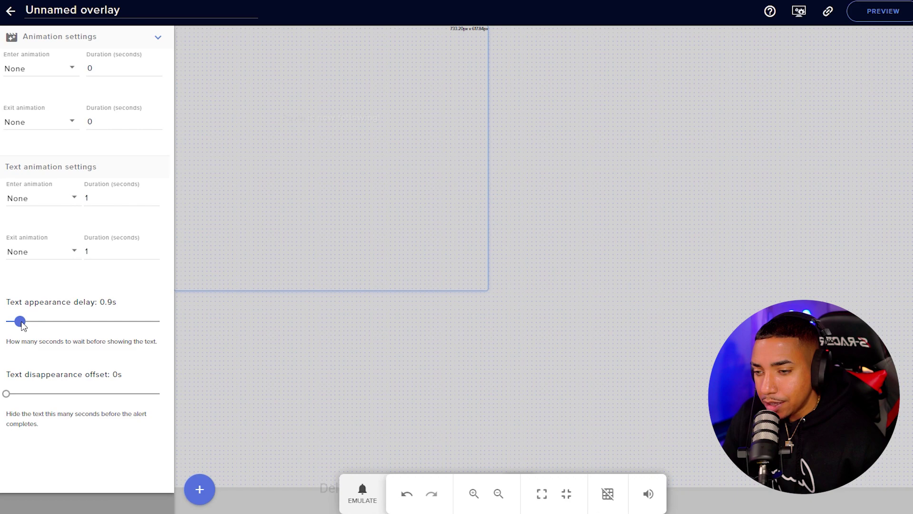
pyautogui.click(360, 497)
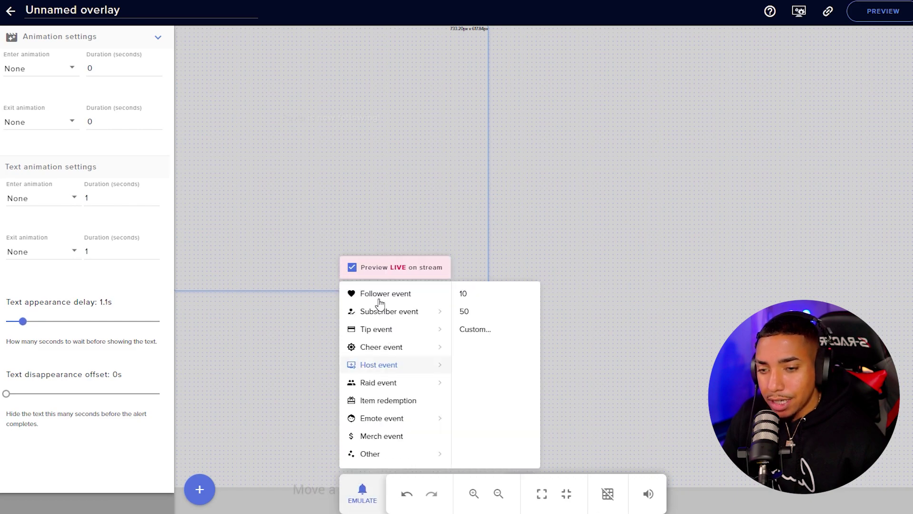
pyautogui.click(380, 295)
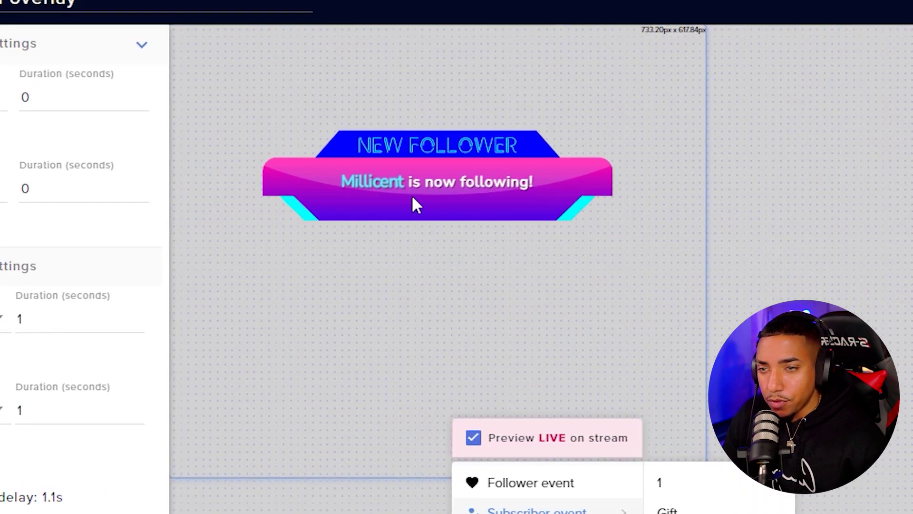
pyautogui.click(139, 43)
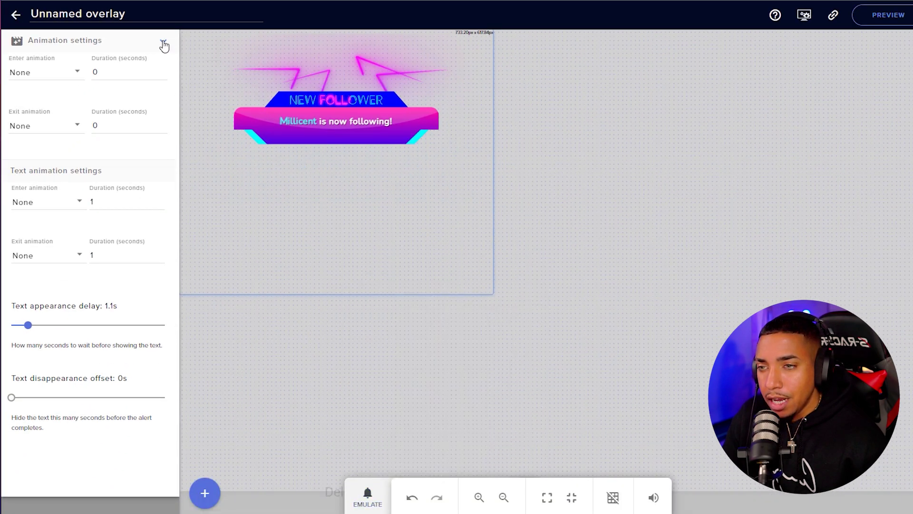
pyautogui.click(164, 42)
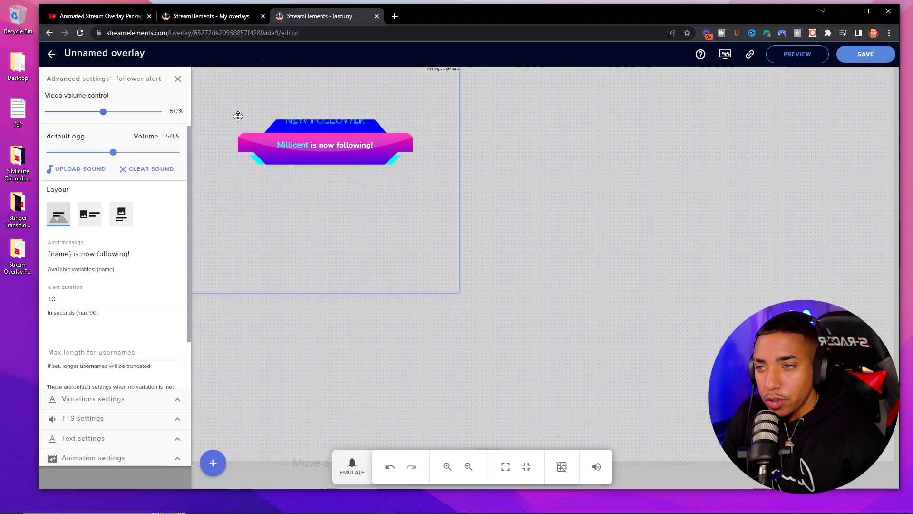
# Close the follower alert's settings and save the overlay under the name Illuminate Alerts
pyautogui.click(177, 80)
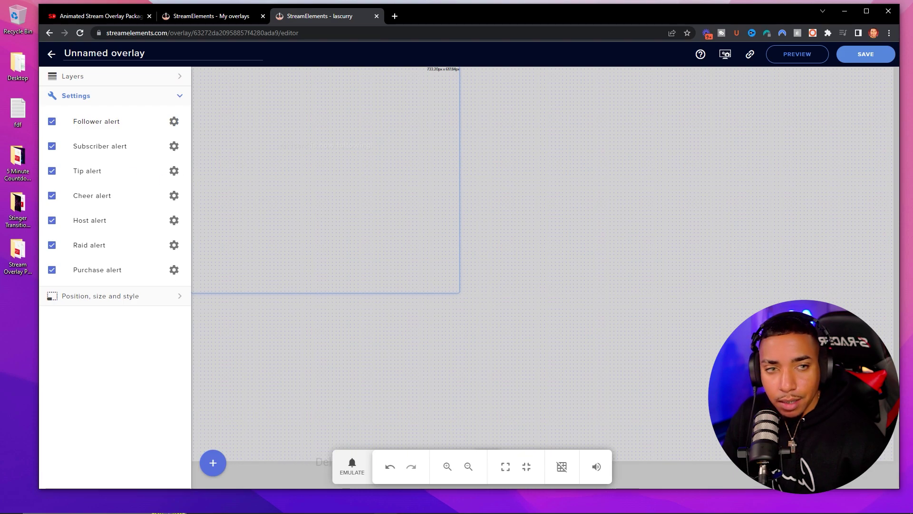
pyautogui.click(857, 57)
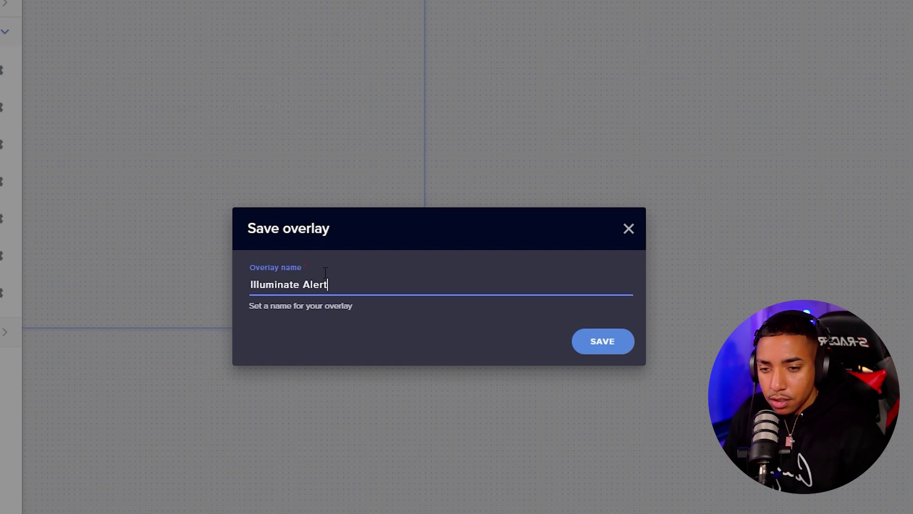
pyautogui.click(600, 349)
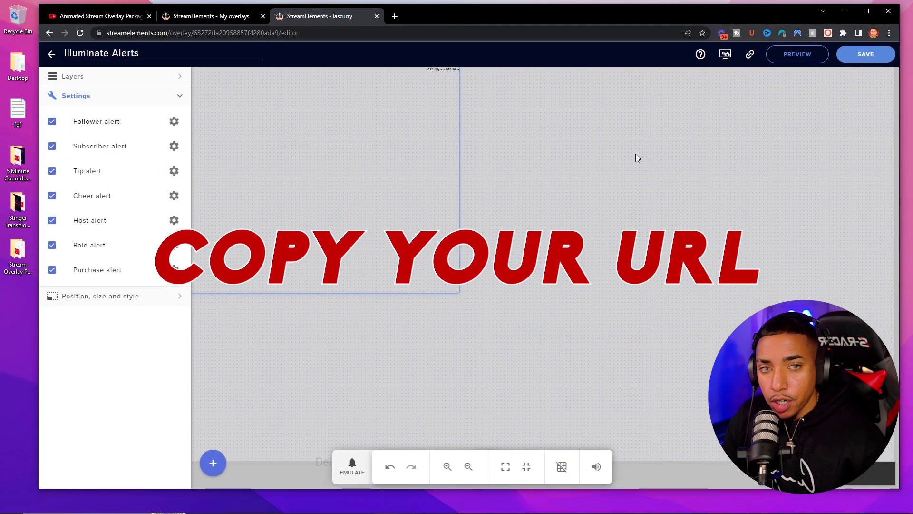
# Switch to Streamlabs Desktop and add a new browser source named Alerts to the Starting Soon scene
pyautogui.click(502, 503)
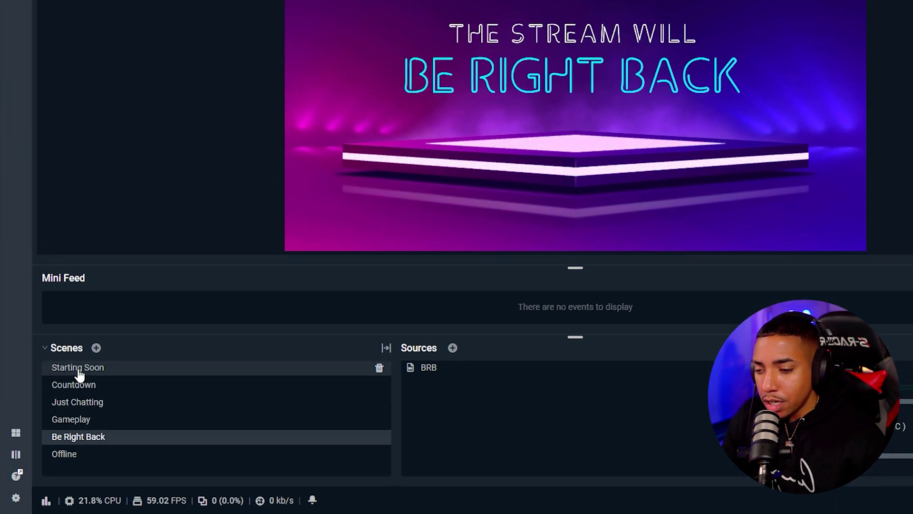
pyautogui.click(83, 375)
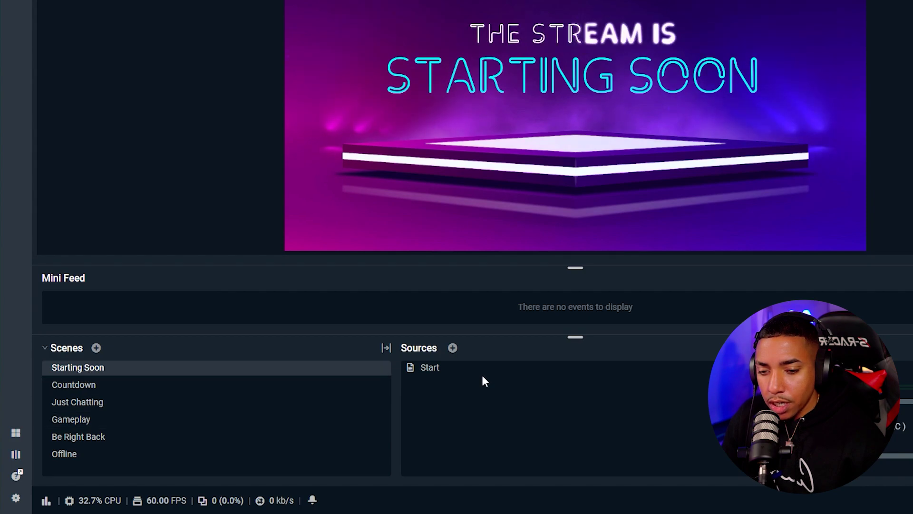
pyautogui.click(452, 348)
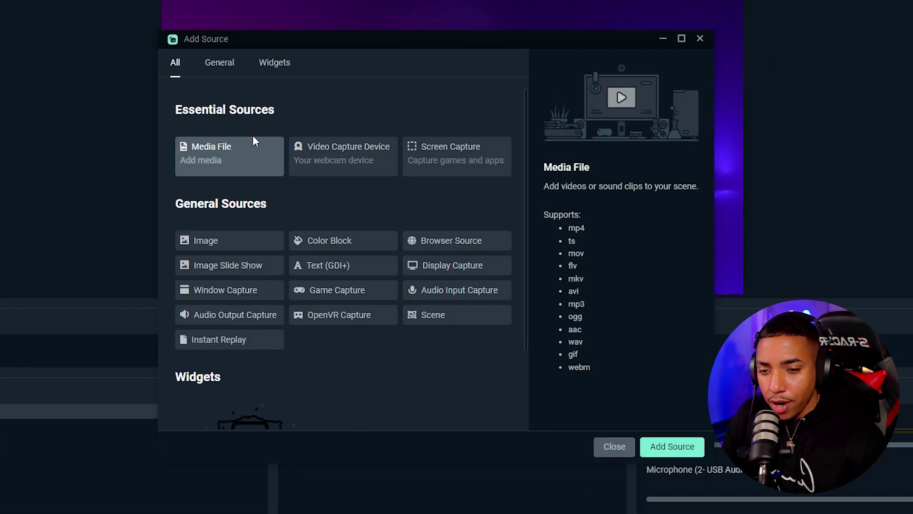
pyautogui.click(443, 245)
pyautogui.click(653, 452)
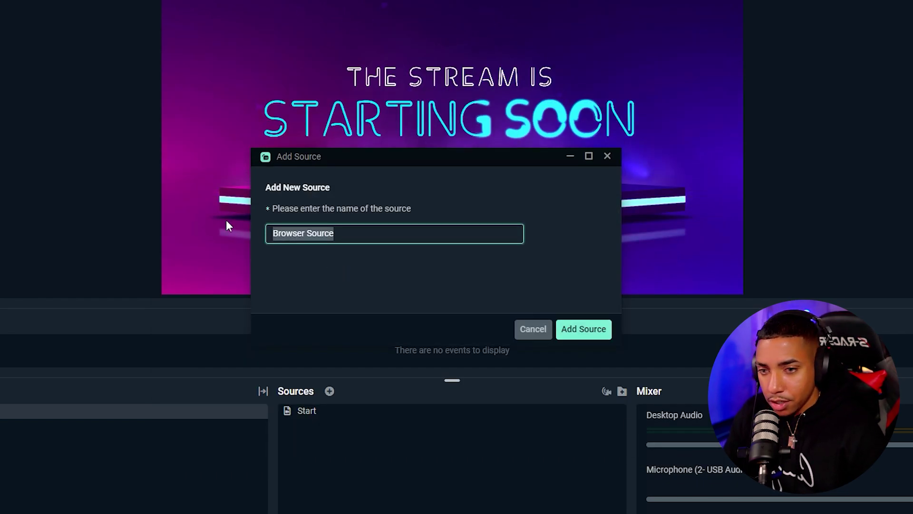
pyautogui.write('Alerts')
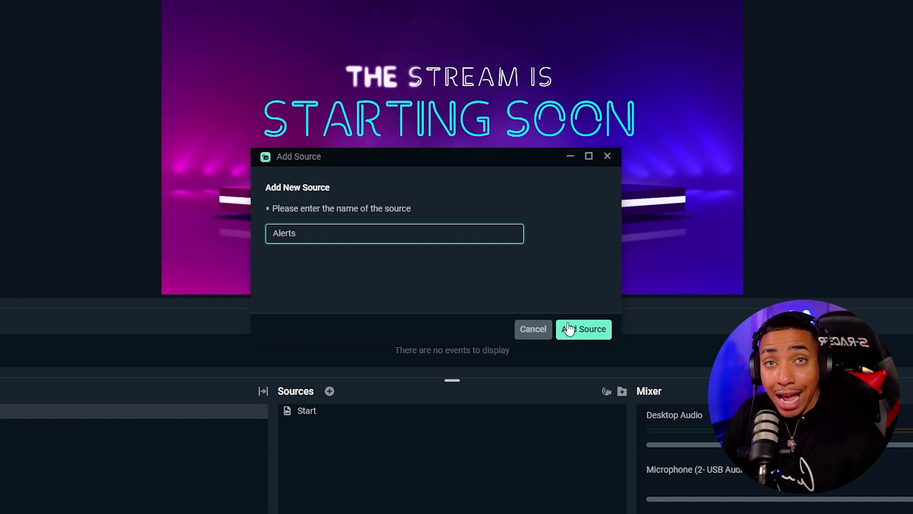
pyautogui.click(605, 329)
# Replace the Alerts source's default URL with the copied StreamElements overlay URL and close its settings
pyautogui.click(456, 190)
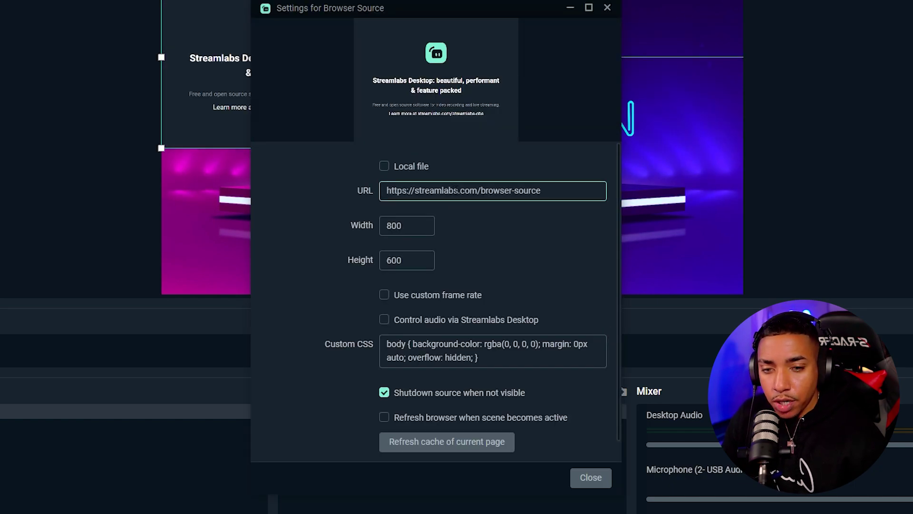
pyautogui.click(503, 218)
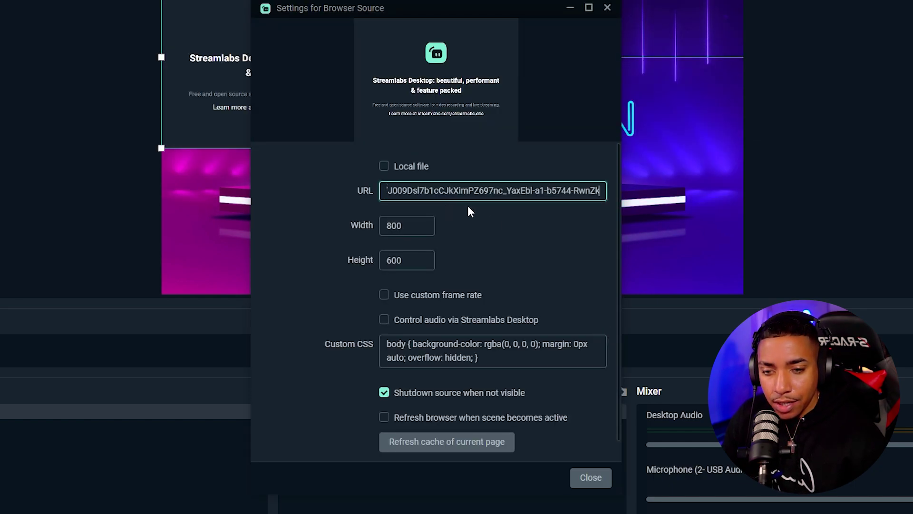
pyautogui.click(586, 480)
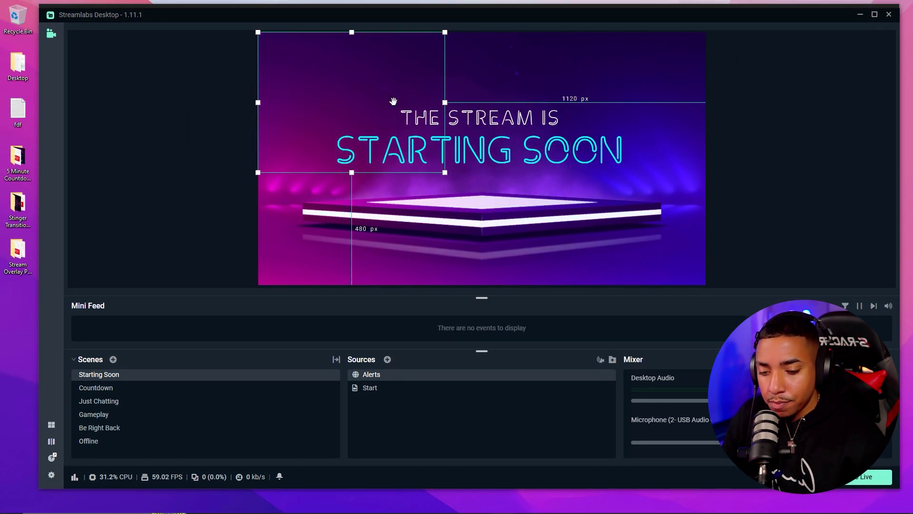
# Emulate a follower event in the StreamElements overlay and return to Streamlabs Desktop to check the alert on the Starting Soon scene
pyautogui.click(386, 504)
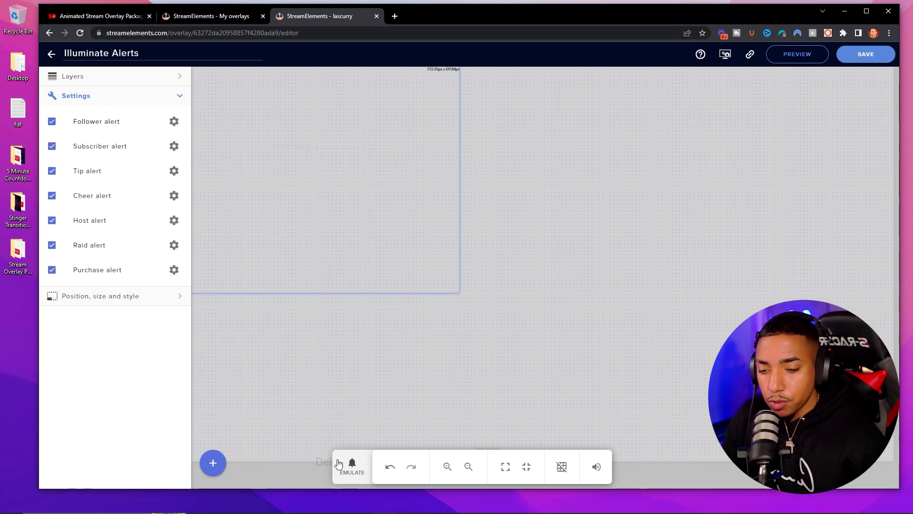
pyautogui.click(353, 471)
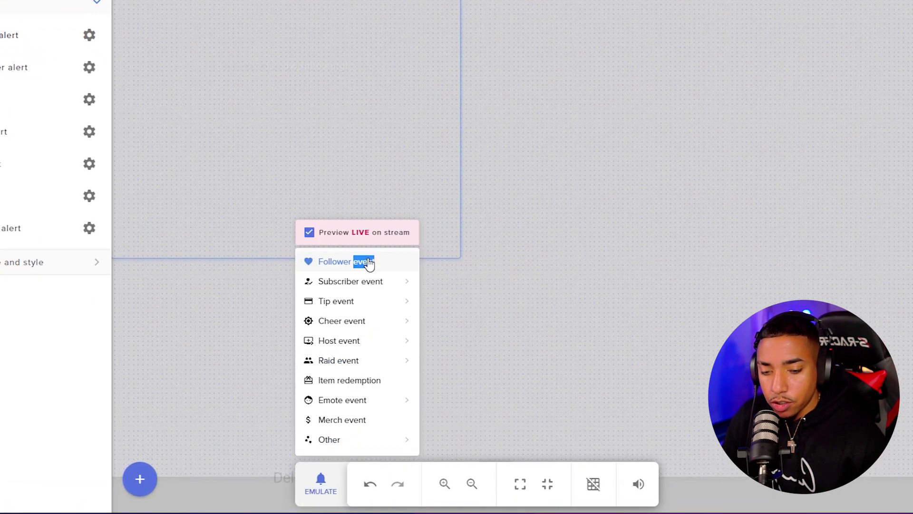
pyautogui.click(369, 262)
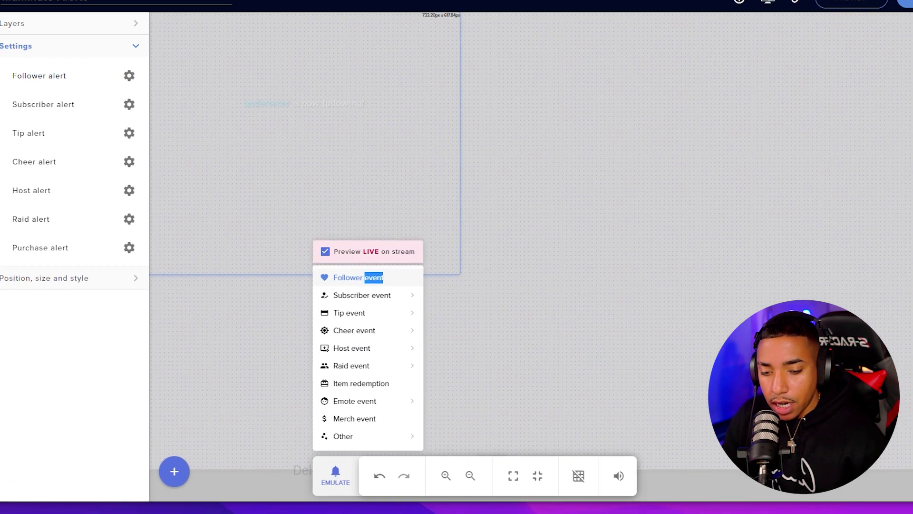
pyautogui.click(502, 504)
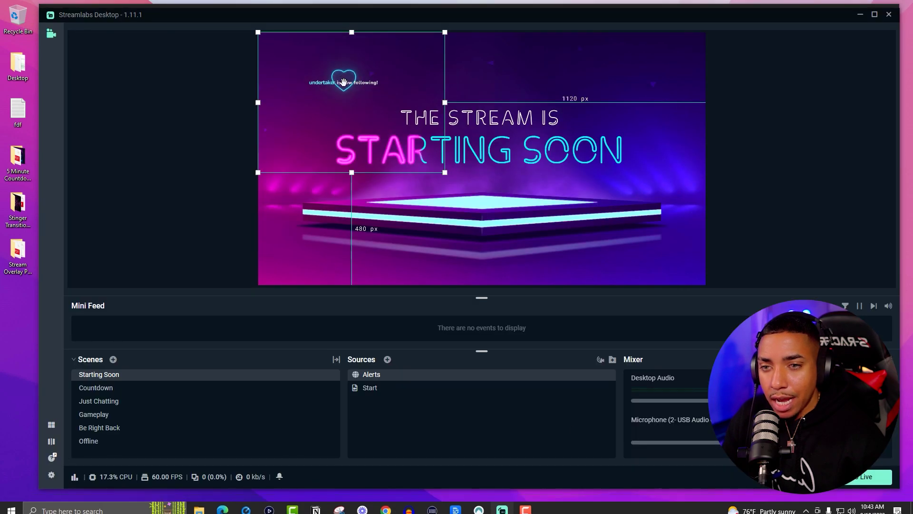
# Move the Alerts source to the Starting Soon scene's lower center, about 480 px from the top, and enlarge it to about 540 px from the left
pyautogui.moveTo(516, 89); pyautogui.dragTo(526, 88)
pyautogui.moveTo(400, 138); pyautogui.dragTo(388, 137)
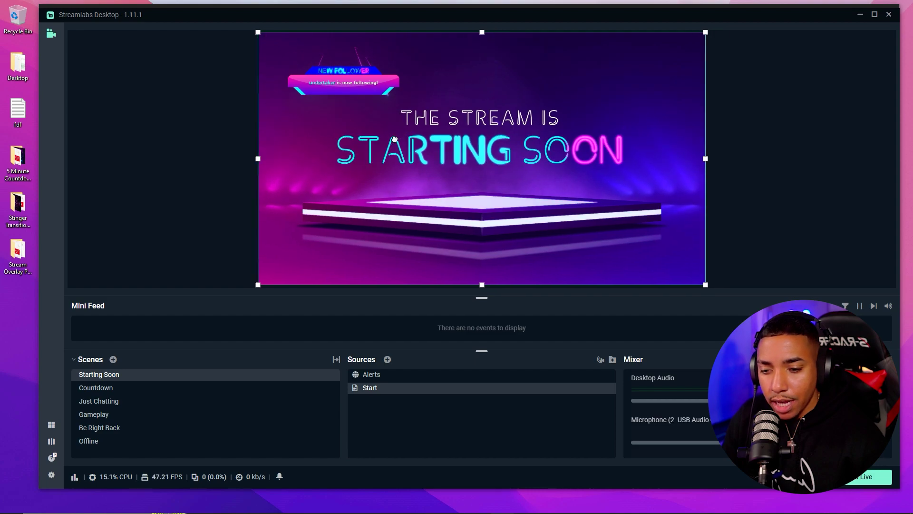
pyautogui.click(372, 375)
pyautogui.moveTo(333, 72); pyautogui.dragTo(453, 78)
pyautogui.moveTo(472, 211); pyautogui.dragTo(495, 191)
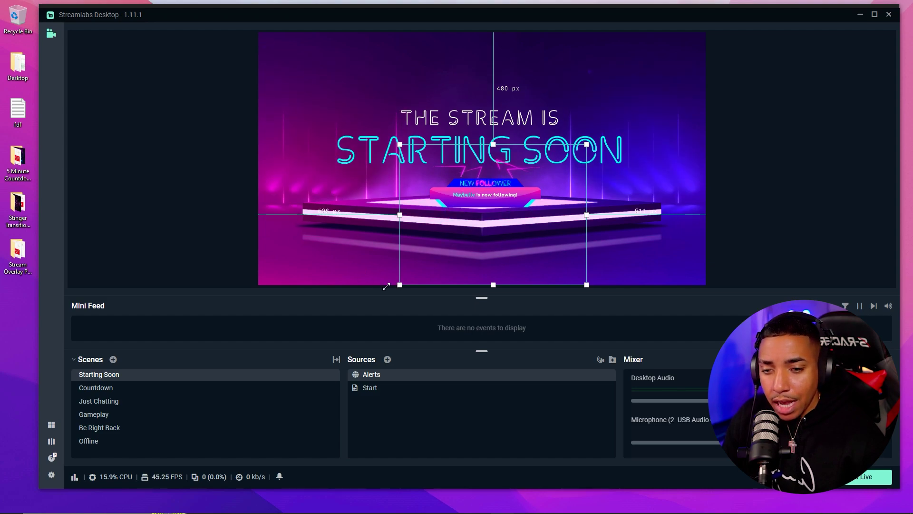
pyautogui.moveTo(368, 298); pyautogui.dragTo(367, 298)
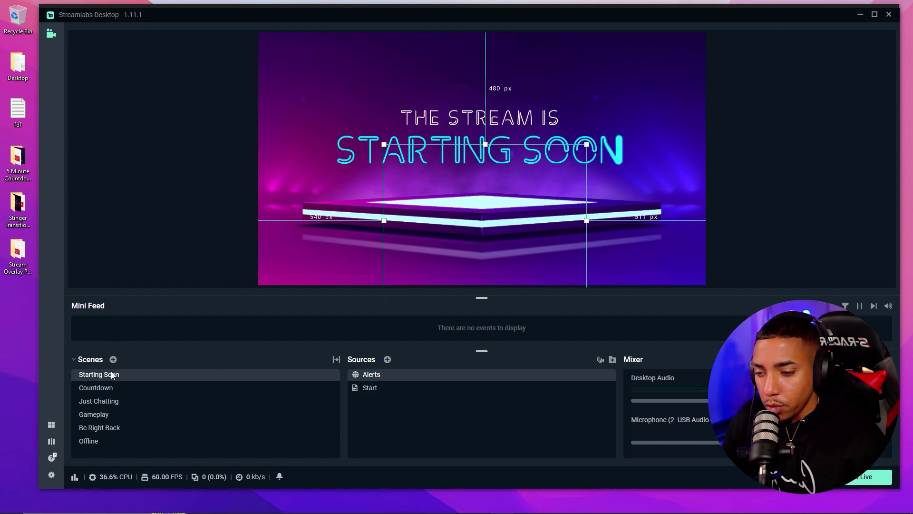
# Add the existing Alerts browser source to the Countdown scene
pyautogui.click(117, 389)
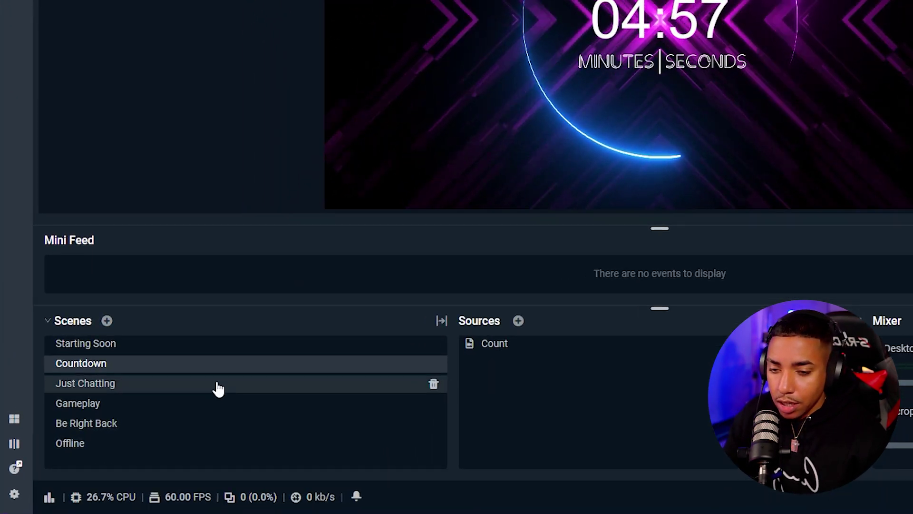
pyautogui.click(518, 321)
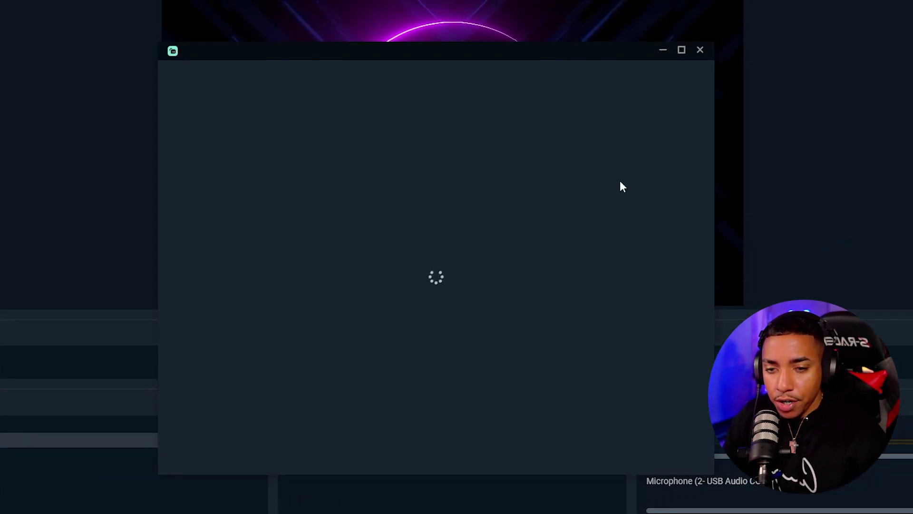
pyautogui.click(446, 259)
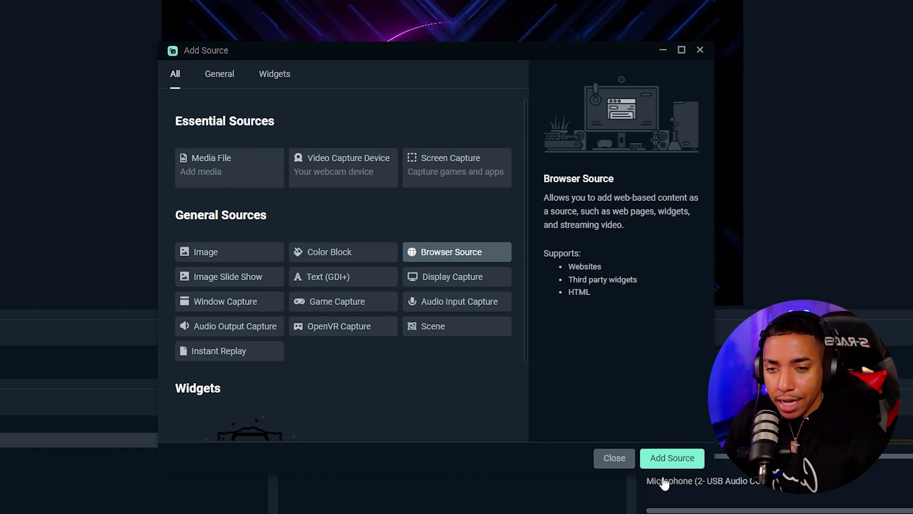
pyautogui.click(675, 457)
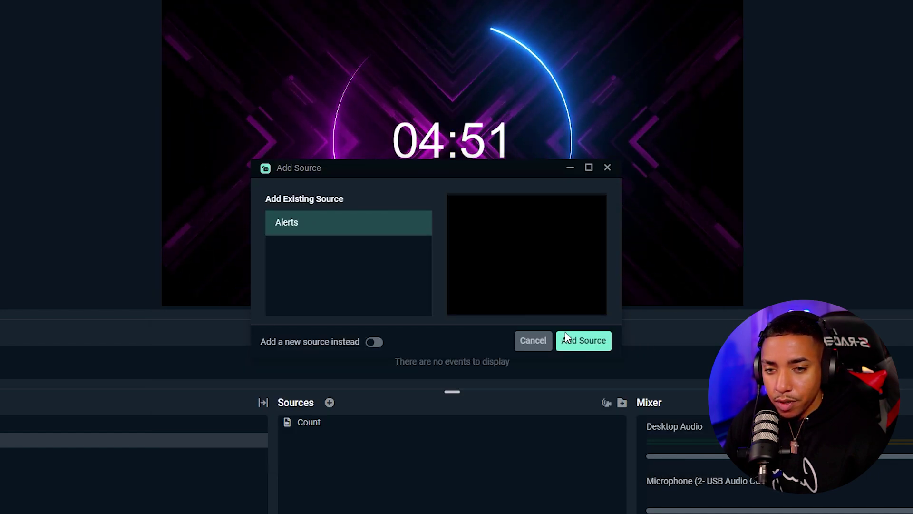
pyautogui.click(579, 342)
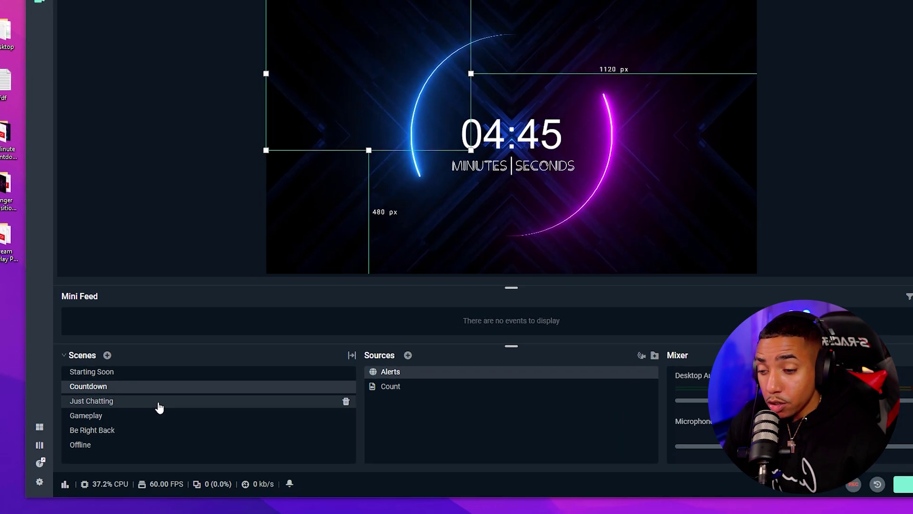
# Add the existing Alerts browser source to the Just Chatting scene
pyautogui.click(119, 402)
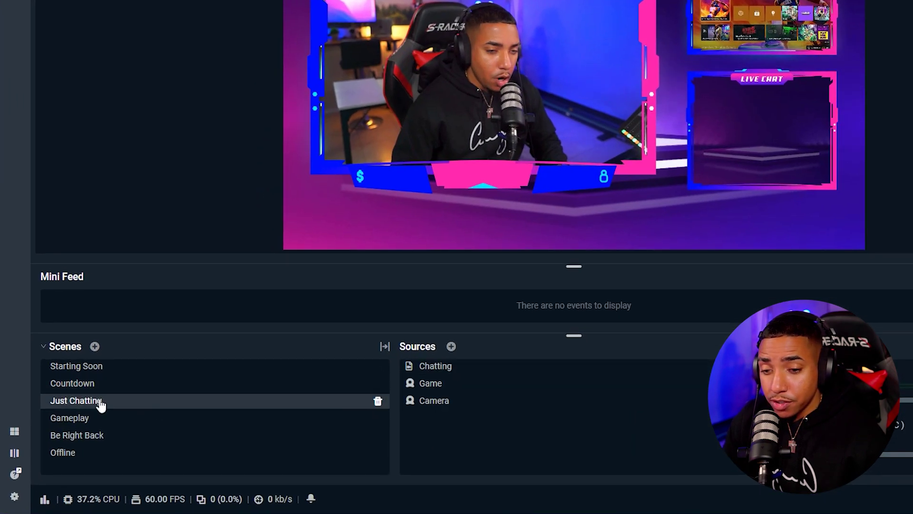
pyautogui.click(451, 347)
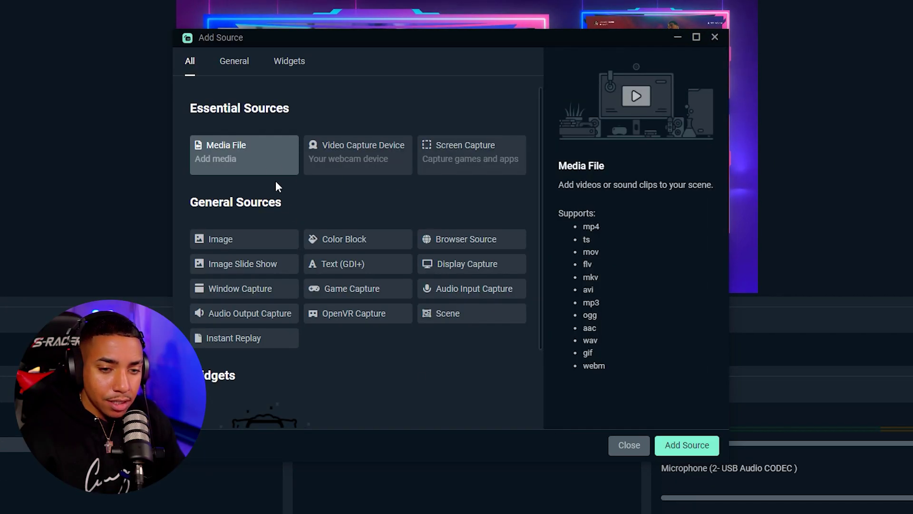
pyautogui.click(488, 245)
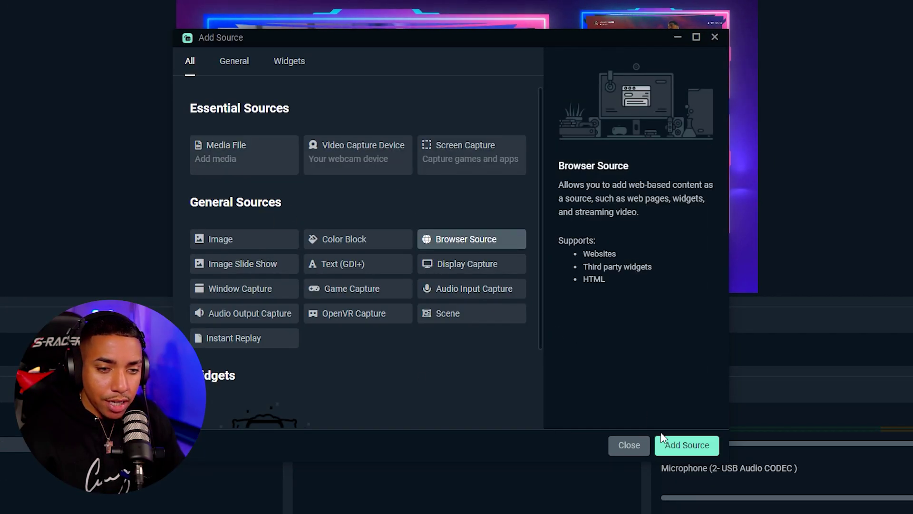
pyautogui.click(688, 444)
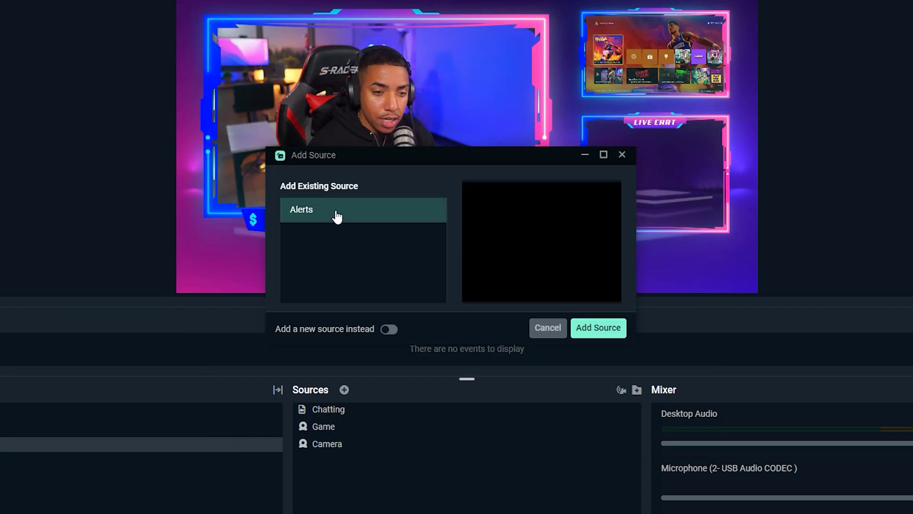
pyautogui.click(600, 331)
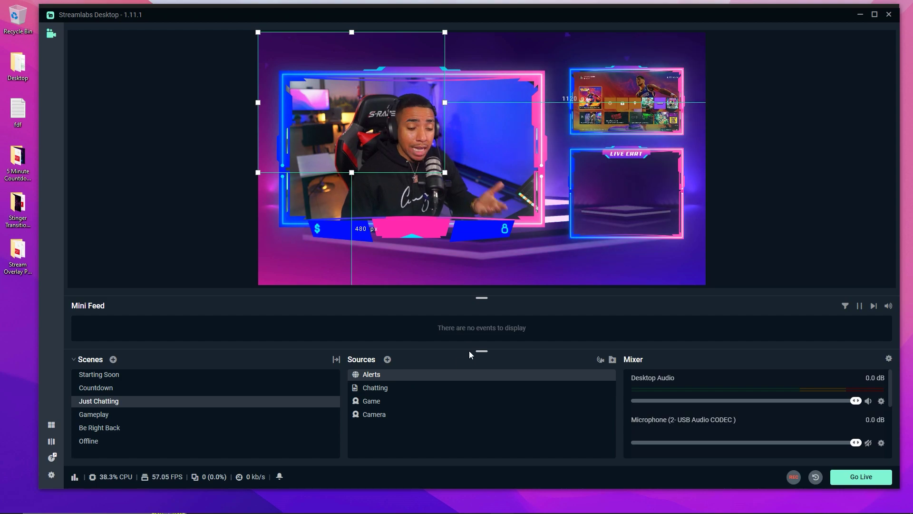
# Add the existing Alerts browser source to the Gameplay scene
pyautogui.click(169, 415)
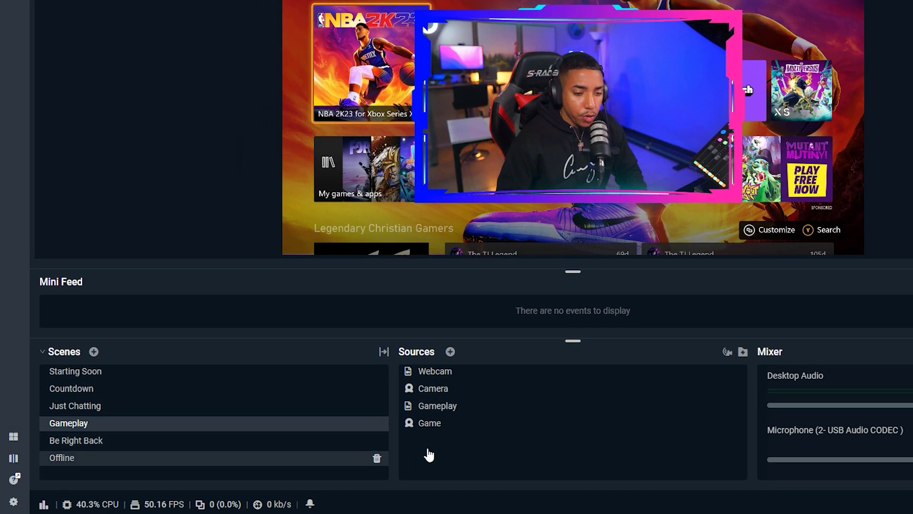
pyautogui.click(451, 352)
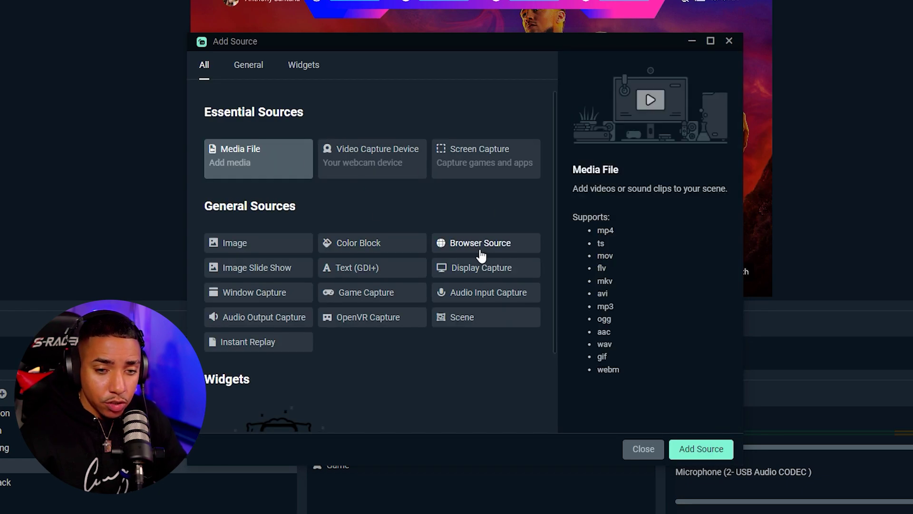
pyautogui.click(478, 250)
pyautogui.click(695, 451)
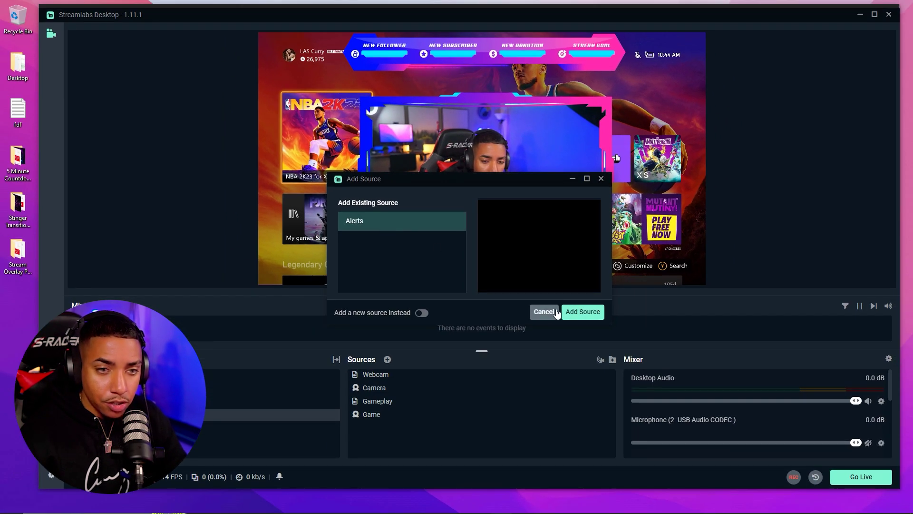
pyautogui.click(571, 312)
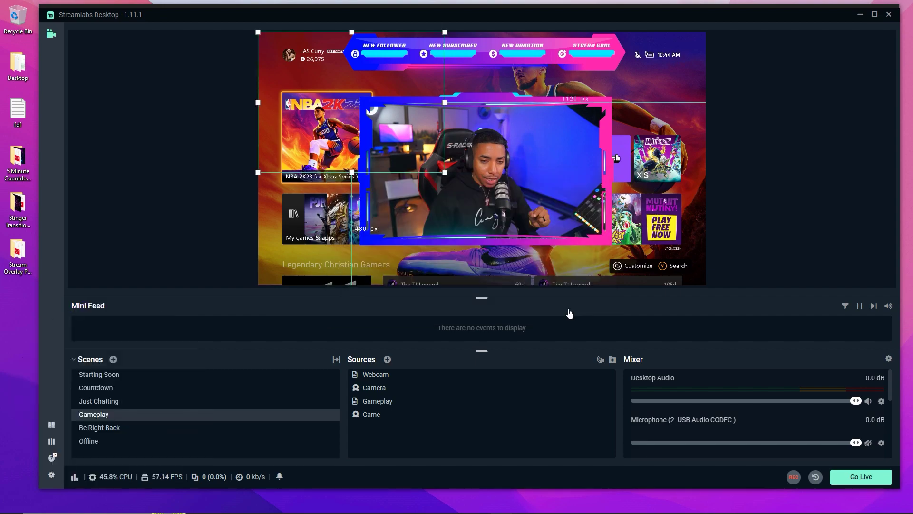
# Add the existing Alerts browser source to the Be Right Back scene
pyautogui.click(121, 428)
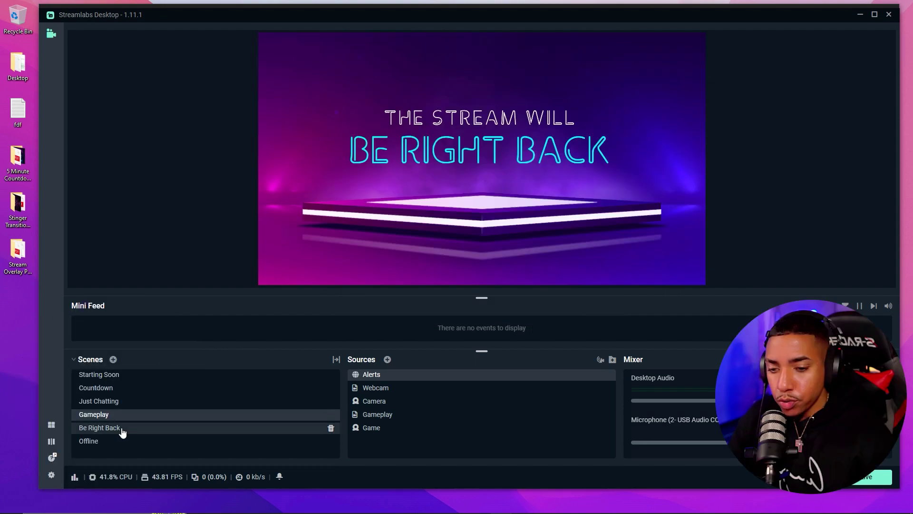
pyautogui.click(387, 360)
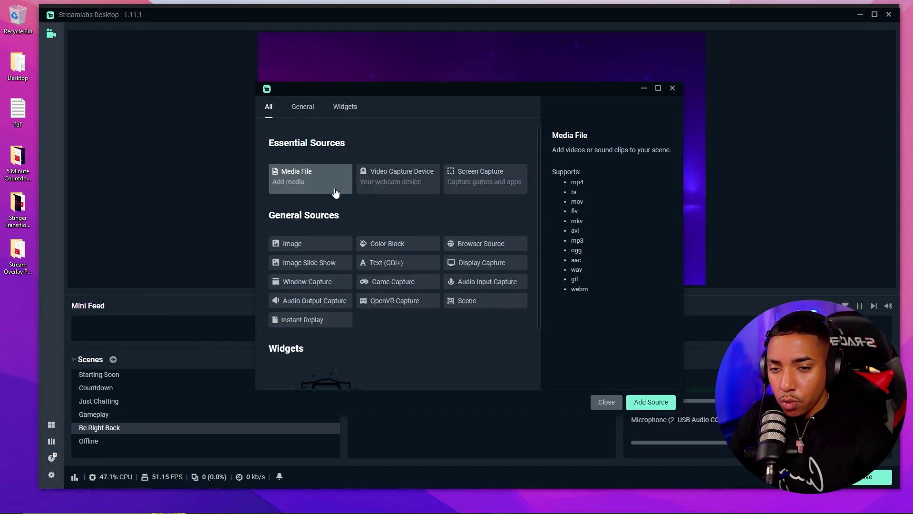
pyautogui.click(481, 245)
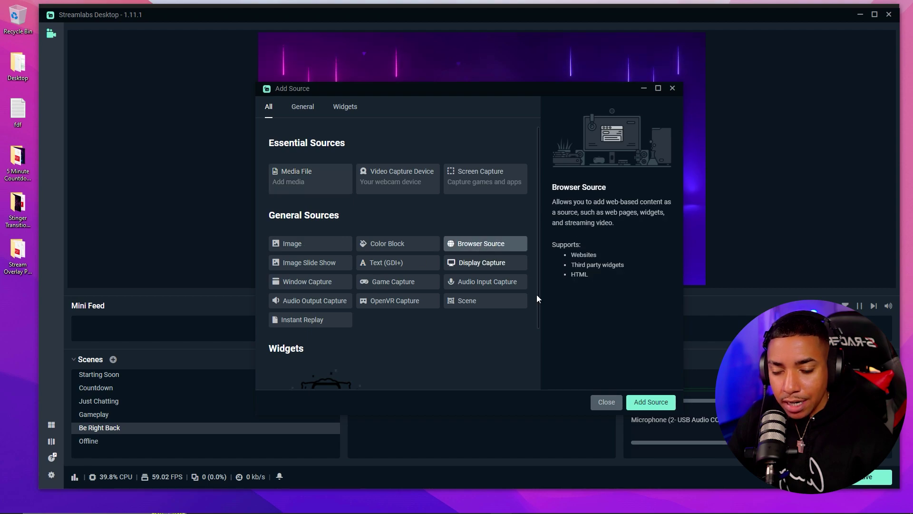
pyautogui.click(650, 404)
pyautogui.click(574, 311)
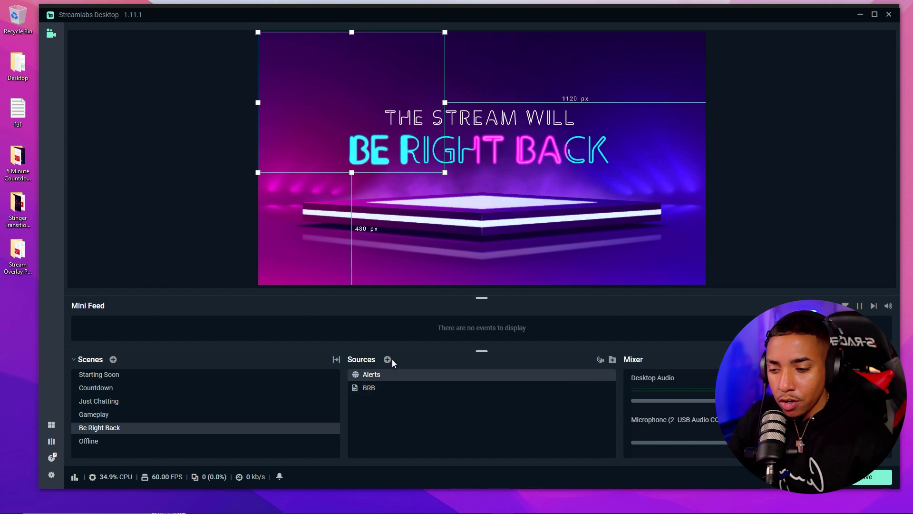
# Add the existing Alerts browser source to the Offline scene
pyautogui.click(195, 442)
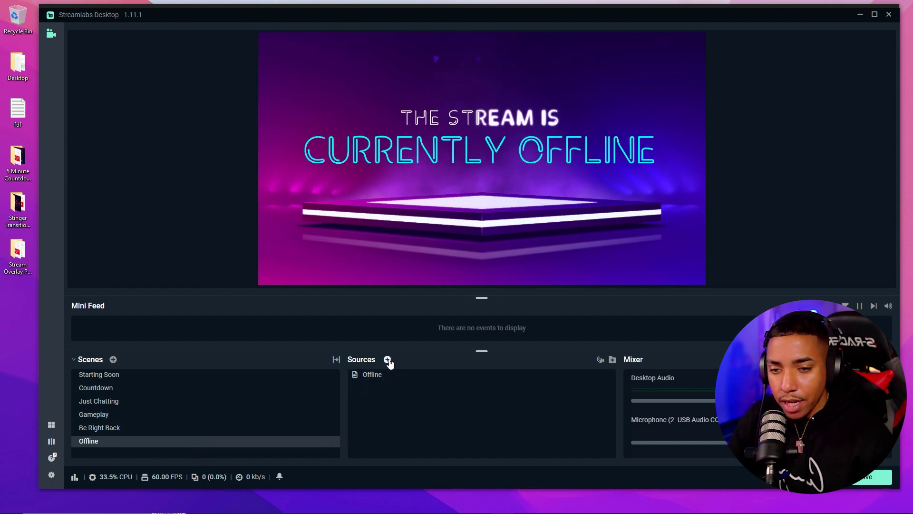
pyautogui.click(388, 360)
pyautogui.click(496, 254)
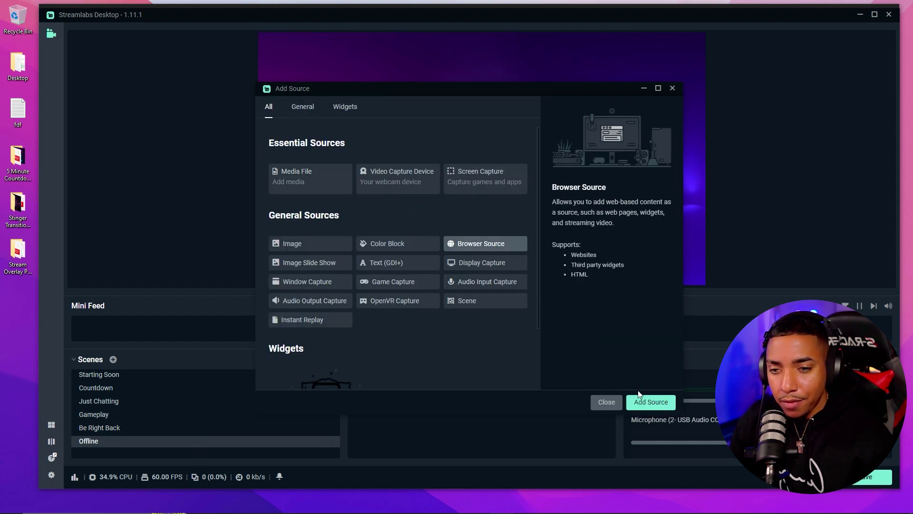
pyautogui.click(642, 399)
pyautogui.click(600, 315)
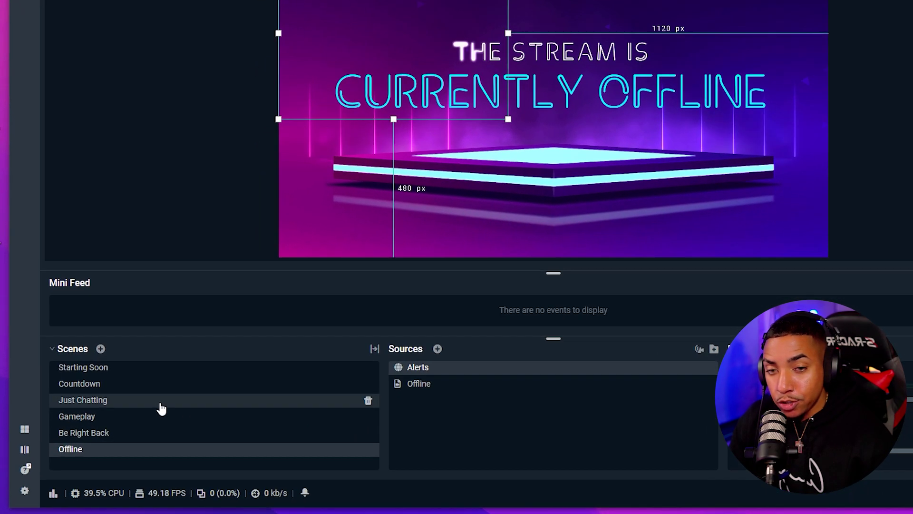
# Select the Just Chatting scene, switch to StreamElements and start a new 1080p overlay, closing the Illuminate Alerts editor
pyautogui.click(157, 402)
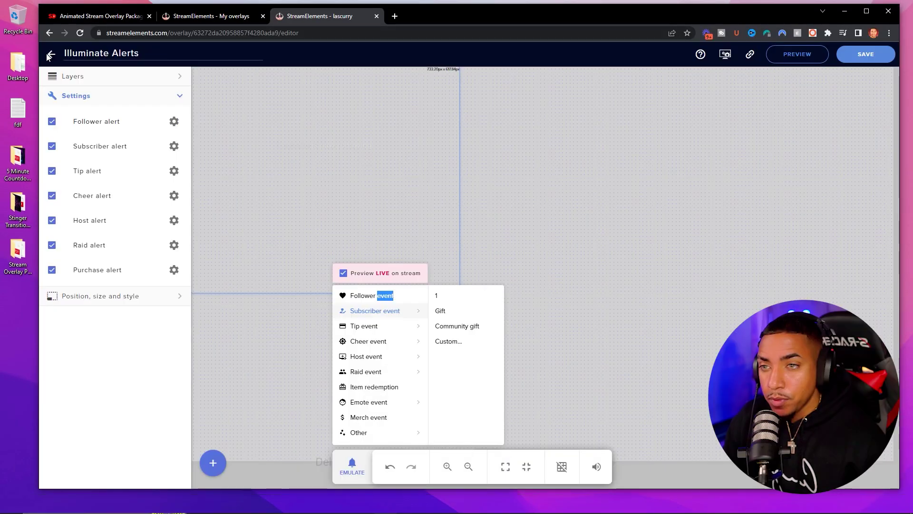
pyautogui.click(209, 15)
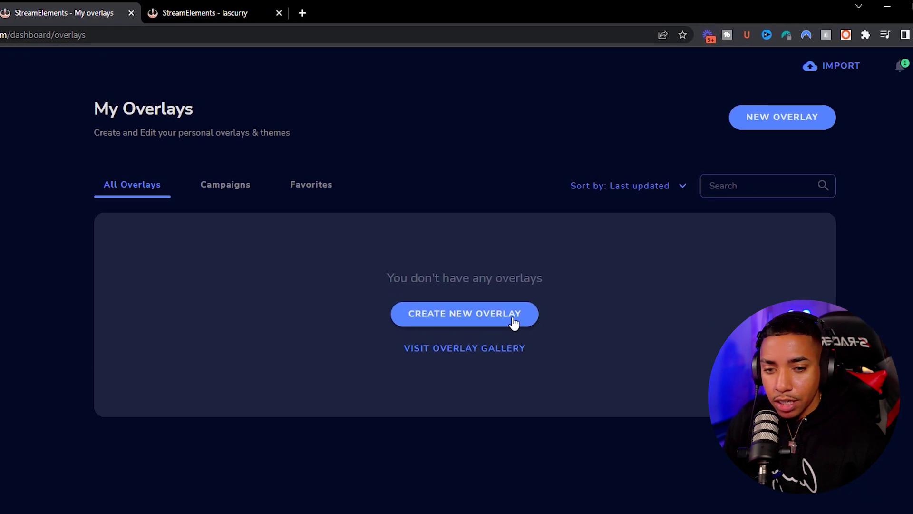
pyautogui.click(625, 314)
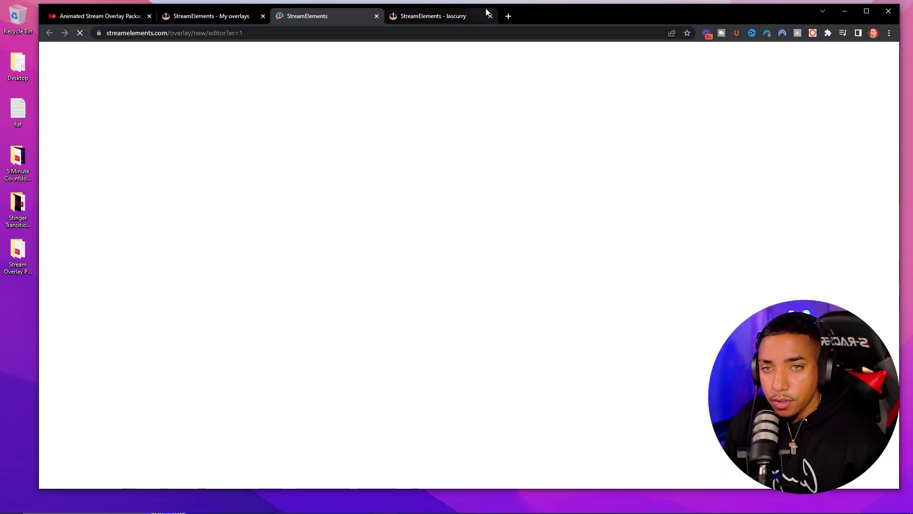
pyautogui.click(490, 17)
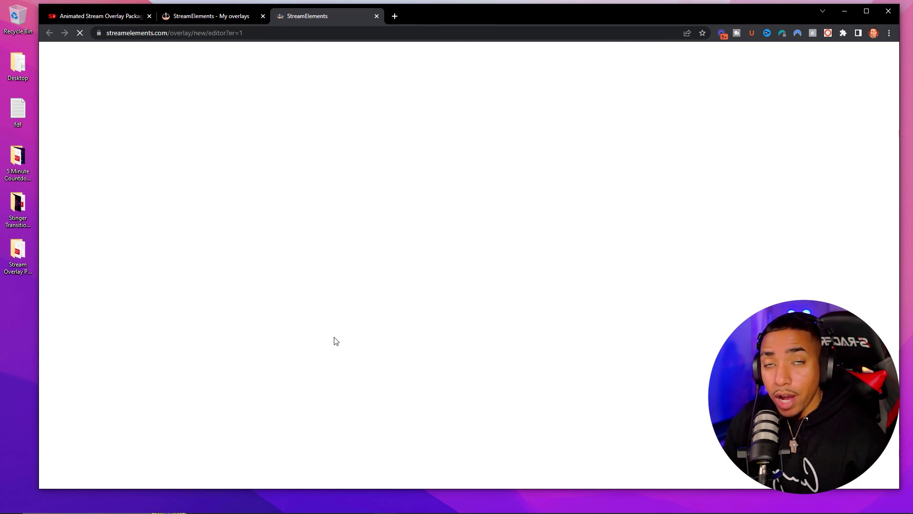
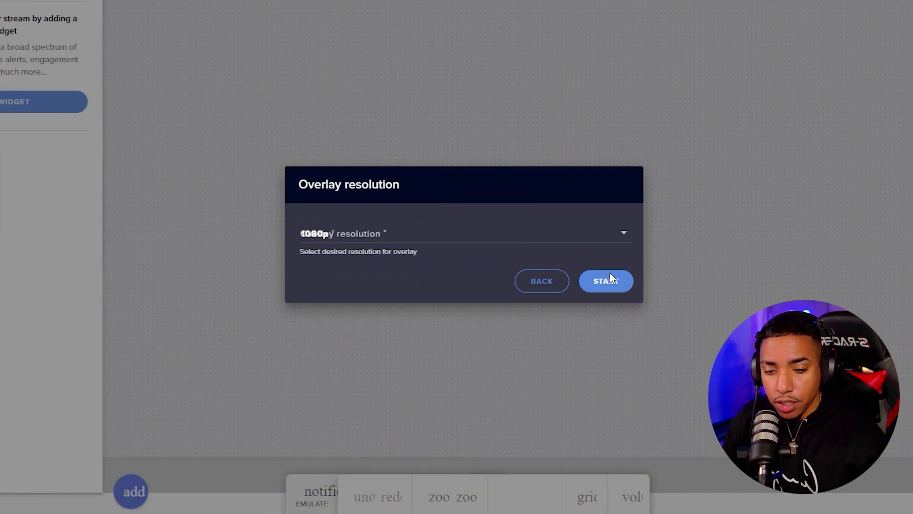
pyautogui.click(606, 281)
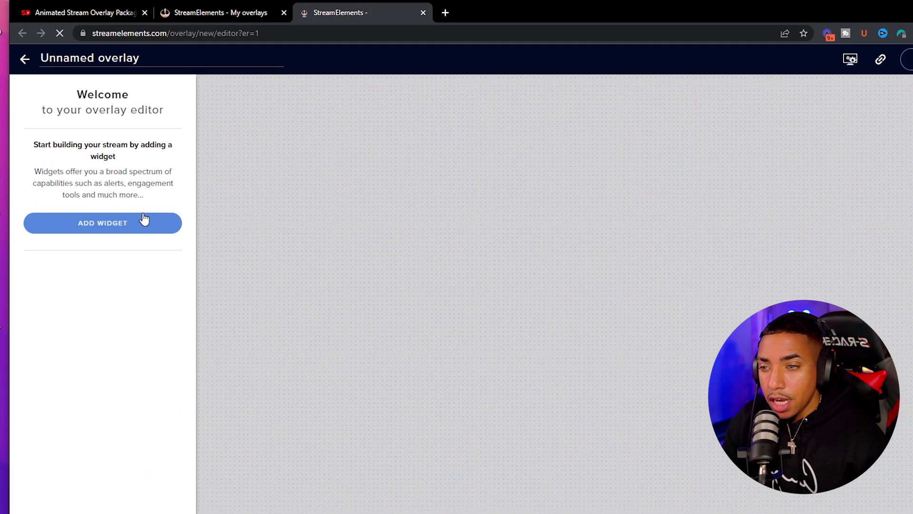
# Add the stream tools widget Your stream's chat to the unnamed overlay
pyautogui.click(38, 134)
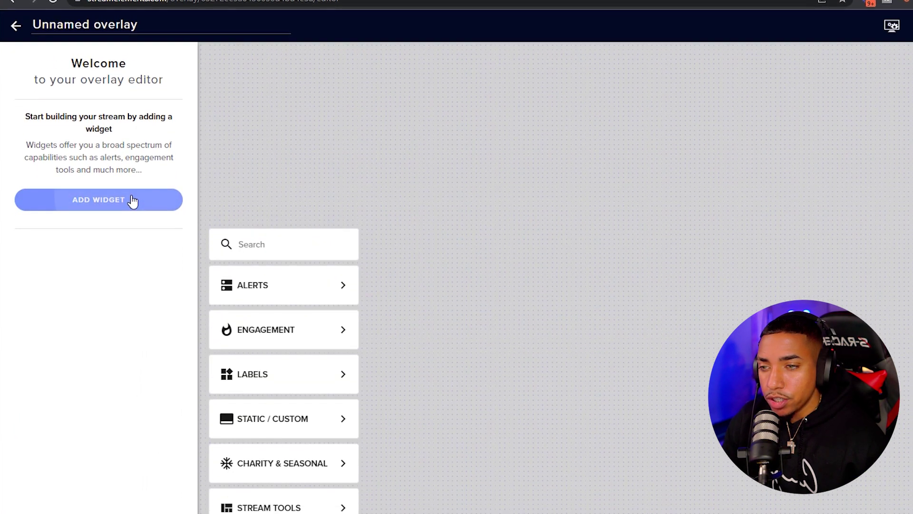
pyautogui.moveTo(302, 505)
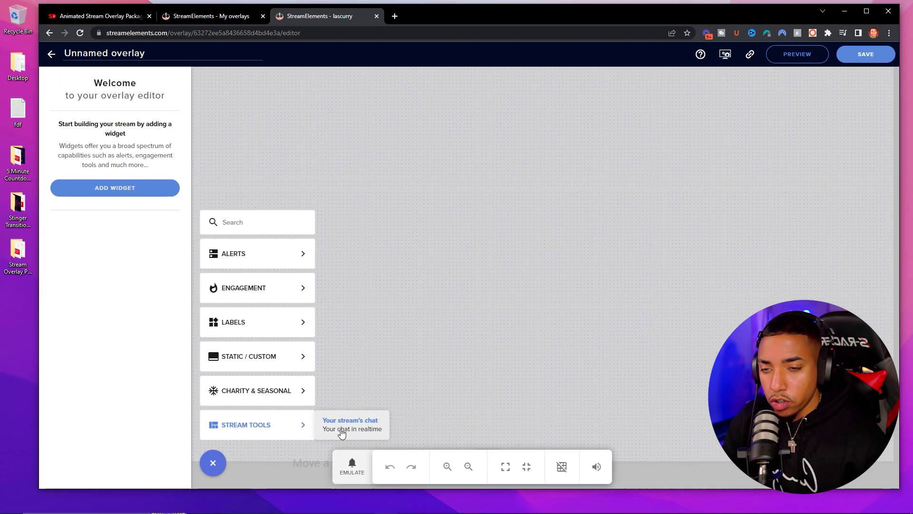
pyautogui.click(393, 448)
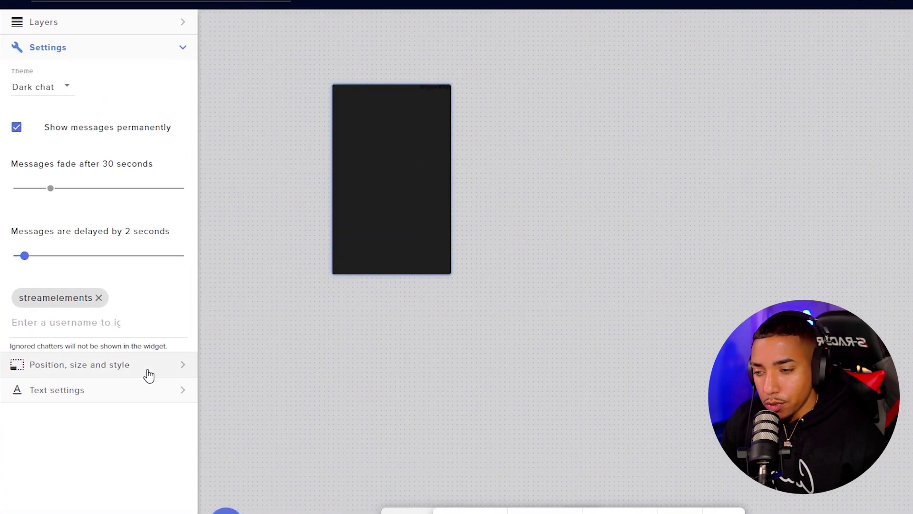
# Open the chat widget's position and size settings and check the Live Chat frame on the Just Chatting scene in Streamlabs Desktop
pyautogui.click(148, 374)
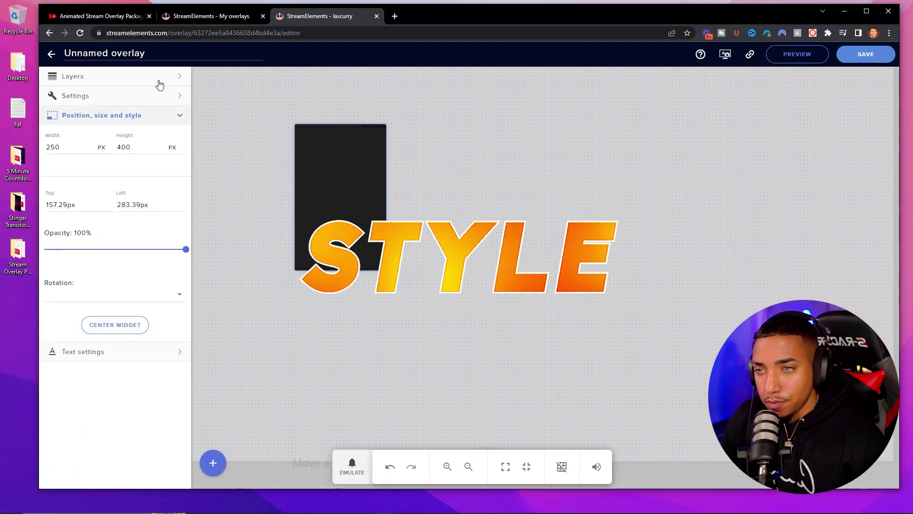
pyautogui.moveTo(537, 509)
pyautogui.click(503, 505)
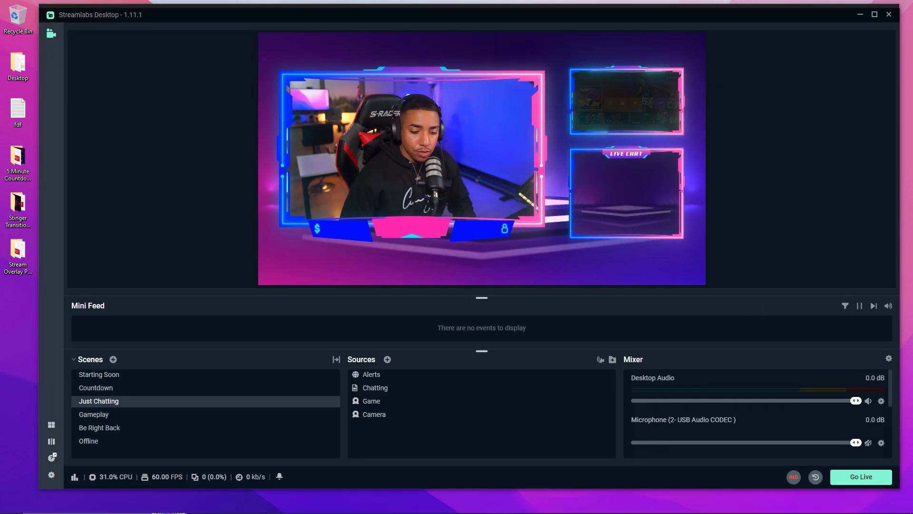
pyautogui.click(386, 504)
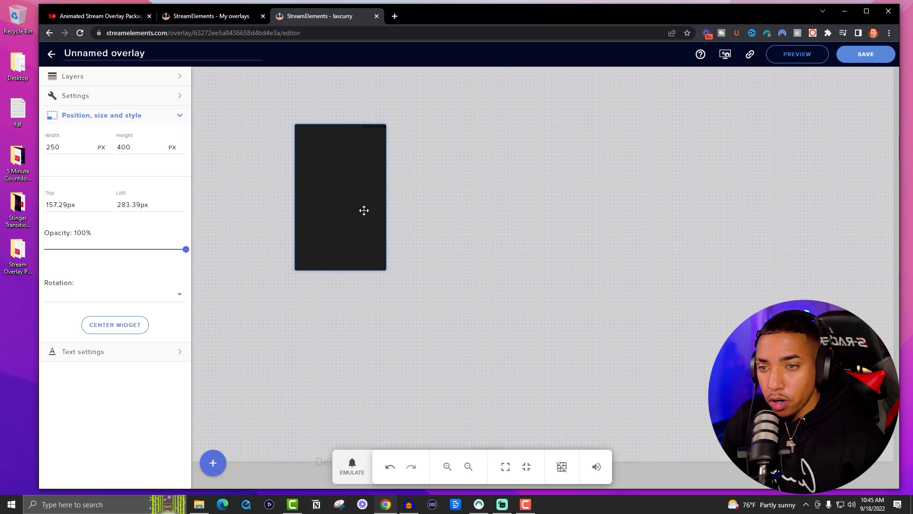
# Try widths of 500, 300 and 345 px for the chat widget in the StreamElements overlay
pyautogui.moveTo(62, 151); pyautogui.dragTo(44, 147)
pyautogui.write('500')
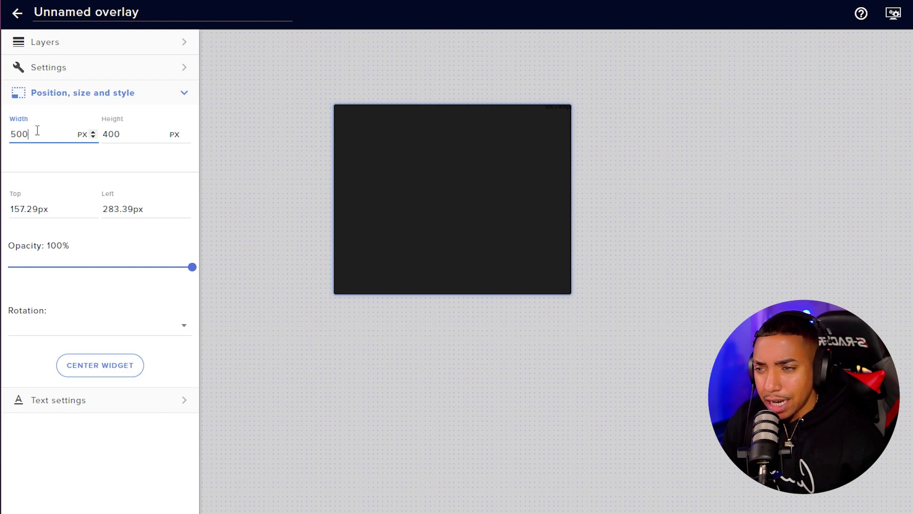
pyautogui.write('300')
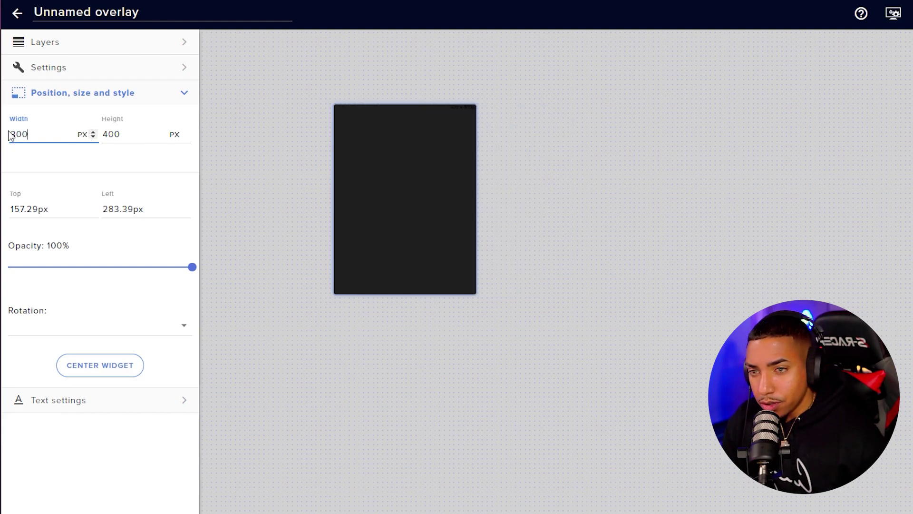
pyautogui.press('BackSpace')
pyautogui.press('BackSpace')
pyautogui.write('450')
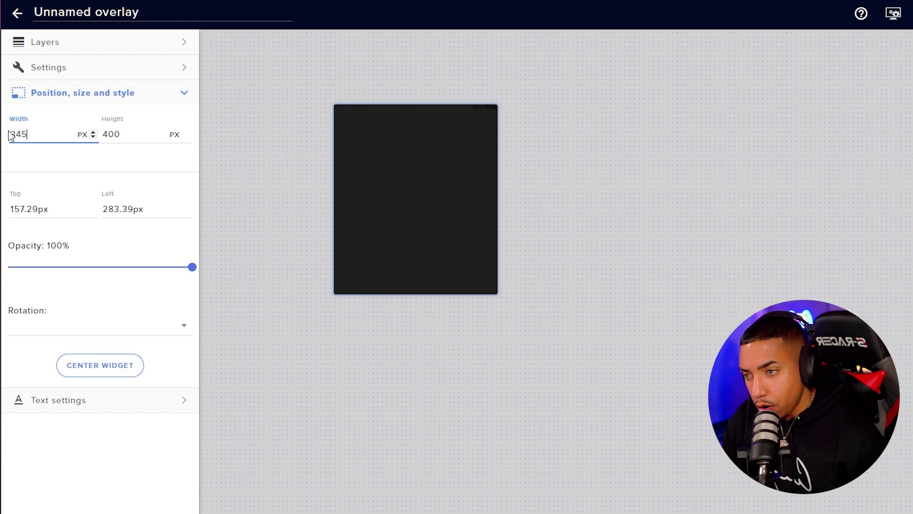
pyautogui.press('BackSpace')
pyautogui.press('BackSpace')
pyautogui.press('BackSpace')
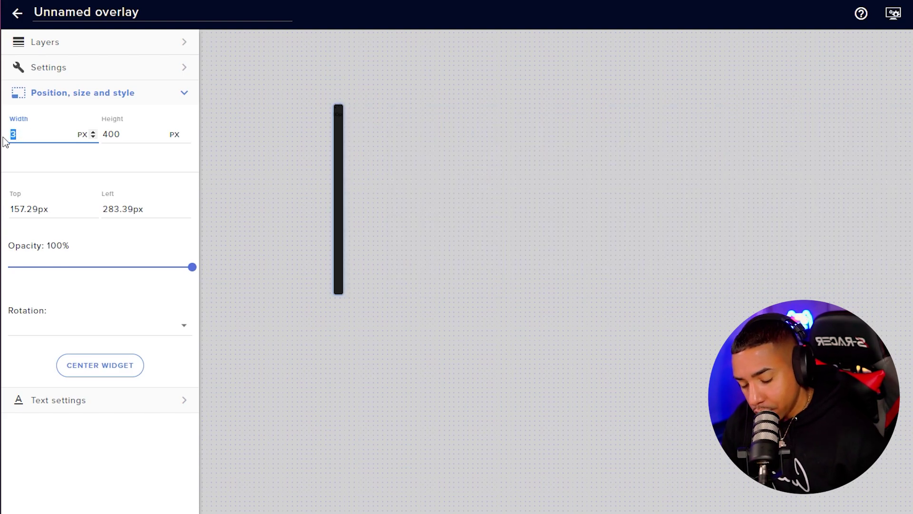
# Set the chat widget's width to 500 px and lower its opacity slightly below 100%
pyautogui.write('500')
pyautogui.click(490, 407)
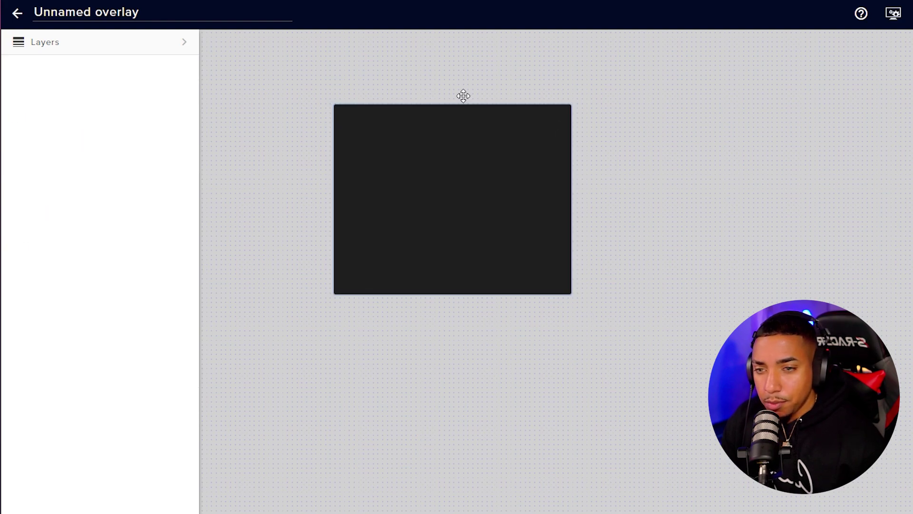
pyautogui.click(109, 64)
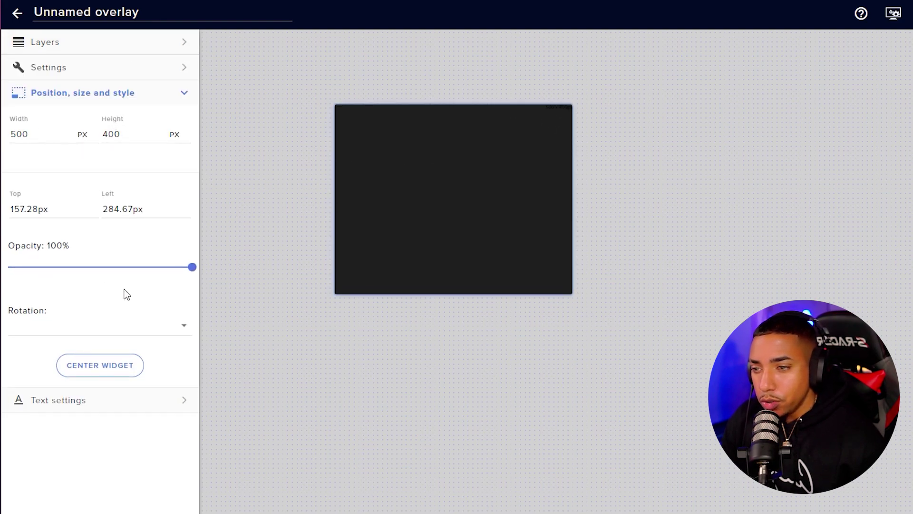
pyautogui.moveTo(193, 267)
pyautogui.mouseDown()
pyautogui.moveTo(114, 267)
pyautogui.moveTo(180, 271)
pyautogui.mouseUp()
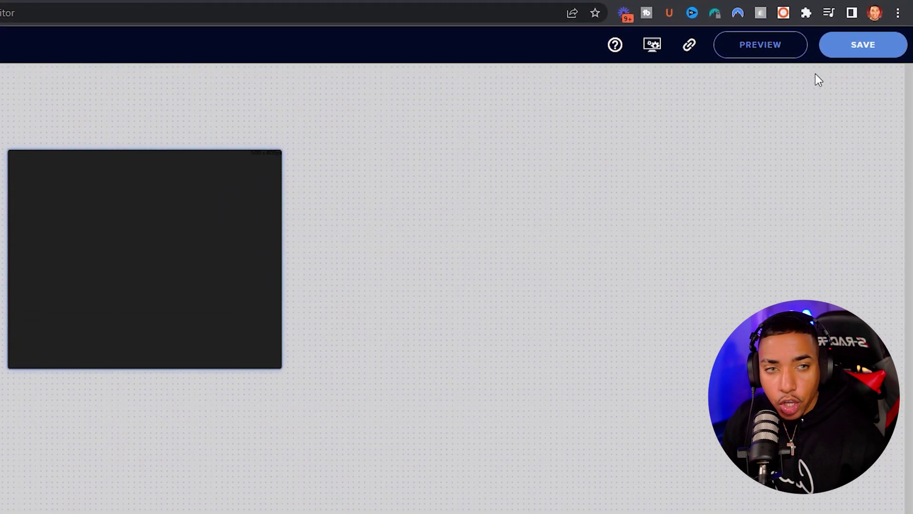
# Save the StreamElements overlay under the name Chat and switch to Streamlabs Desktop
pyautogui.hotkey('ctrl', 's')
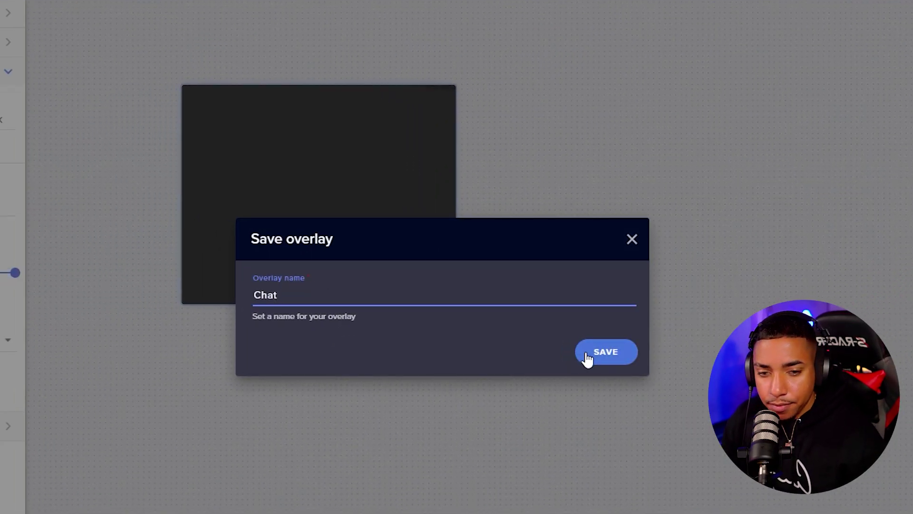
pyautogui.click(601, 352)
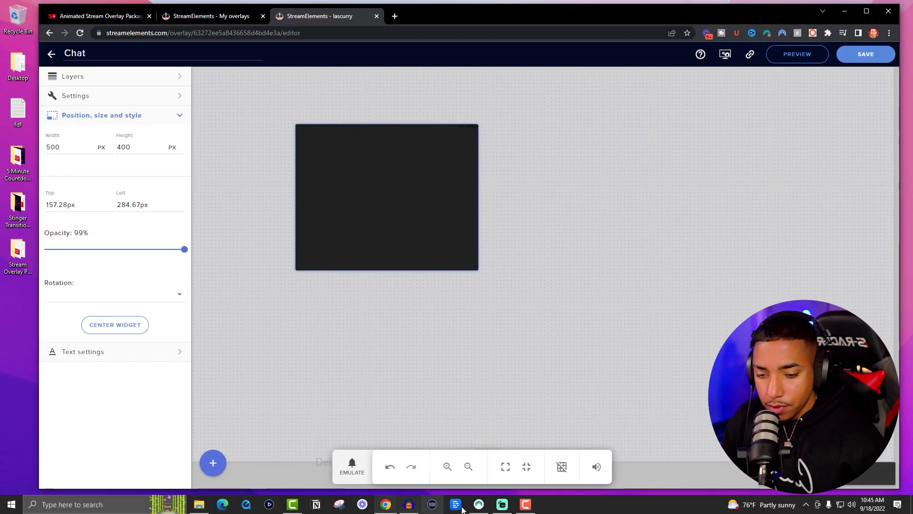
pyautogui.click(502, 504)
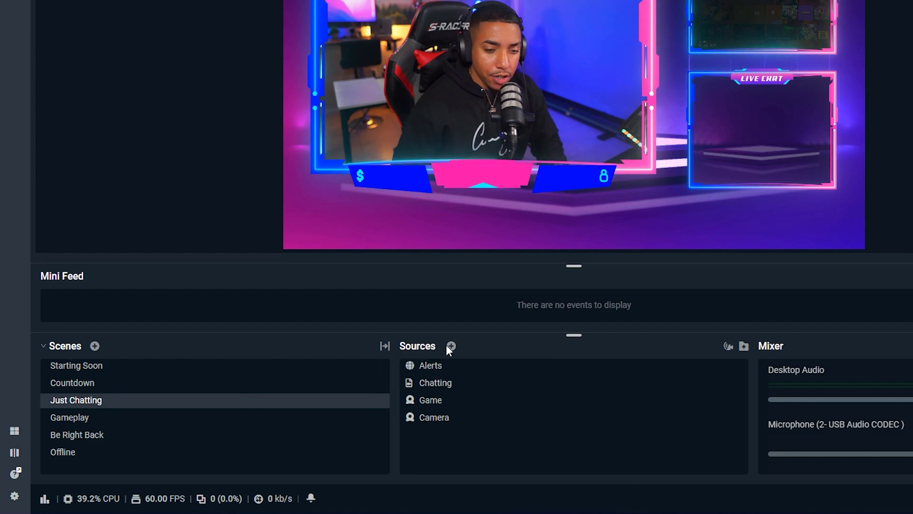
# Add a new Browser Source named Chat to the Just Chatting scene
pyautogui.click(450, 346)
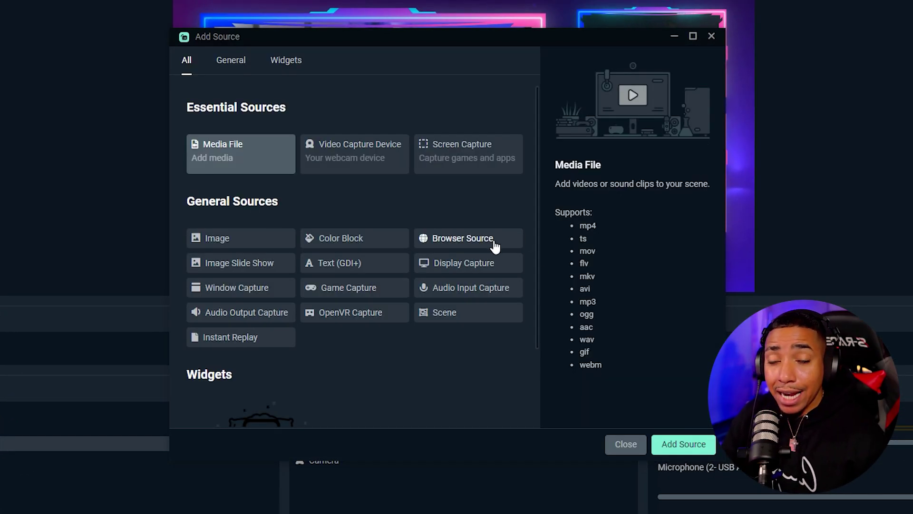
pyautogui.click(494, 244)
pyautogui.click(687, 445)
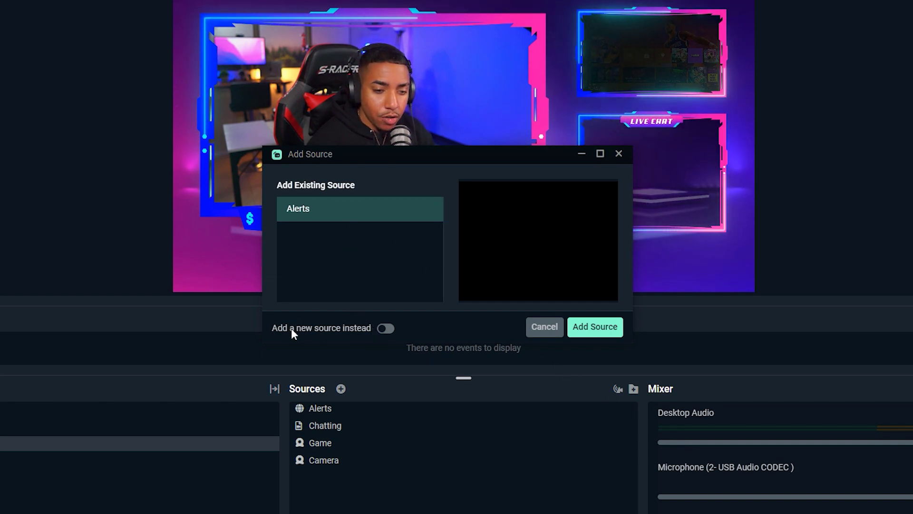
pyautogui.click(384, 333)
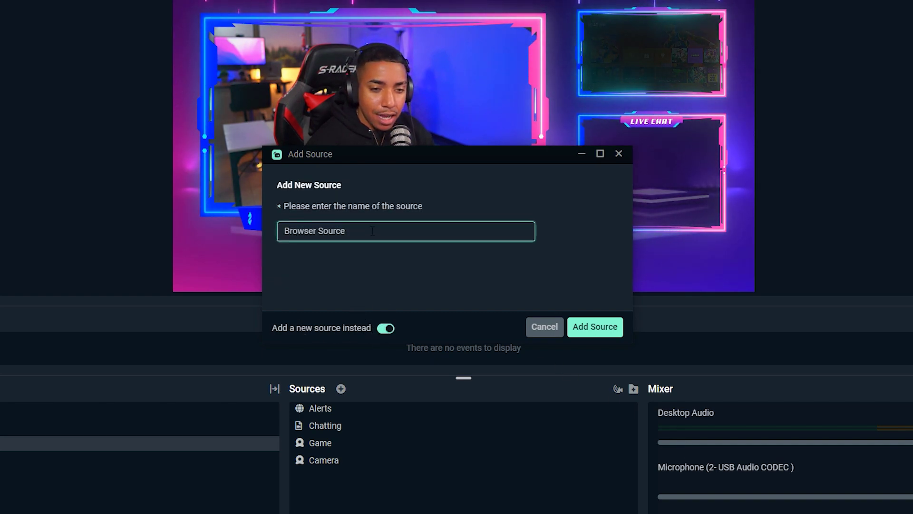
pyautogui.write('Chat')
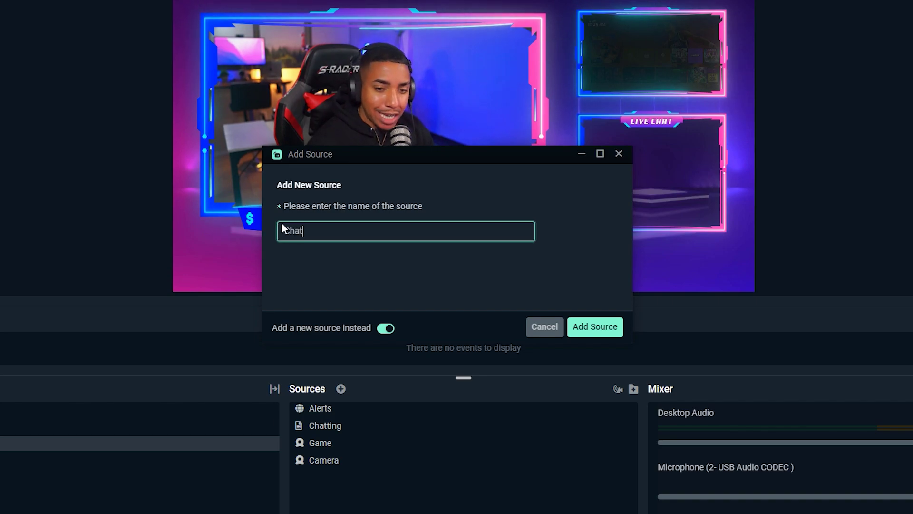
pyautogui.click(619, 329)
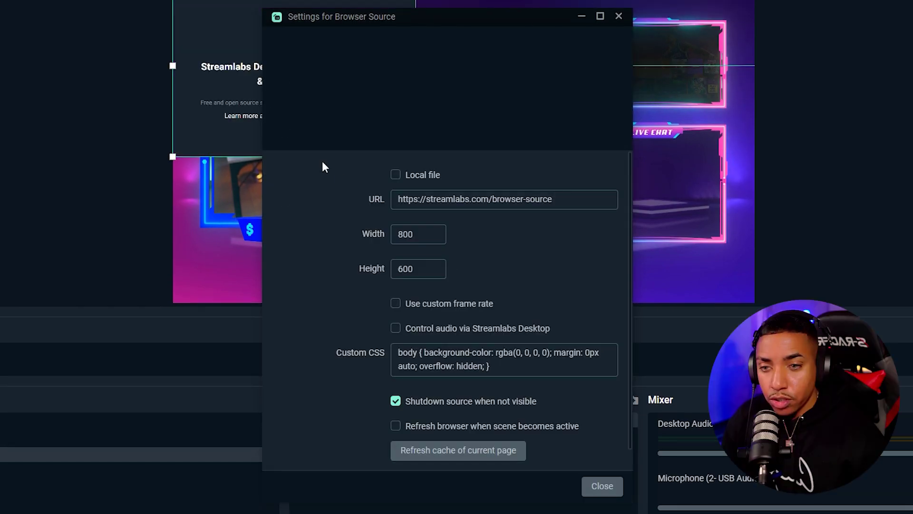
# Replace the Chat source's URL with the copied StreamElements overlay link and close its settings
pyautogui.click(468, 204)
pyautogui.hotkey('ctrl', 'a')
pyautogui.rightClick(467, 206)
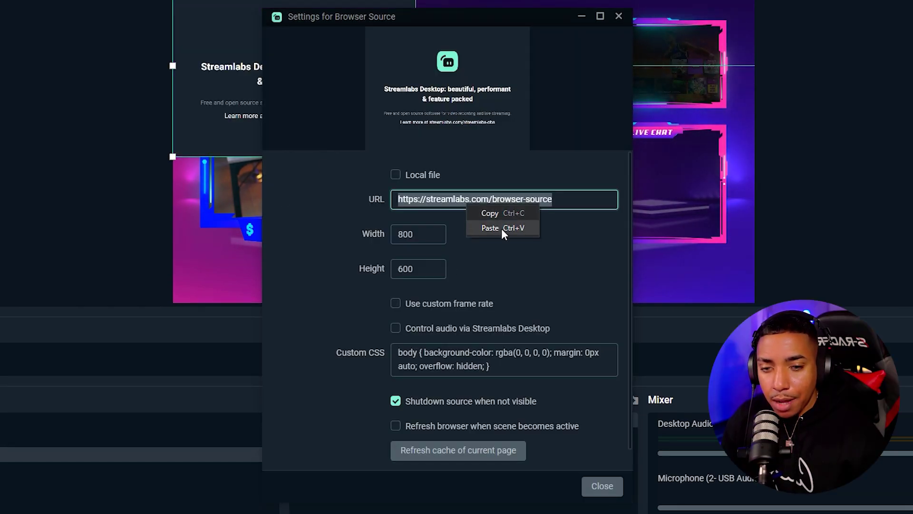
pyautogui.click(503, 230)
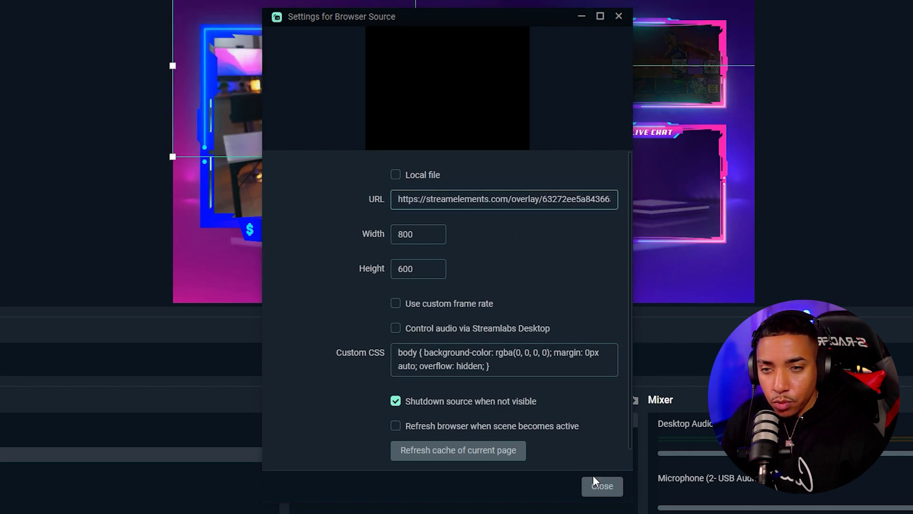
pyautogui.click(591, 475)
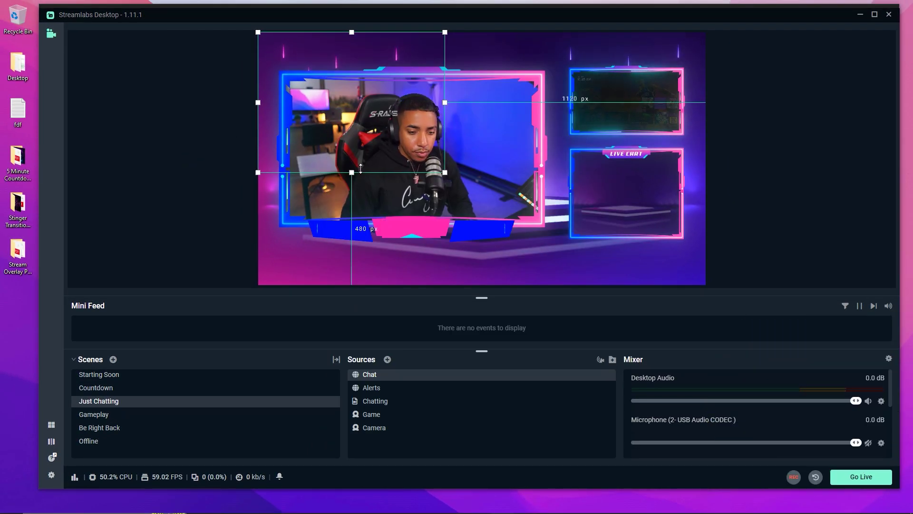
# Move the Chat source over the Live Chat frame and scale it down to roughly the frame's size
pyautogui.moveTo(402, 119); pyautogui.dragTo(602, 186)
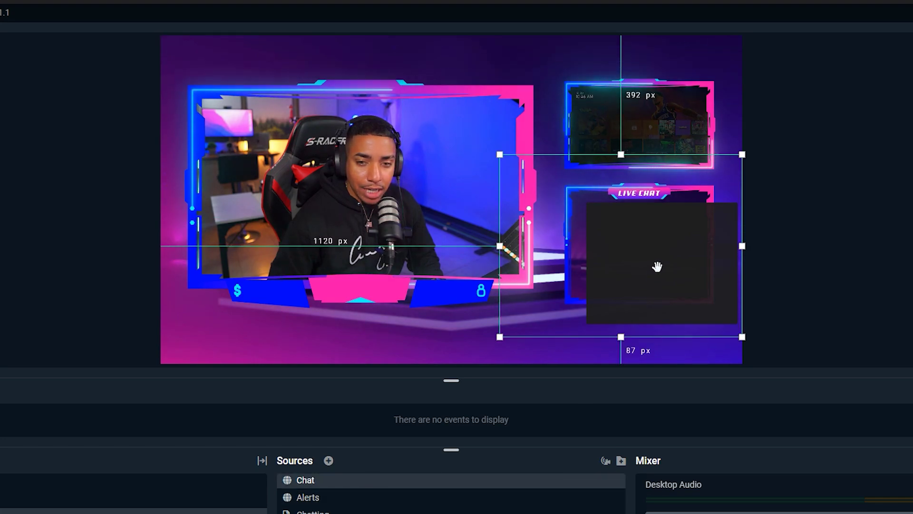
pyautogui.moveTo(656, 265); pyautogui.dragTo(637, 253)
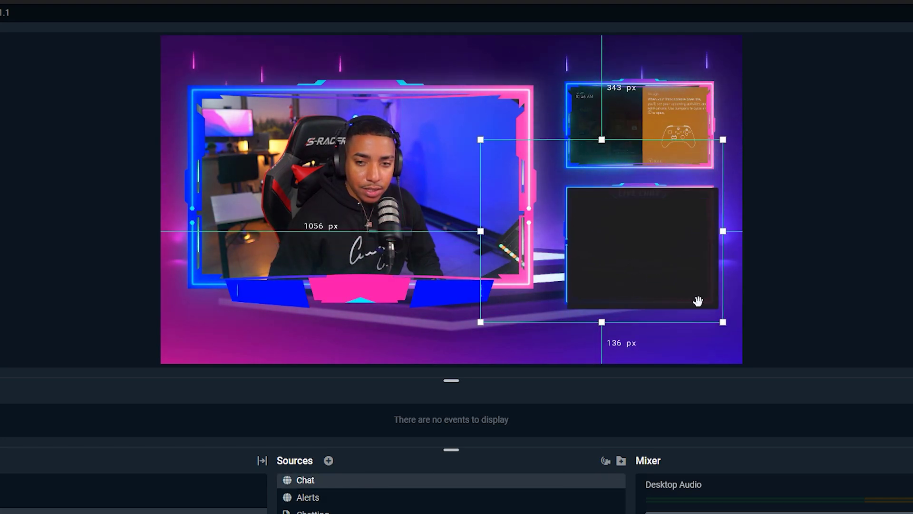
pyautogui.moveTo(723, 323); pyautogui.dragTo(693, 306)
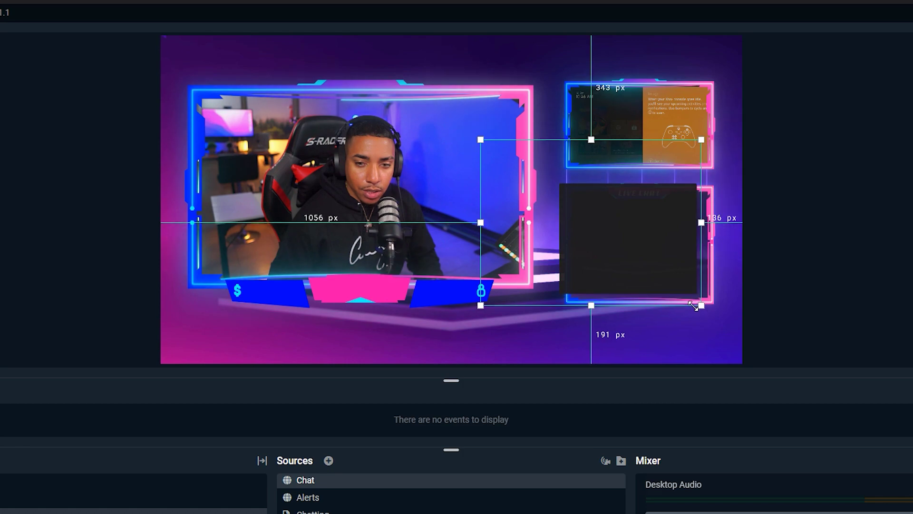
pyautogui.moveTo(662, 262); pyautogui.dragTo(673, 271)
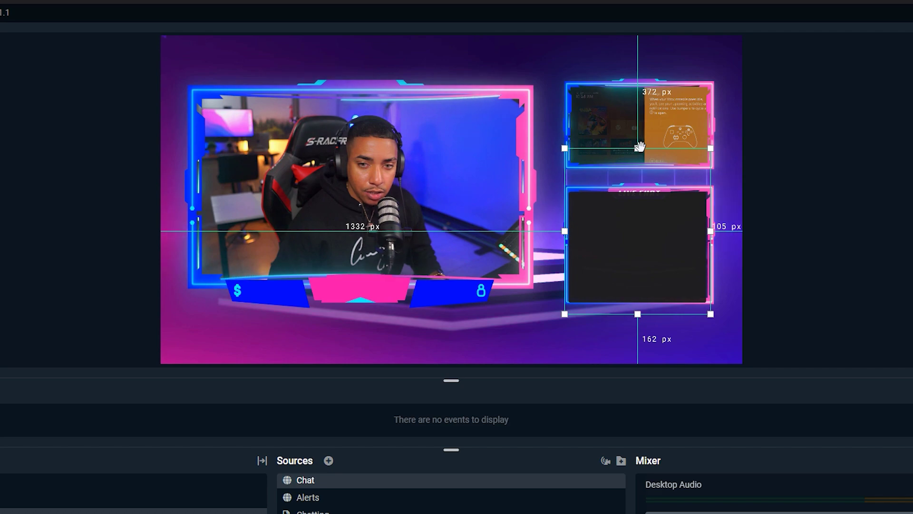
# Crop the Chat source's empty top and bottom areas, shrink it slightly and position it inside the Live Chat frame
pyautogui.moveTo(639, 147); pyautogui.dragTo(639, 190)
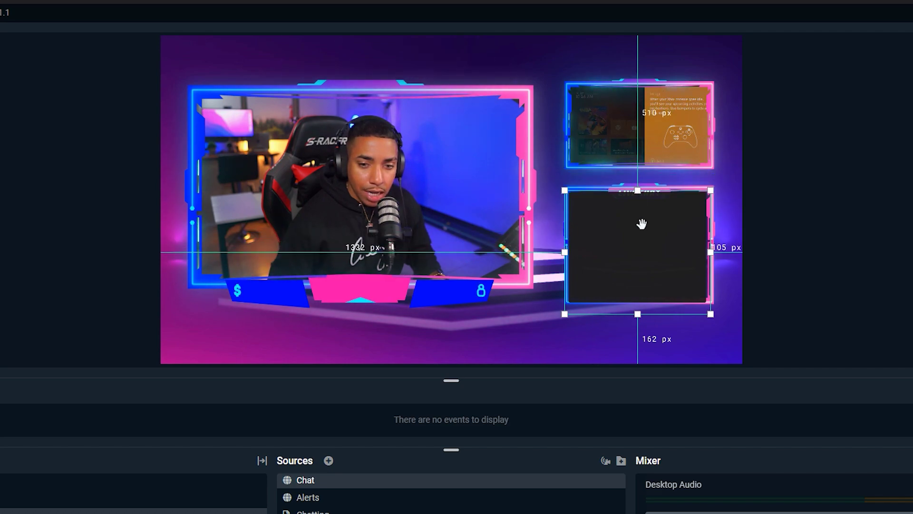
pyautogui.moveTo(639, 313); pyautogui.dragTo(638, 301)
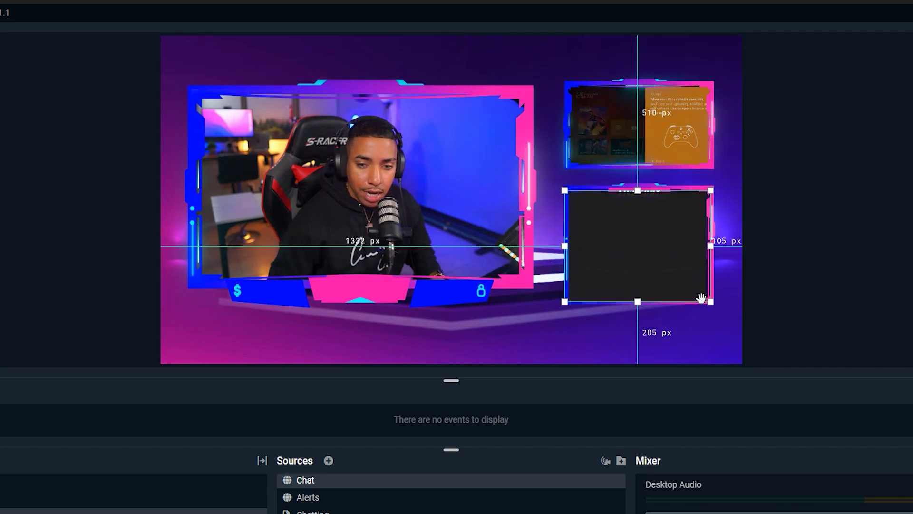
pyautogui.moveTo(706, 295); pyautogui.dragTo(702, 295)
pyautogui.moveTo(672, 262); pyautogui.dragTo(680, 267)
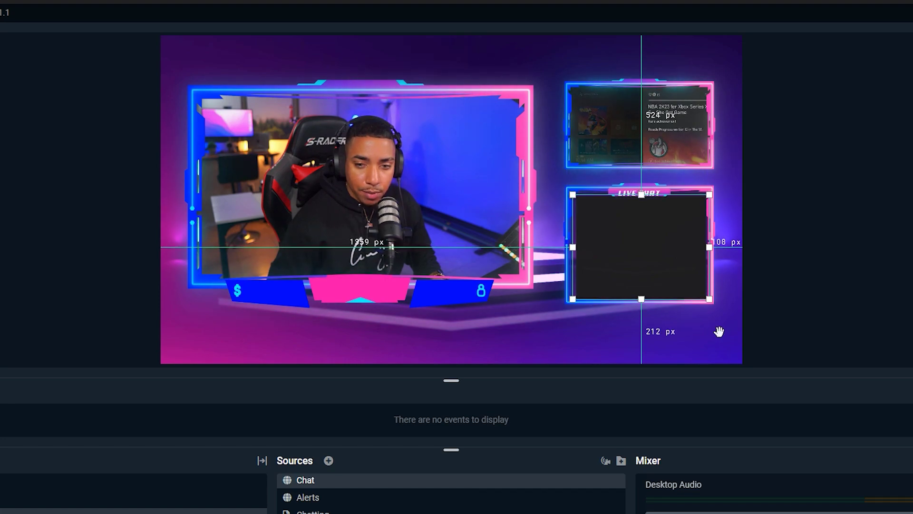
pyautogui.click(719, 332)
pyautogui.click(628, 252)
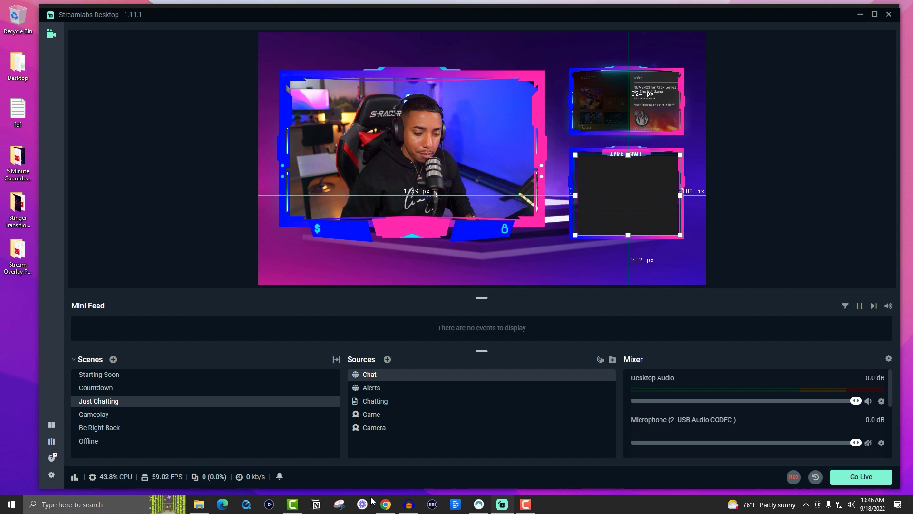
# Lower the chat widget's opacity to 52% in the StreamElements overlay and return to Streamlabs Desktop
pyautogui.click(386, 504)
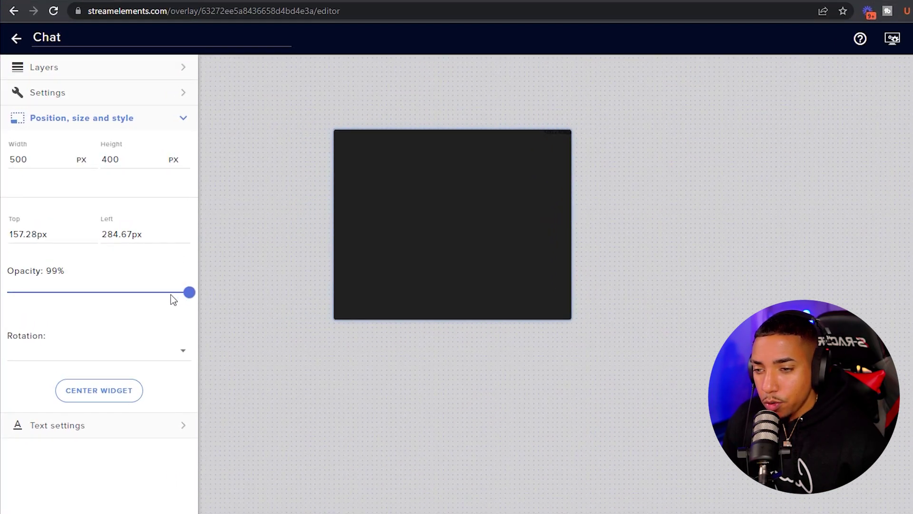
pyautogui.moveTo(173, 299); pyautogui.dragTo(98, 294)
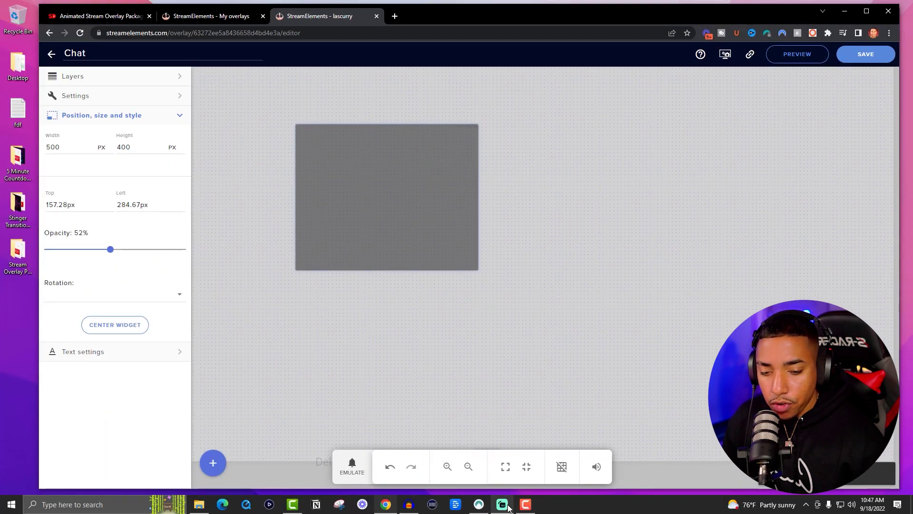
pyautogui.click(507, 507)
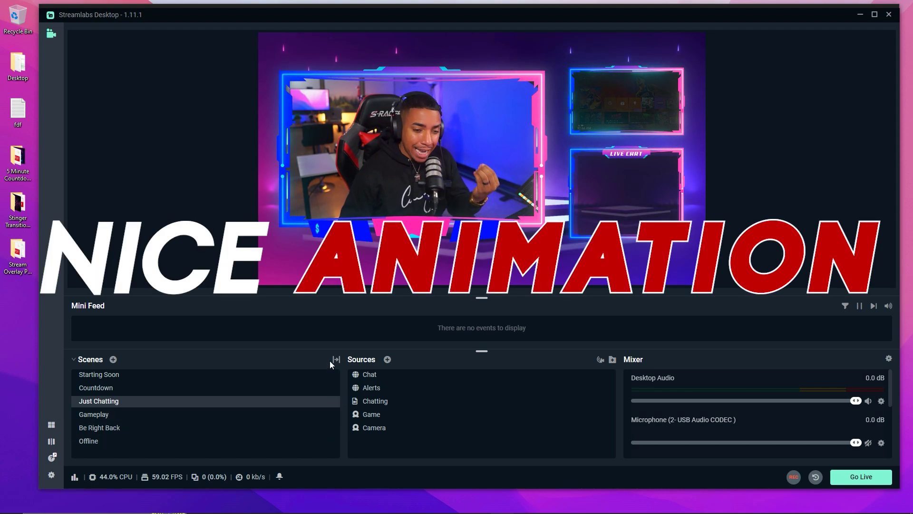
# Select the Countdown scene and add a scene transition named Stinger with the type Stinger
pyautogui.click(169, 390)
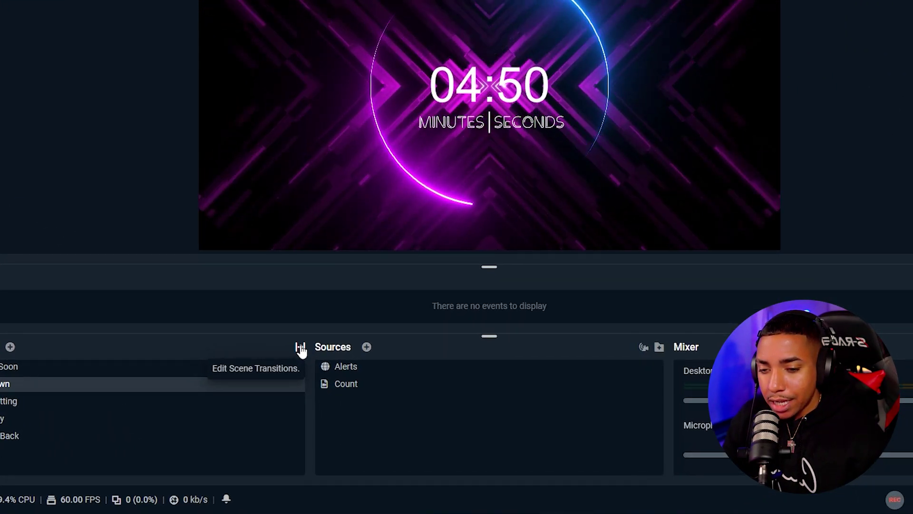
pyautogui.click(301, 349)
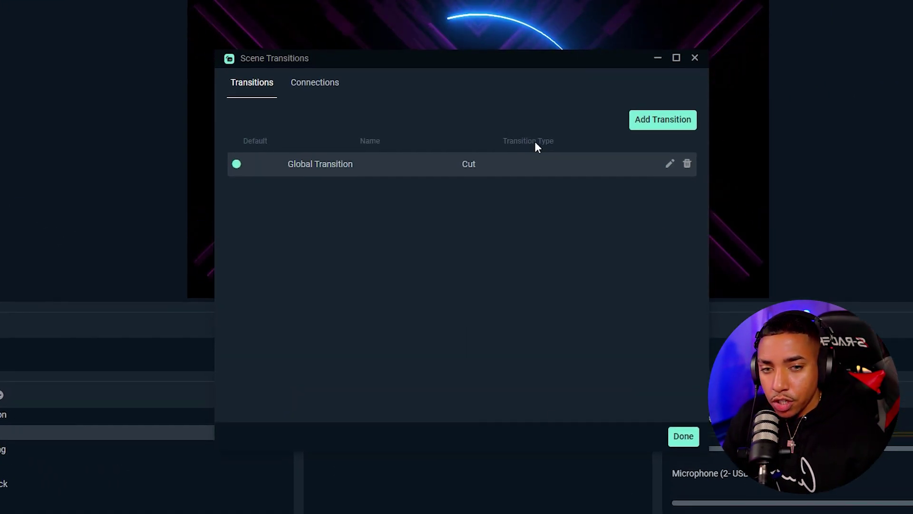
pyautogui.click(669, 120)
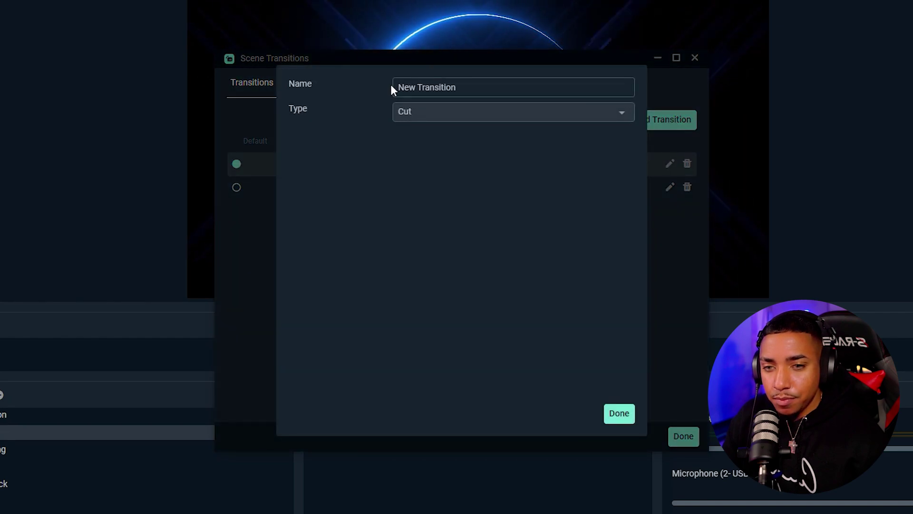
pyautogui.tripleClick(493, 90)
pyautogui.write('S')
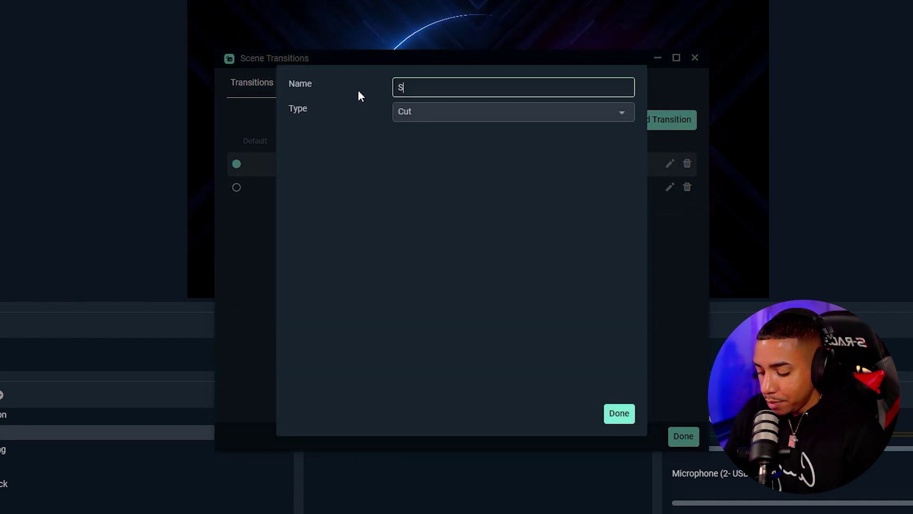
pyautogui.write('tinger')
pyautogui.click(436, 111)
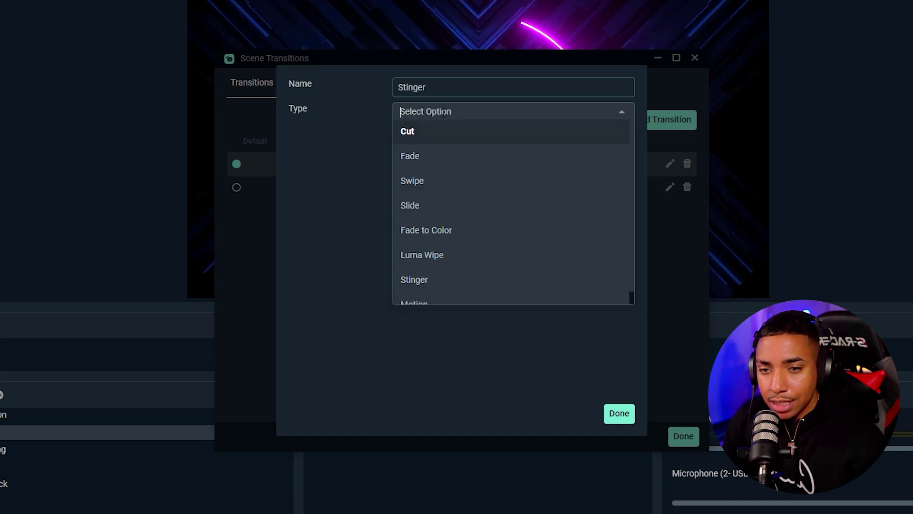
pyautogui.click(427, 266)
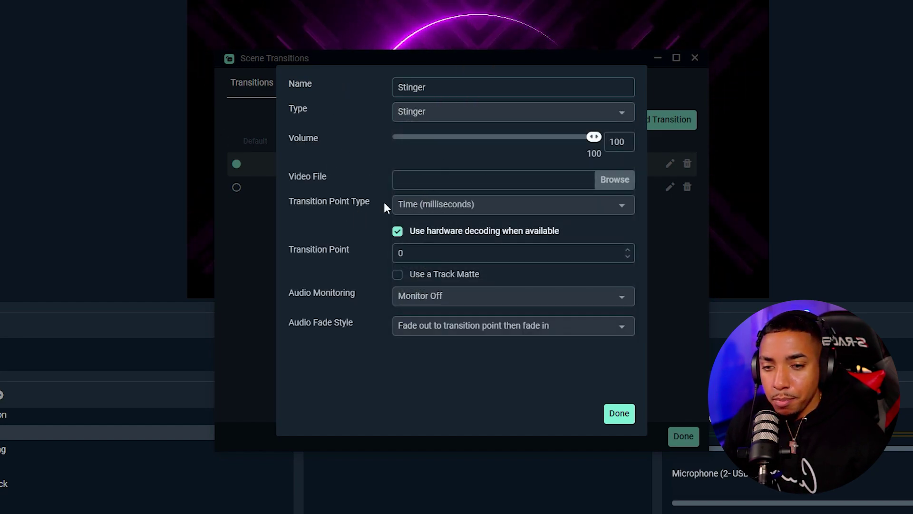
# Load the Stinger Transition - illuminate video from its desktop folder into the transition and set the transition point to 750 milliseconds
pyautogui.click(615, 180)
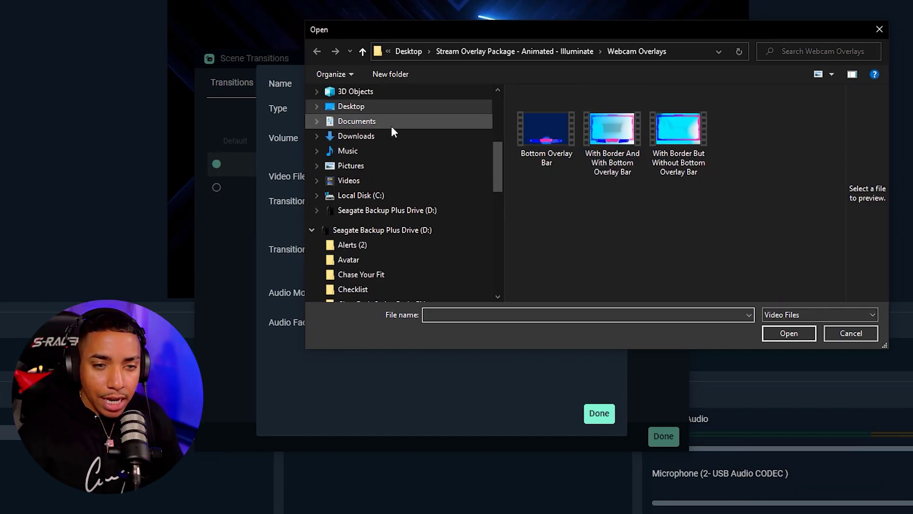
pyautogui.click(403, 52)
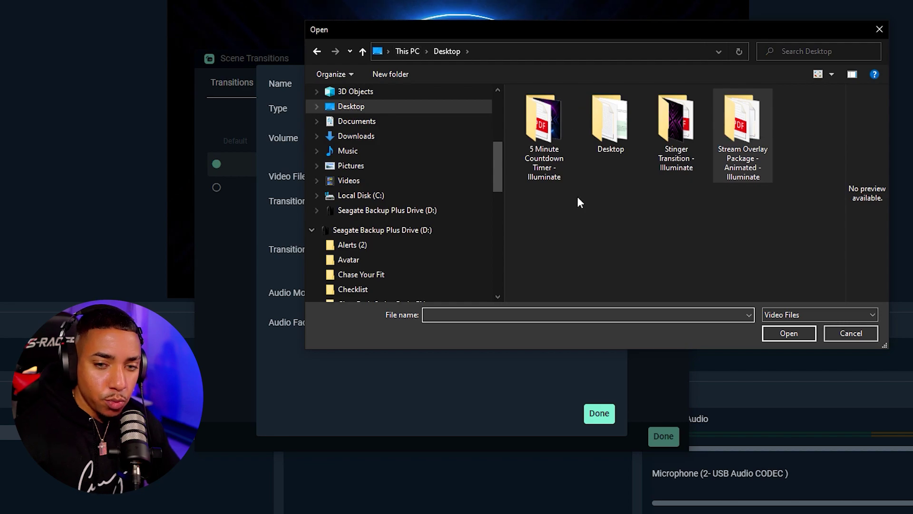
pyautogui.doubleClick(672, 123)
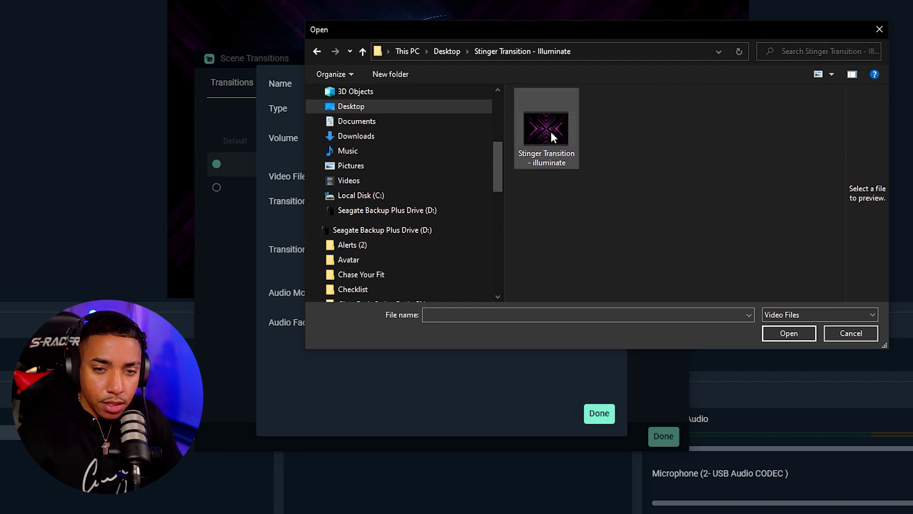
pyautogui.click(551, 133)
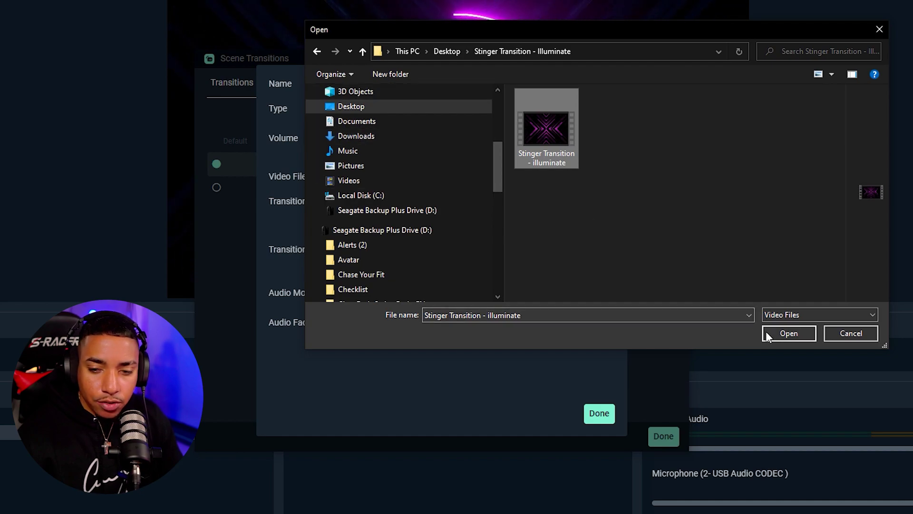
pyautogui.click(766, 332)
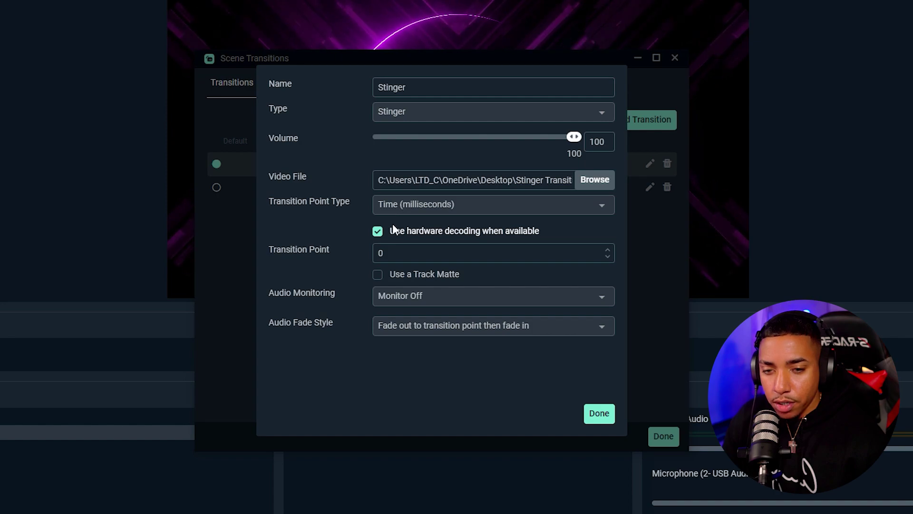
pyautogui.click(382, 253)
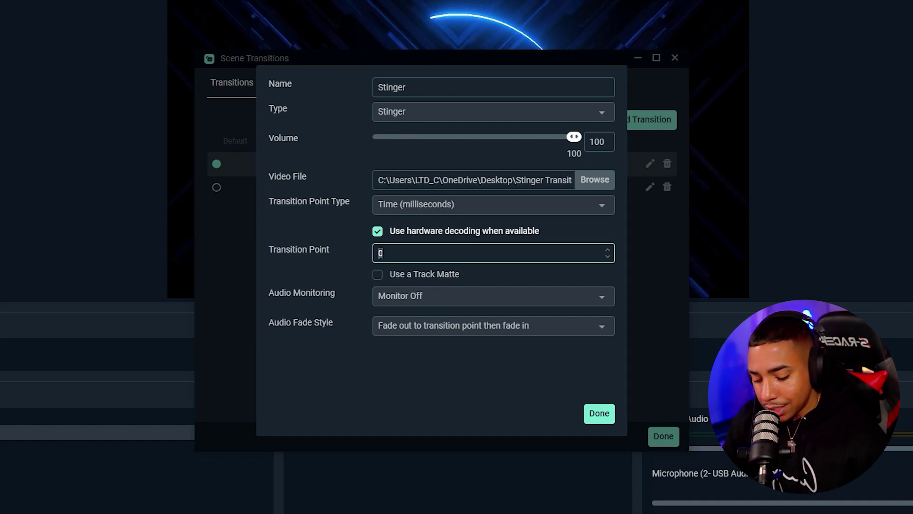
pyautogui.write('750')
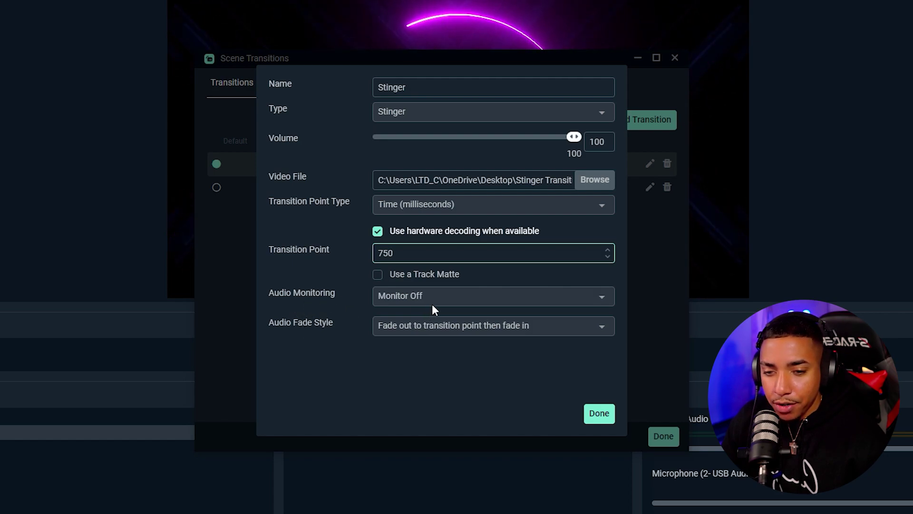
# Set the Stinger transition's audio fade style to Crossfade, save the transition and close the scene transition settings
pyautogui.click(406, 326)
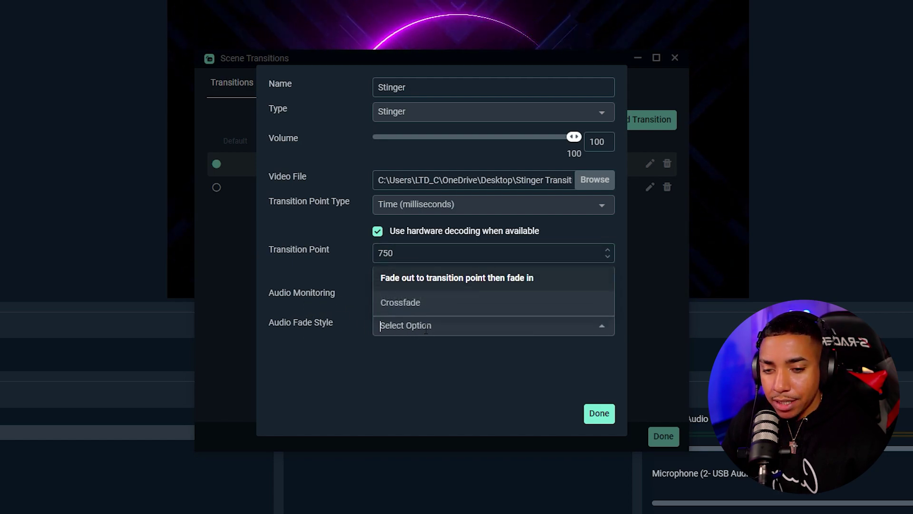
pyautogui.click(423, 314)
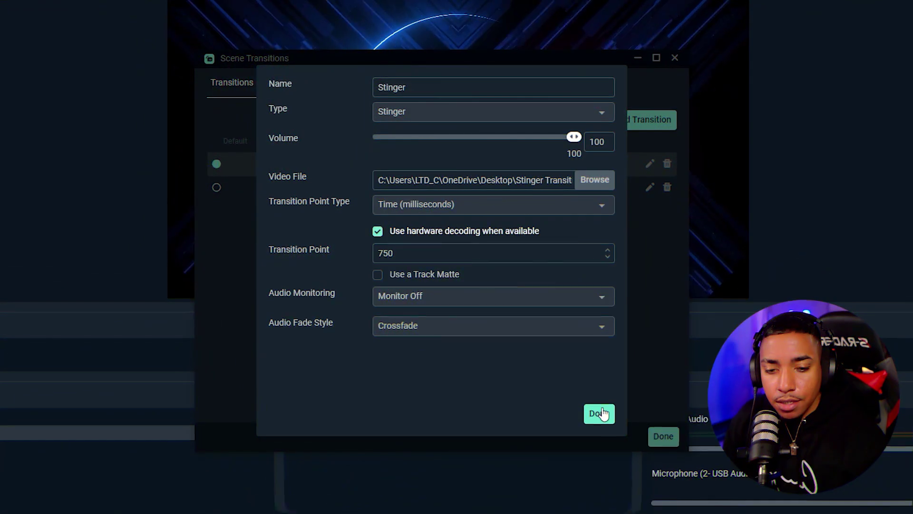
pyautogui.click(600, 413)
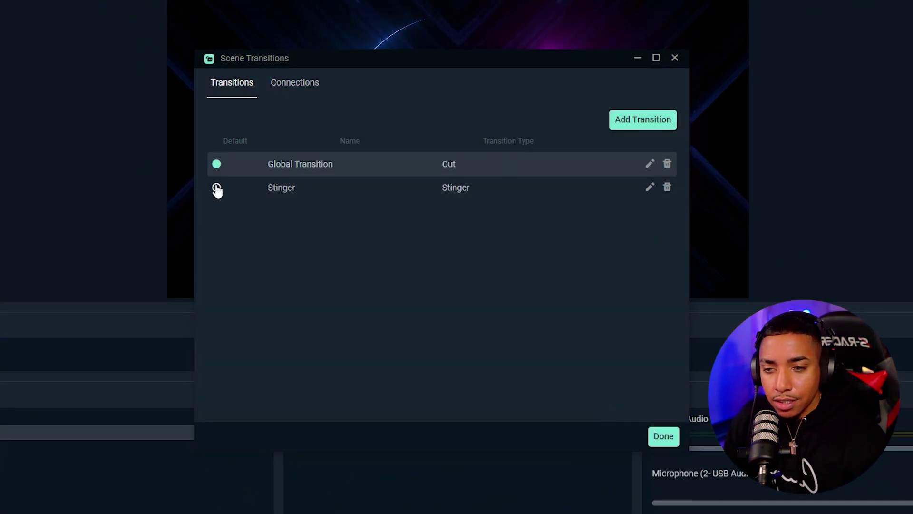
pyautogui.click(664, 436)
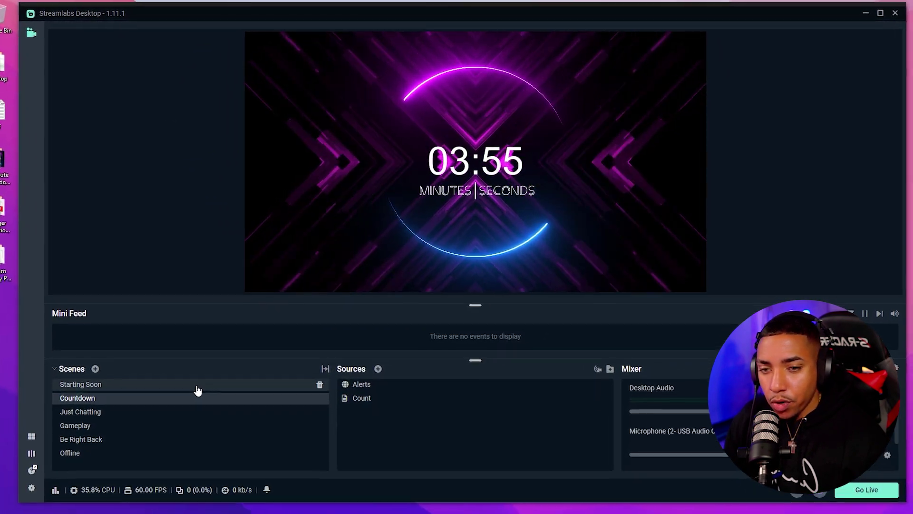
# Test the scene transition by switching through the Starting Soon, Countdown, Gameplay and Be Right Back scenes
pyautogui.click(214, 378)
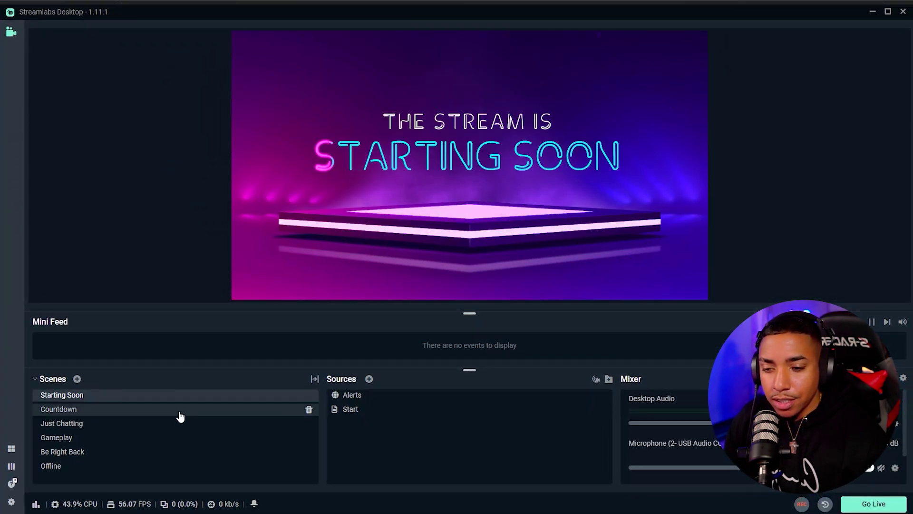
pyautogui.click(180, 416)
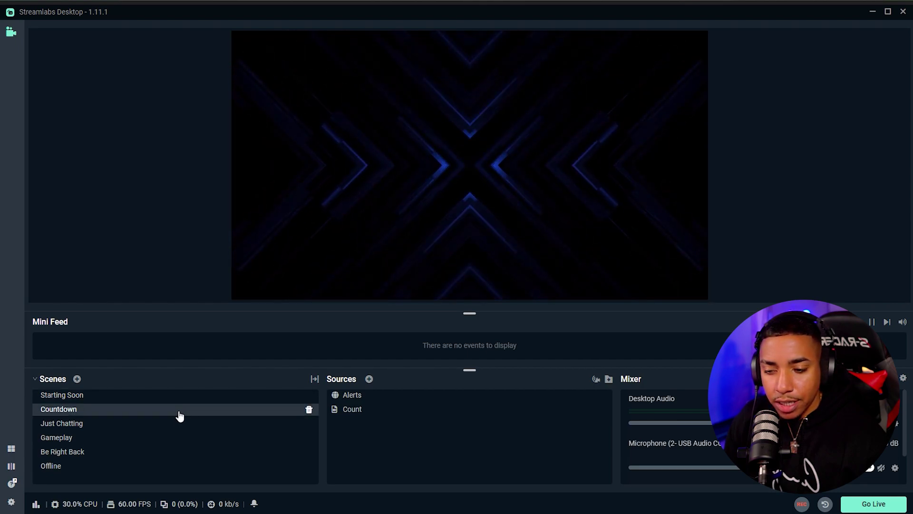
pyautogui.click(152, 446)
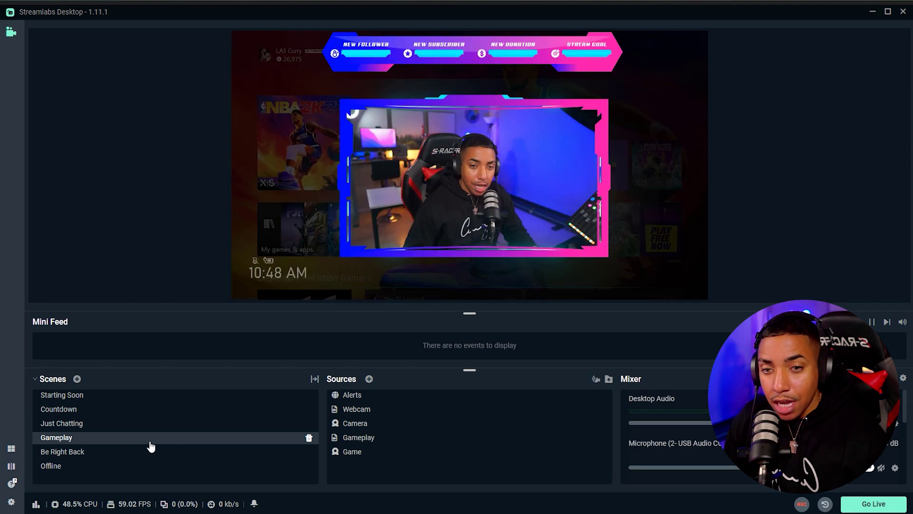
pyautogui.click(169, 452)
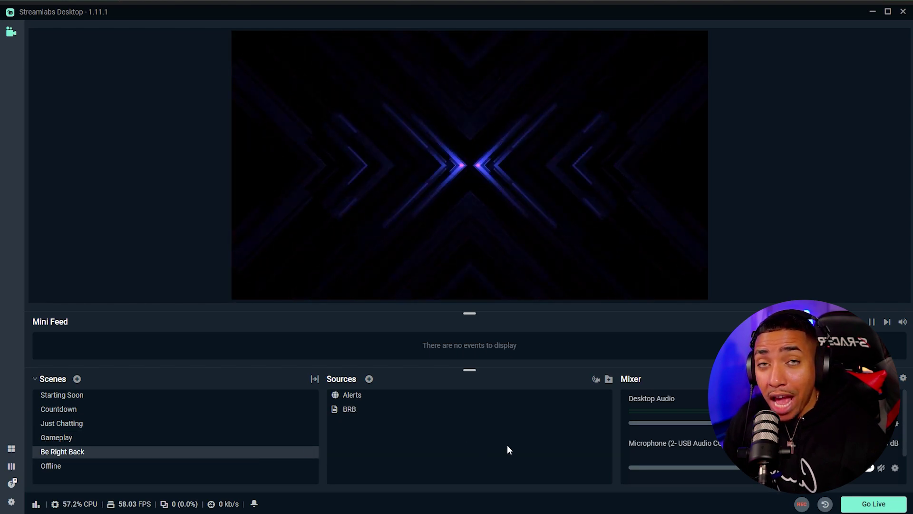